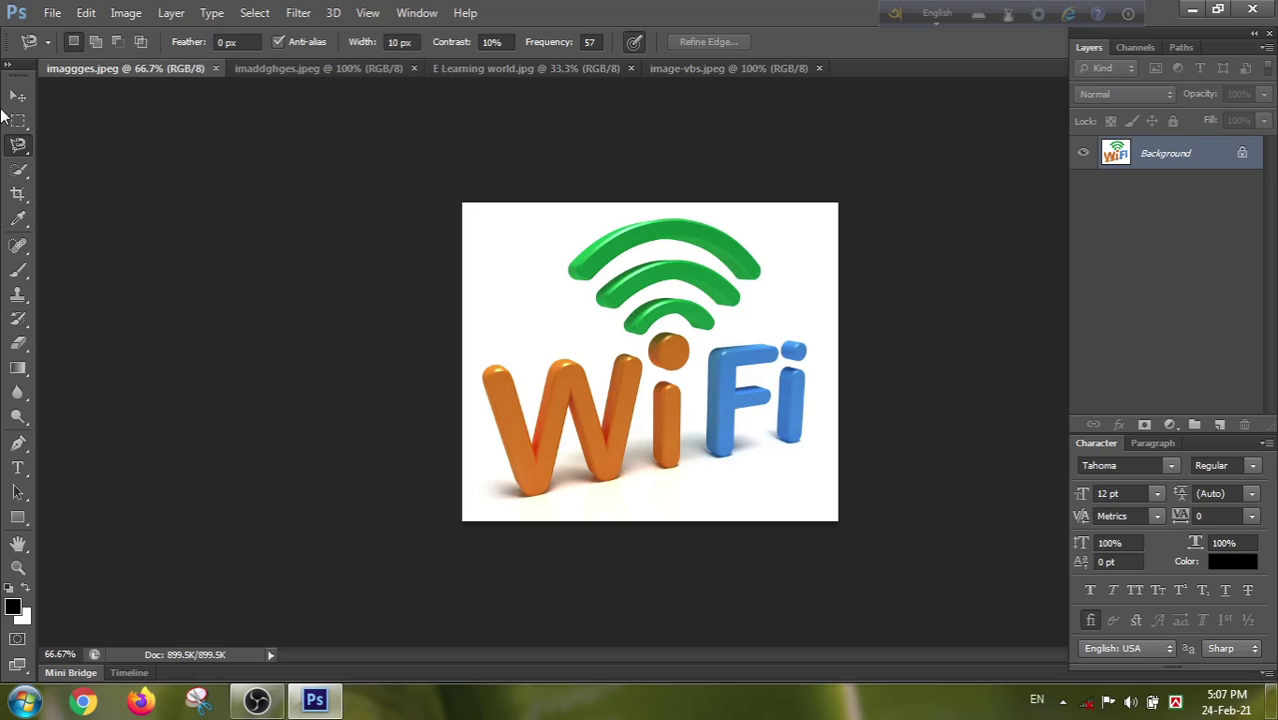
- Look through the four open images and return to the WiFi logo image, with the Move tool active
left_click(17, 96)
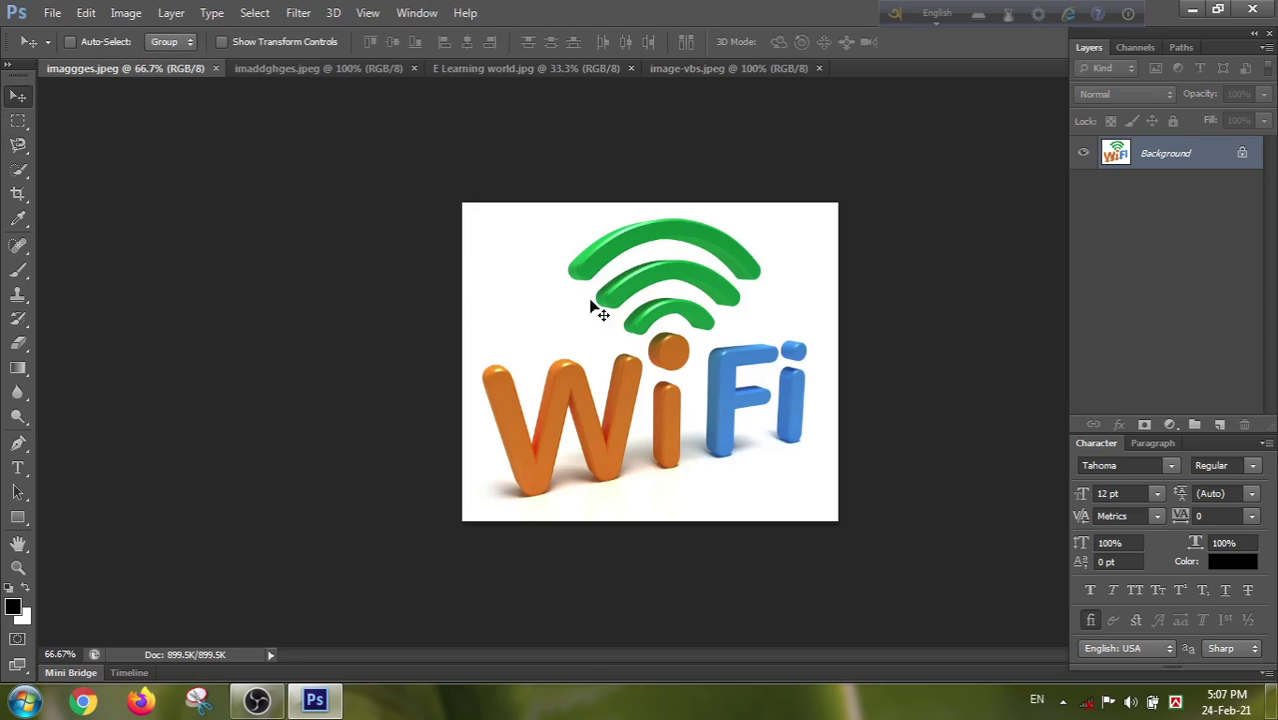
left_click(333, 82)
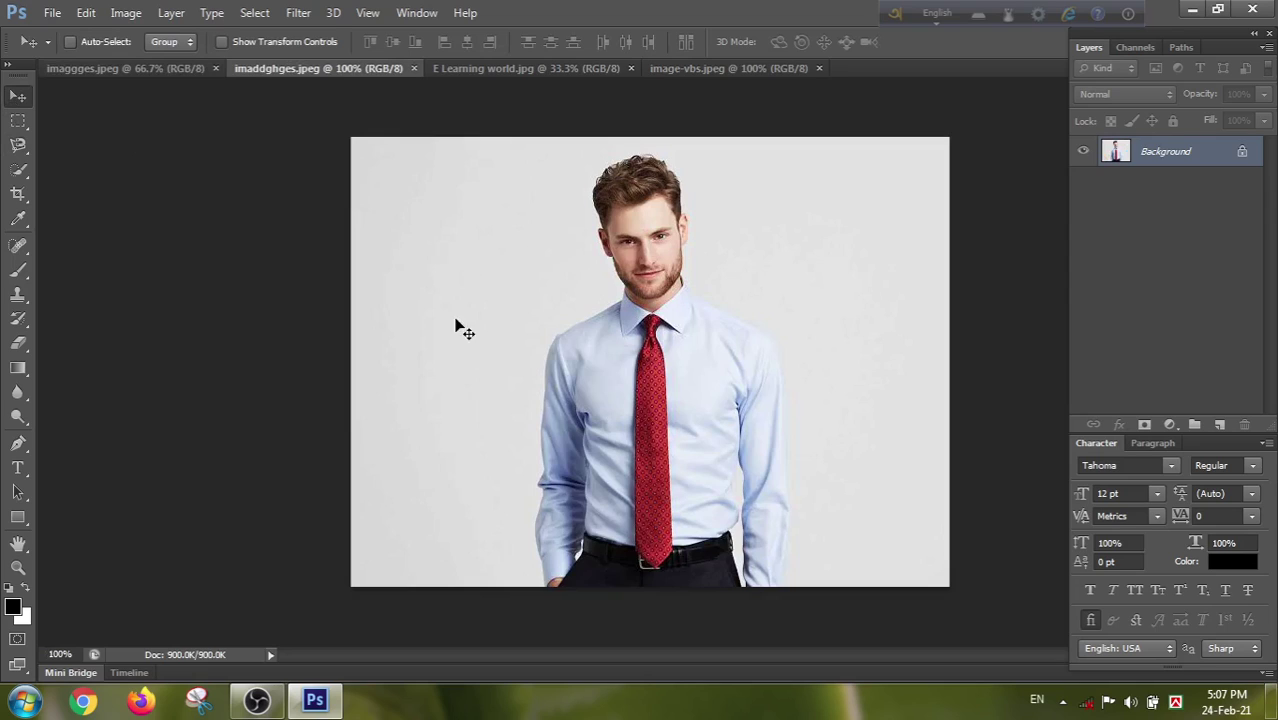
left_click(512, 69)
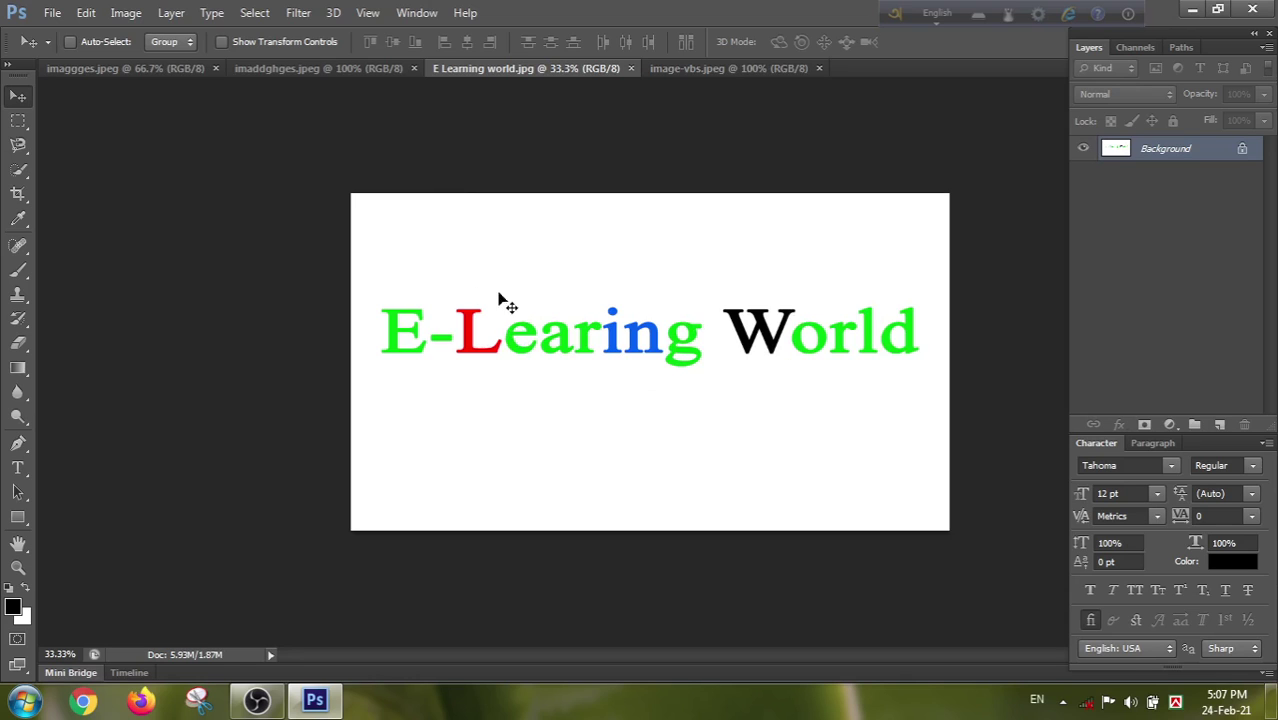
left_click(697, 72)
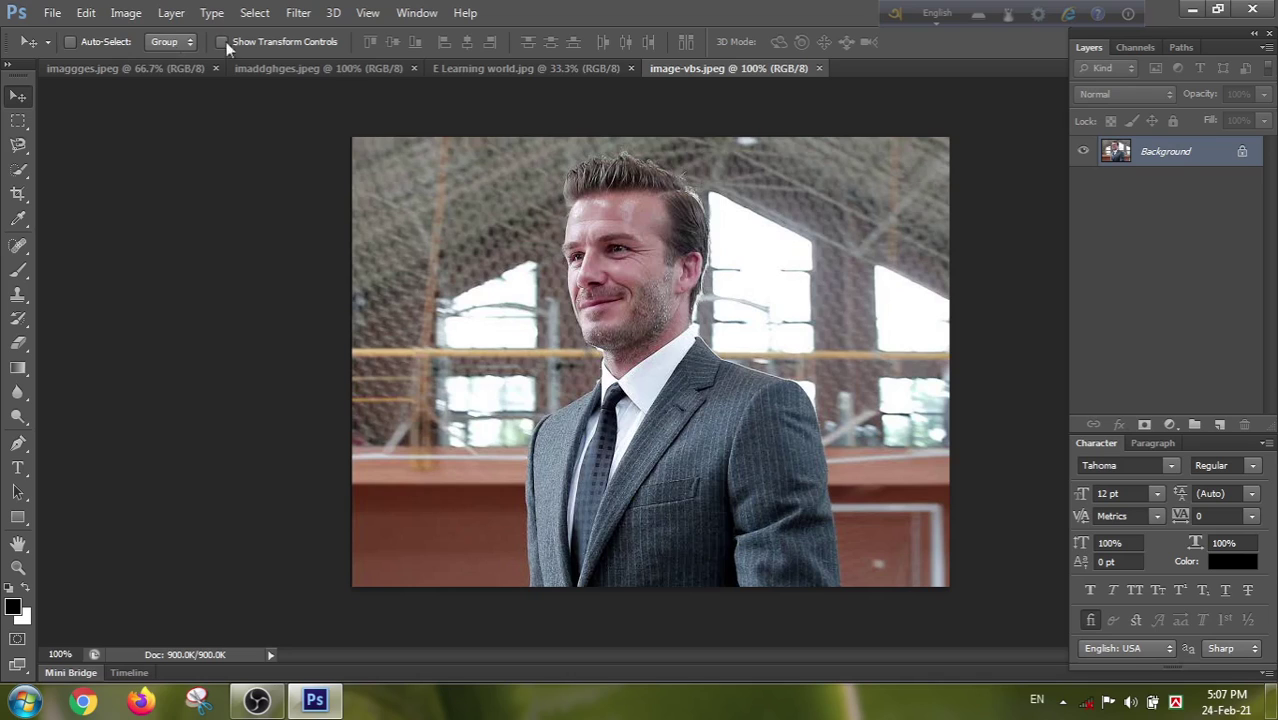
left_click(129, 67)
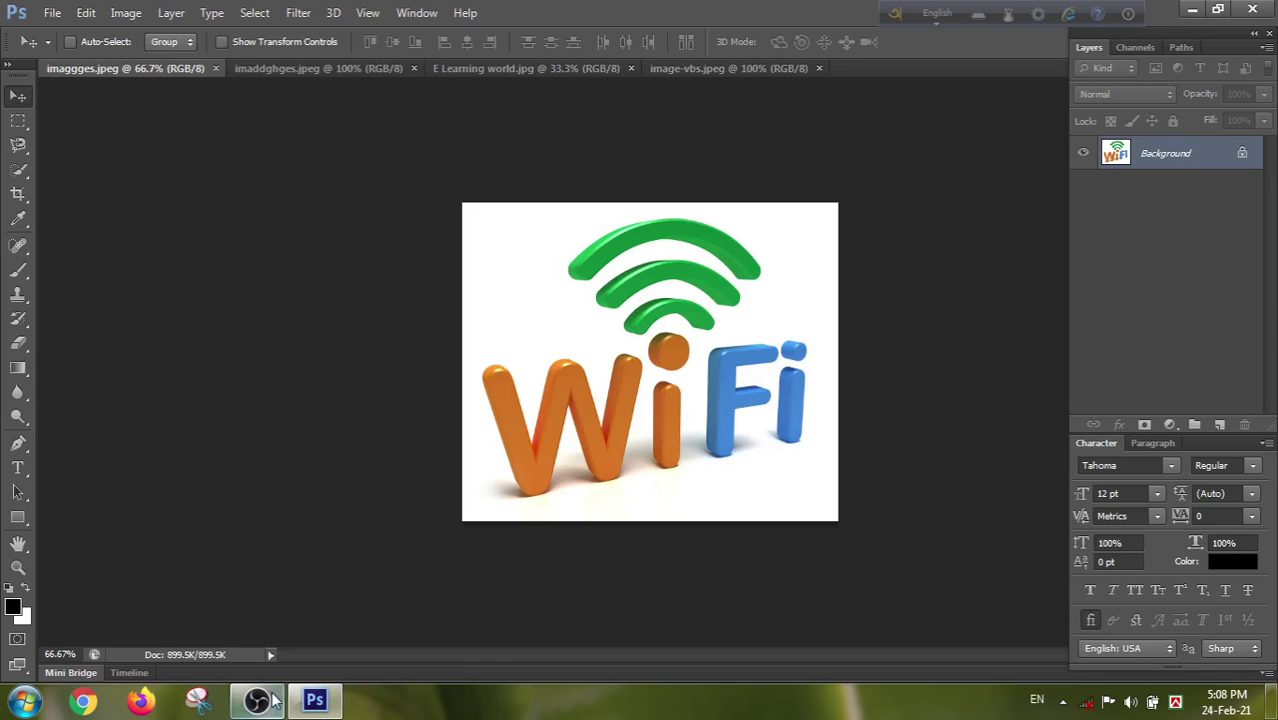
- Launch Carnac from its desktop shortcut and switch back to Photoshop
left_click(314, 700)
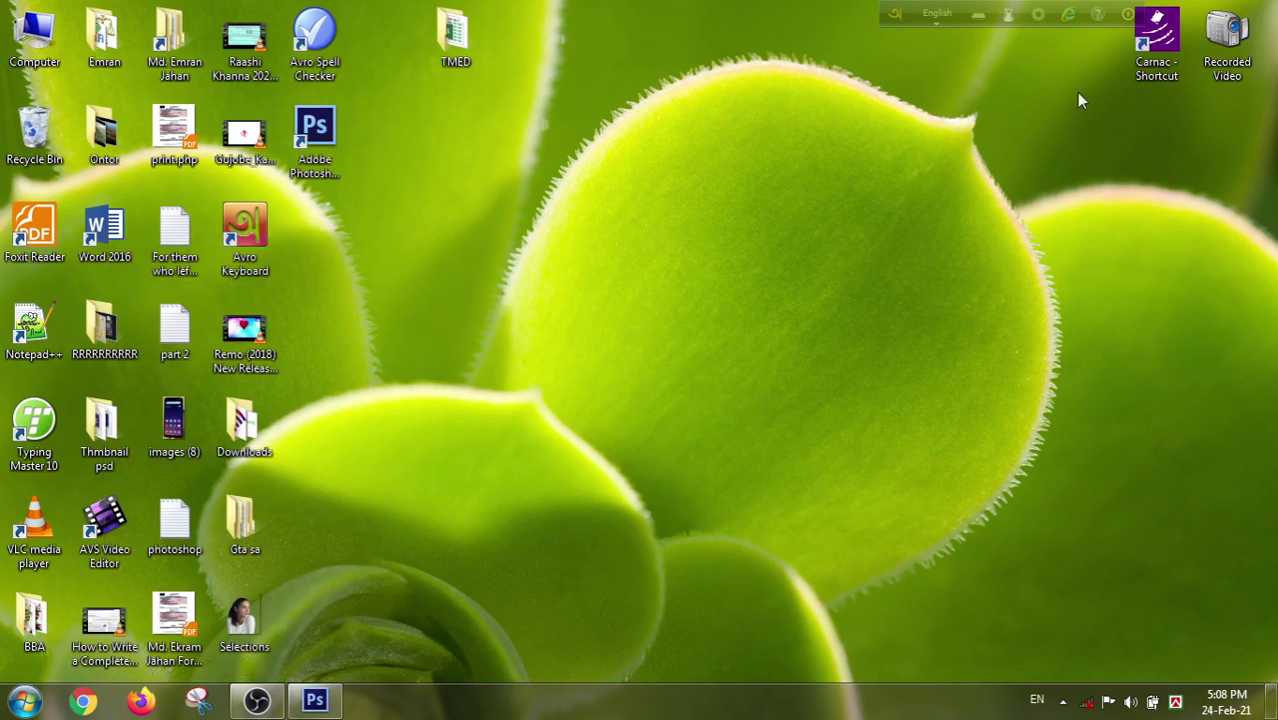
double_click(1182, 60)
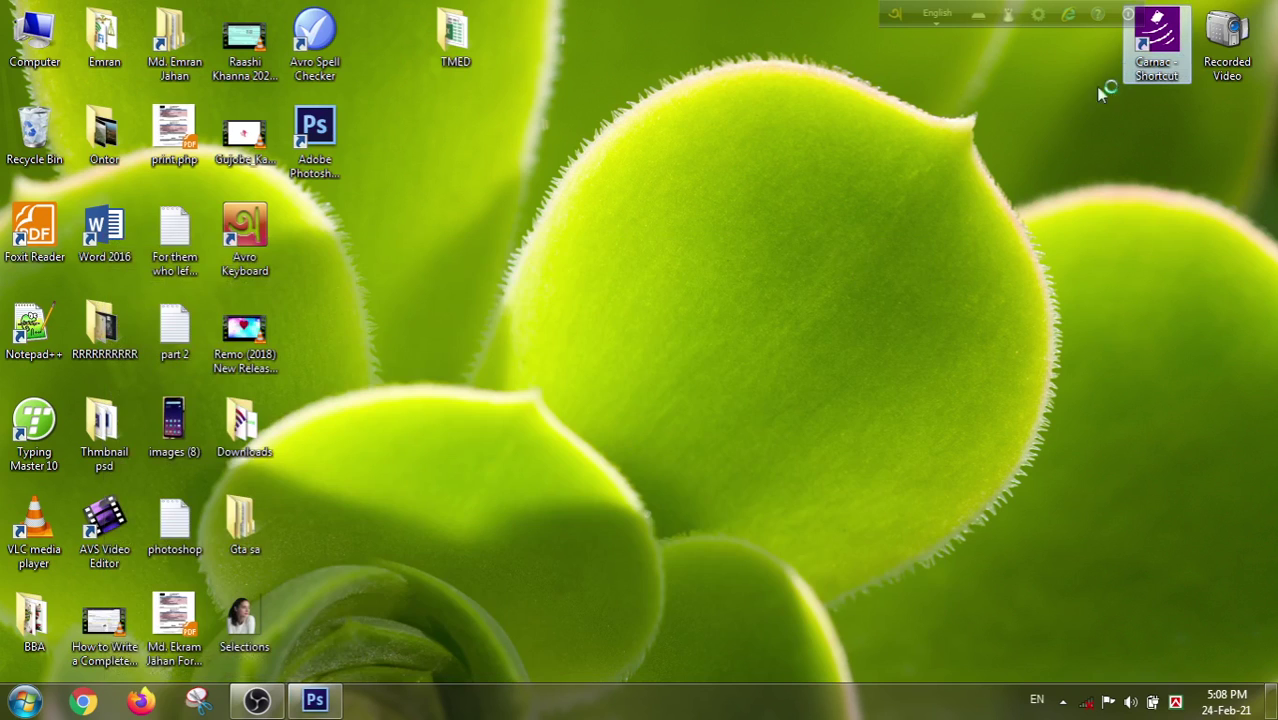
left_click(314, 700)
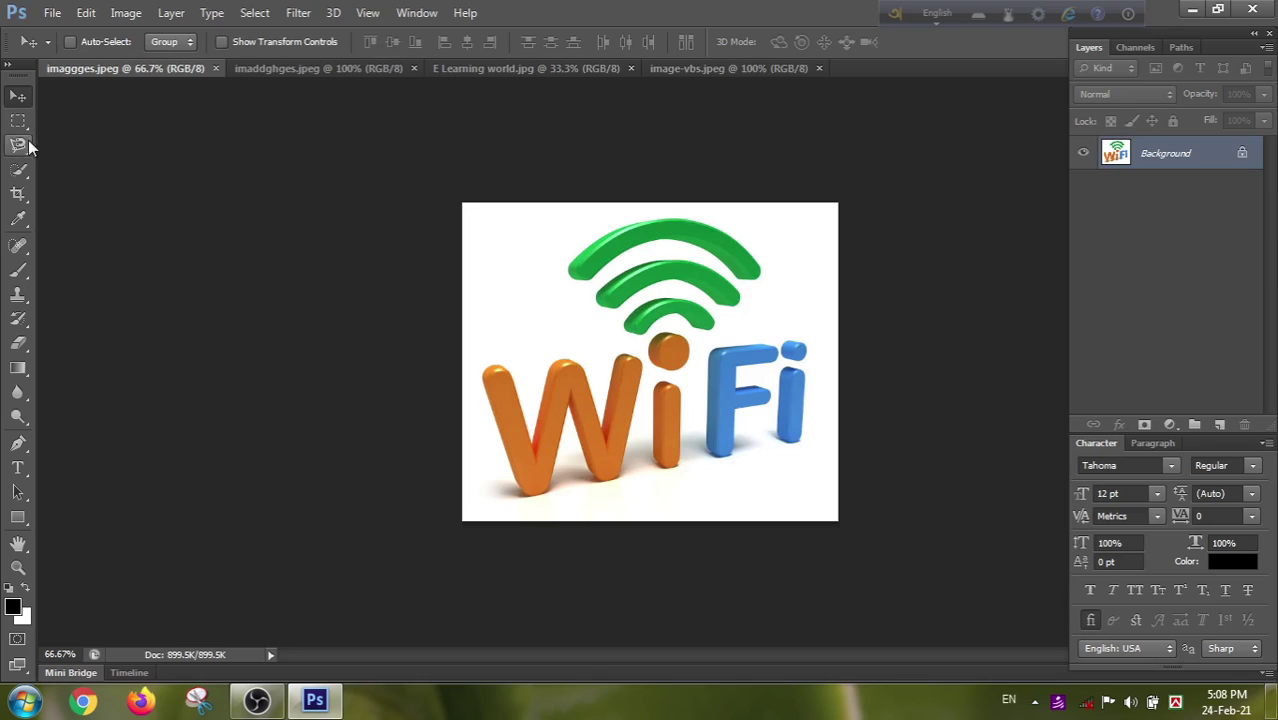
- Start a Color Range selection on the WiFi image and sample the white background beside the logo
left_click(255, 14)
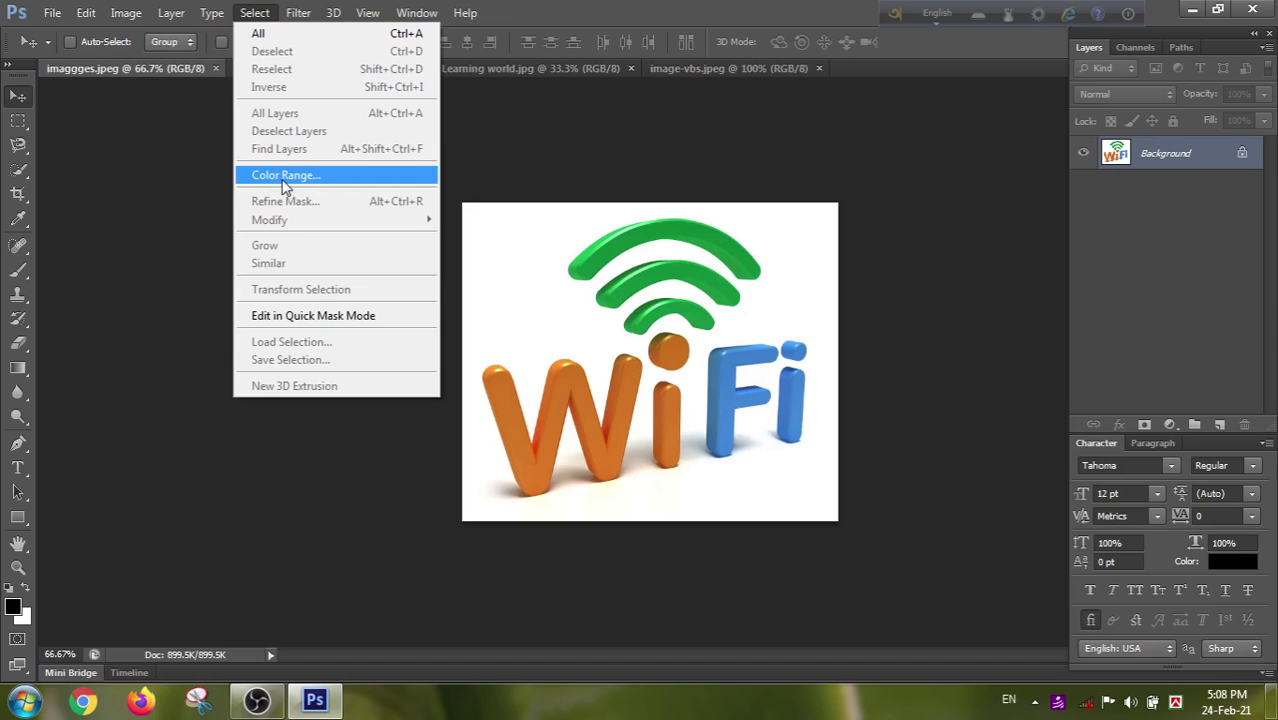
left_click(285, 183)
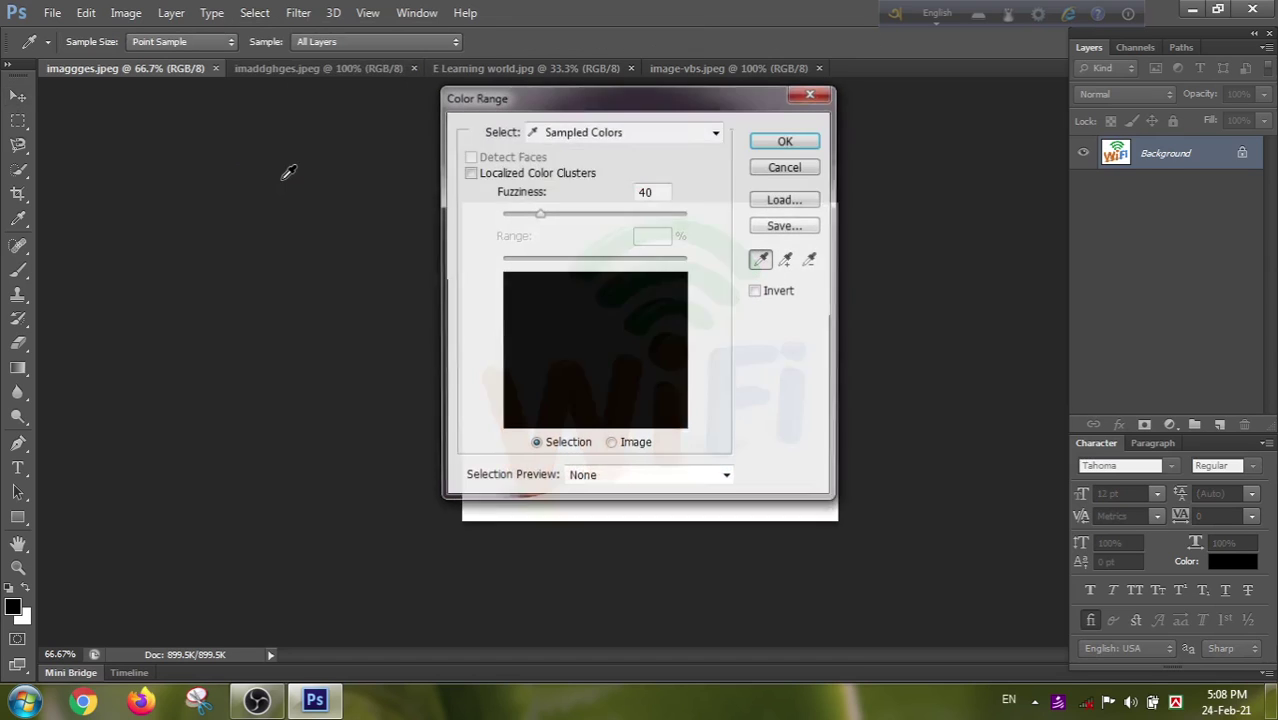
left_click_drag(600, 104, 224, 142)
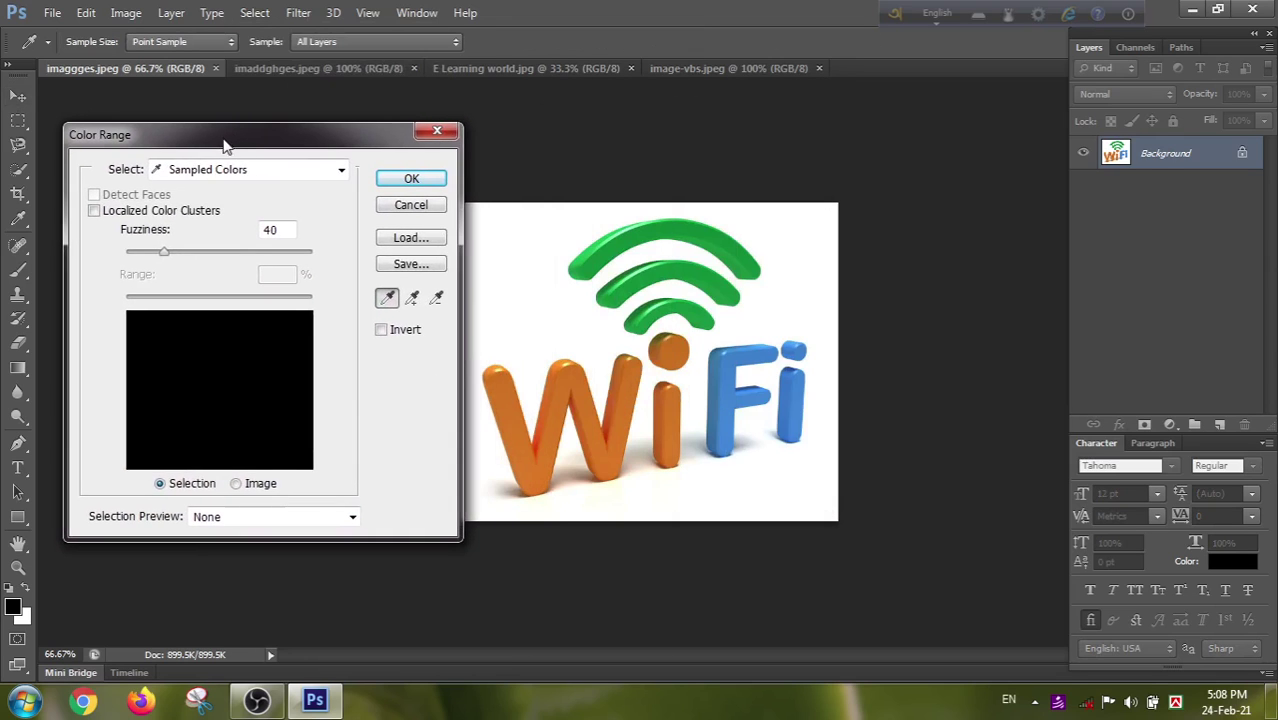
left_click(536, 255)
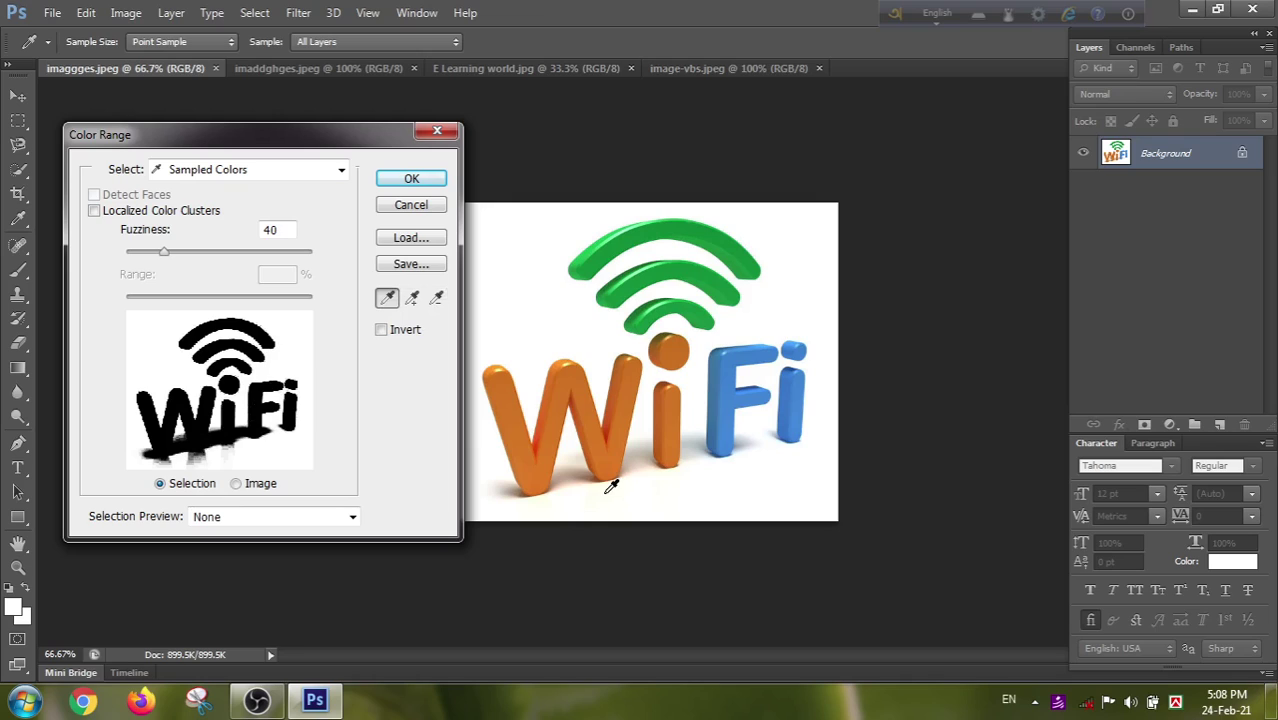
left_click(575, 474)
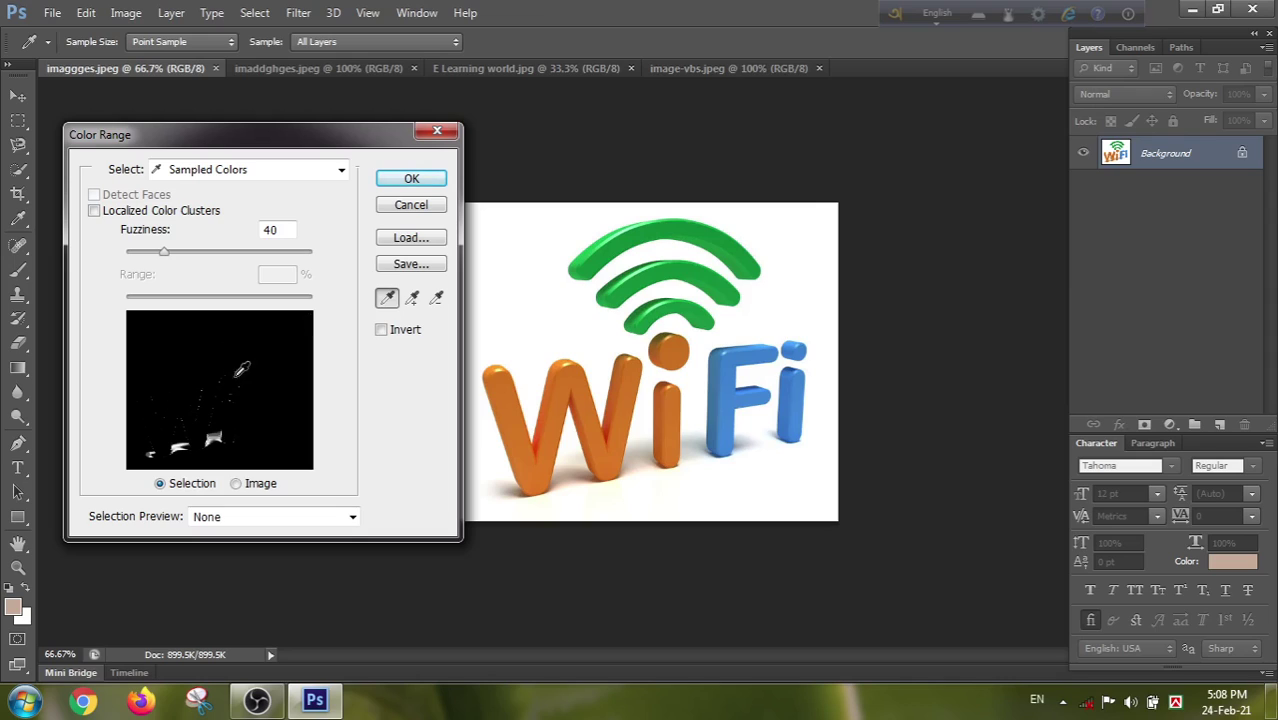
left_click(398, 298)
left_click(503, 272)
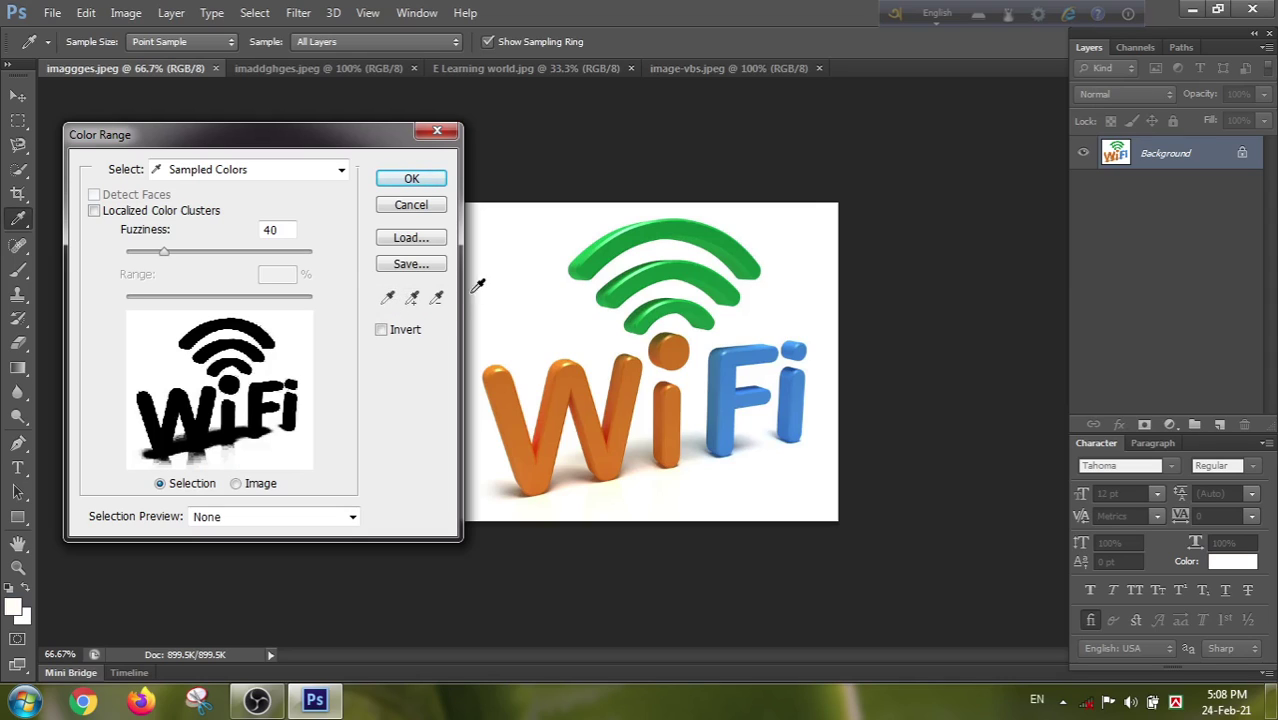
- Add the pale and shadow tones beneath the WiFi letters to the sampled colors and apply the Color Range selection
left_click(413, 303)
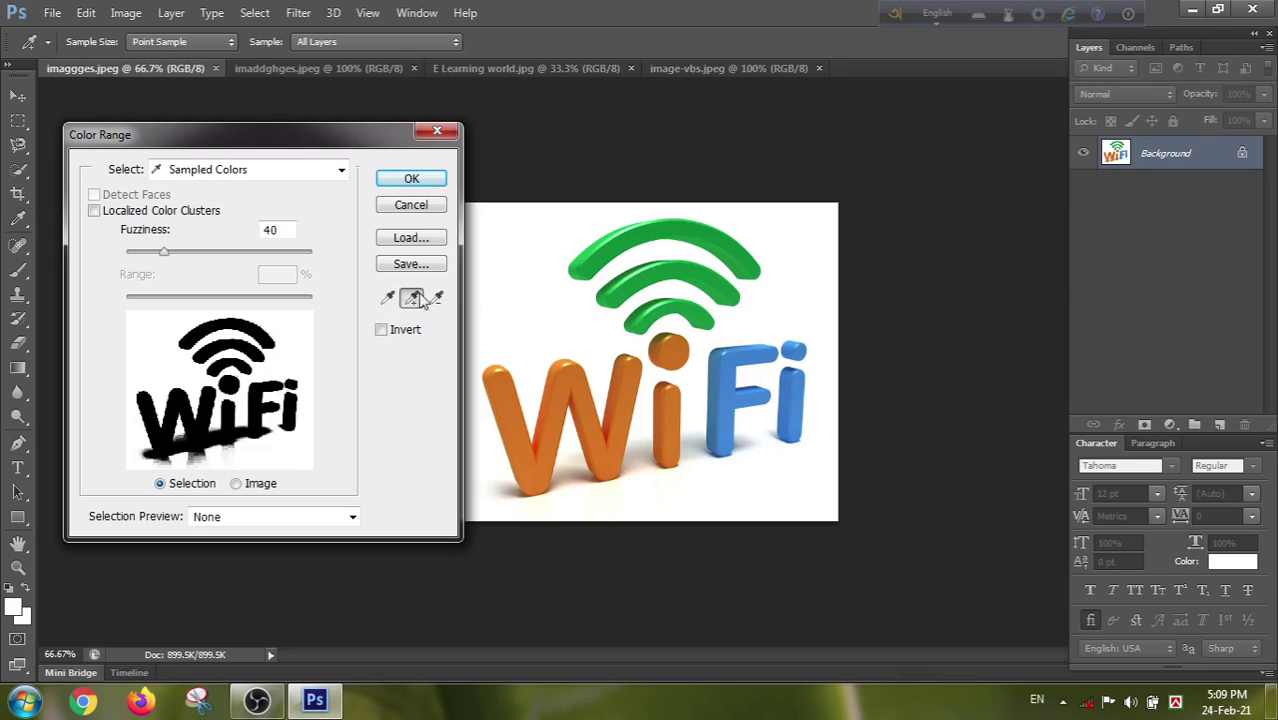
left_click(577, 484)
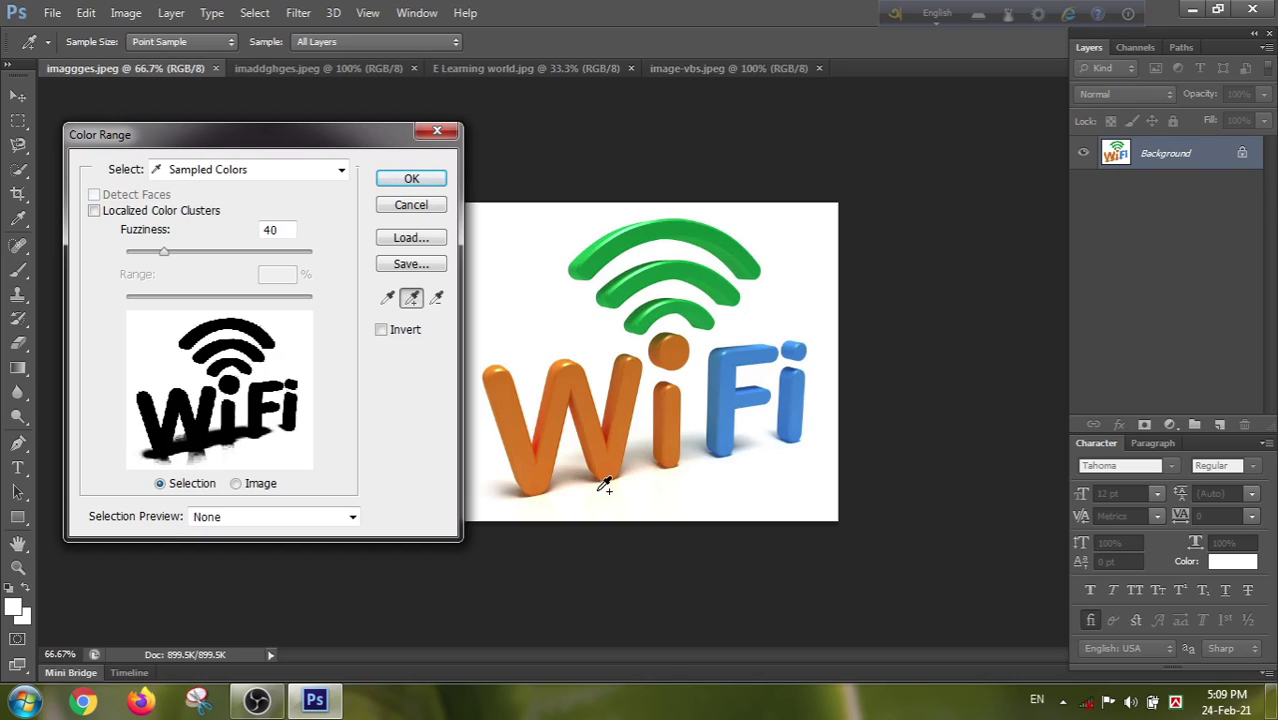
left_click(603, 486)
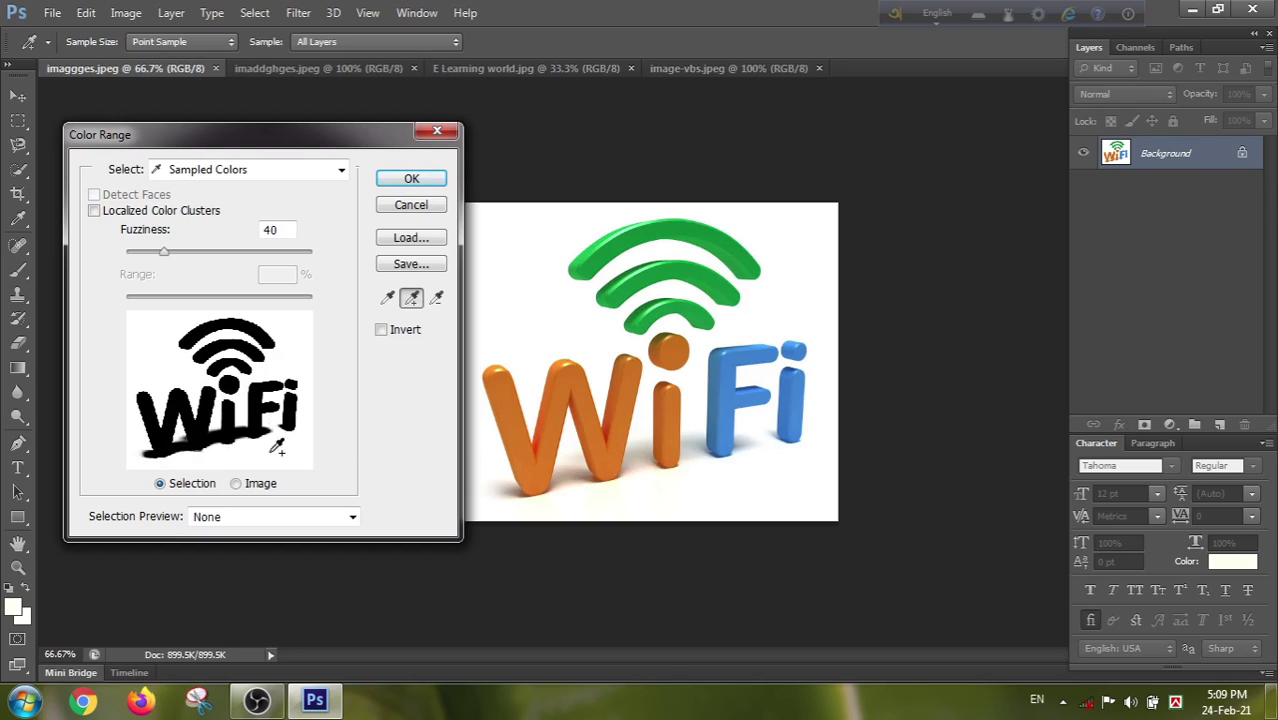
left_click(500, 484)
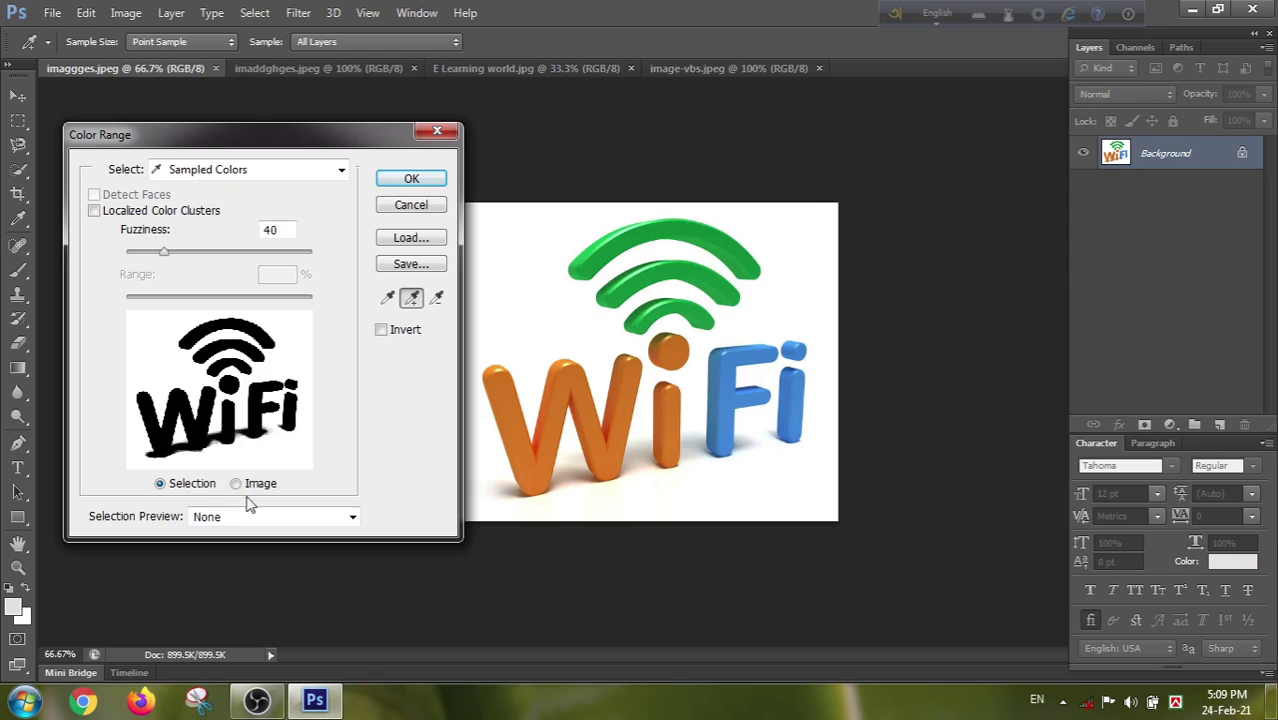
left_click(410, 180)
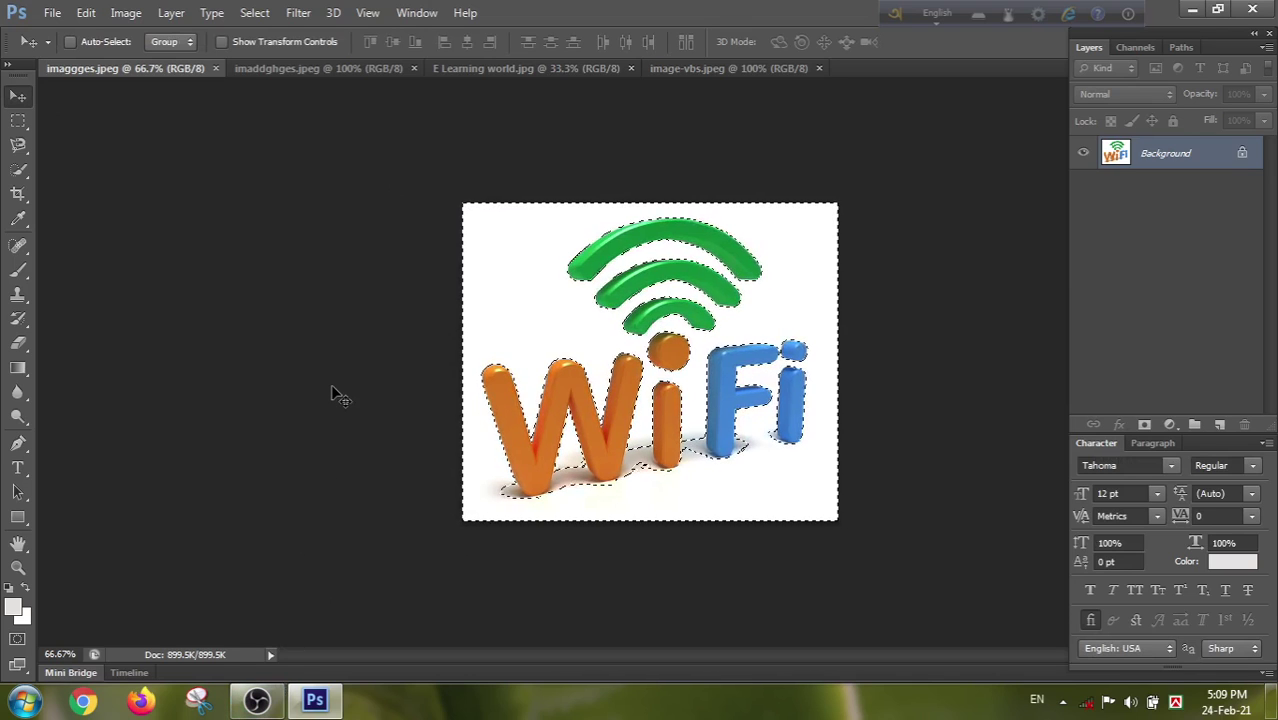
- Invert the background selection so it covers the WiFi logo and copy the logo to a new layer
key("ctrl+alt+r")
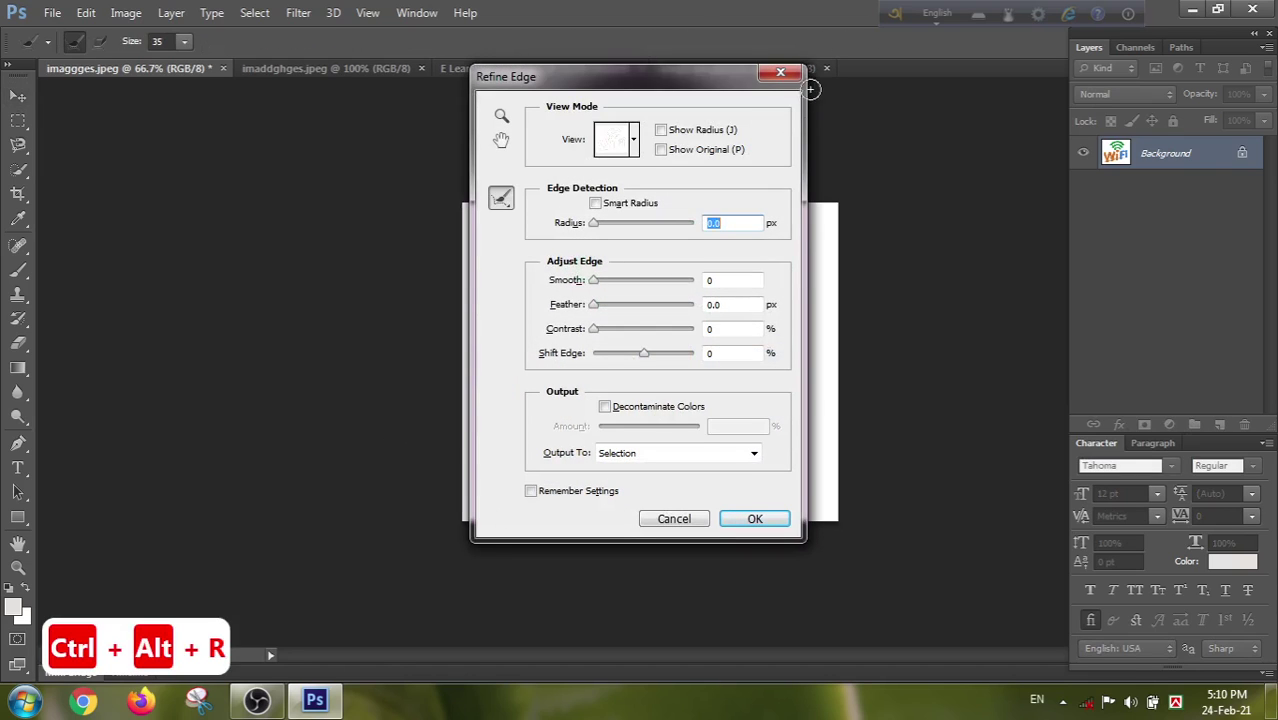
left_click(780, 72)
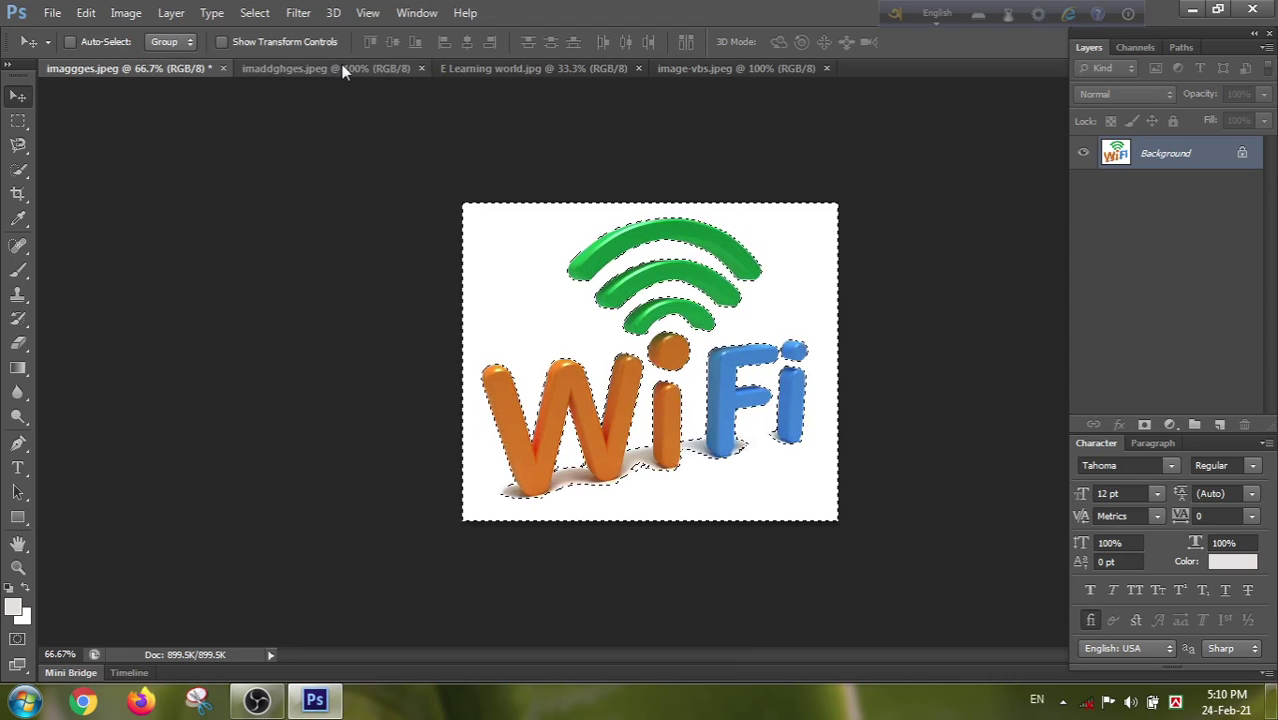
left_click(255, 13)
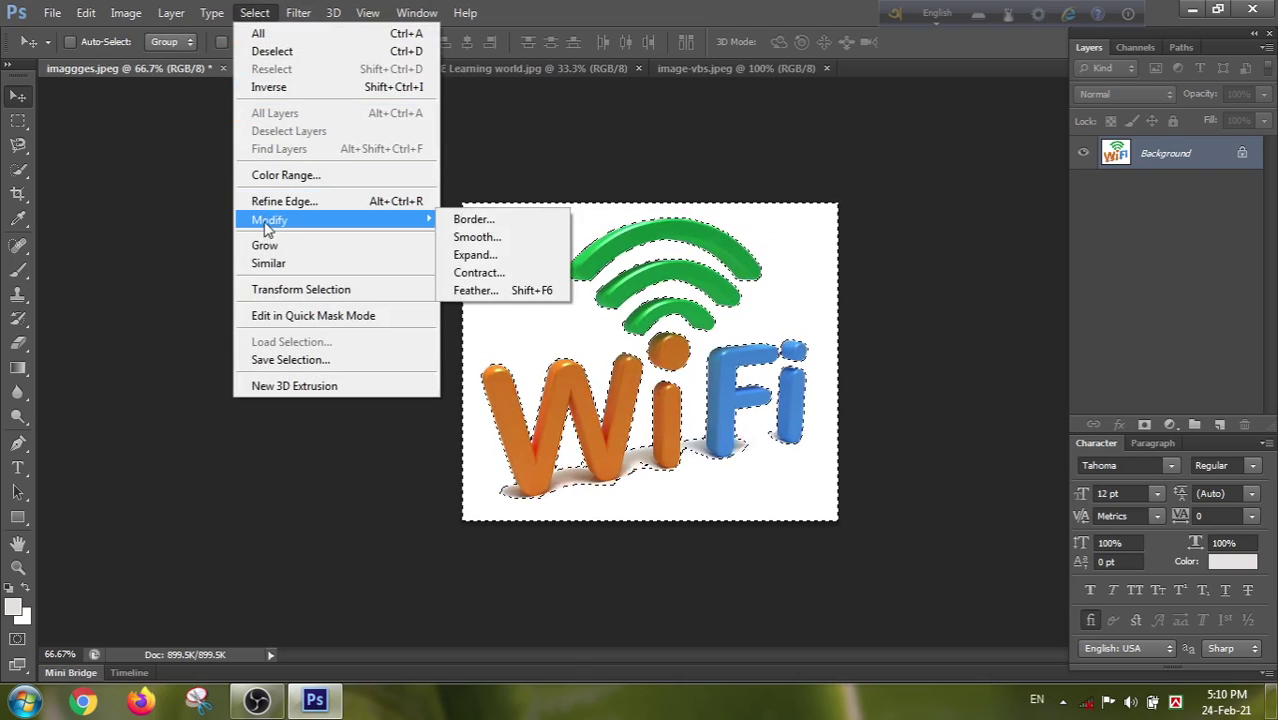
left_click(270, 89)
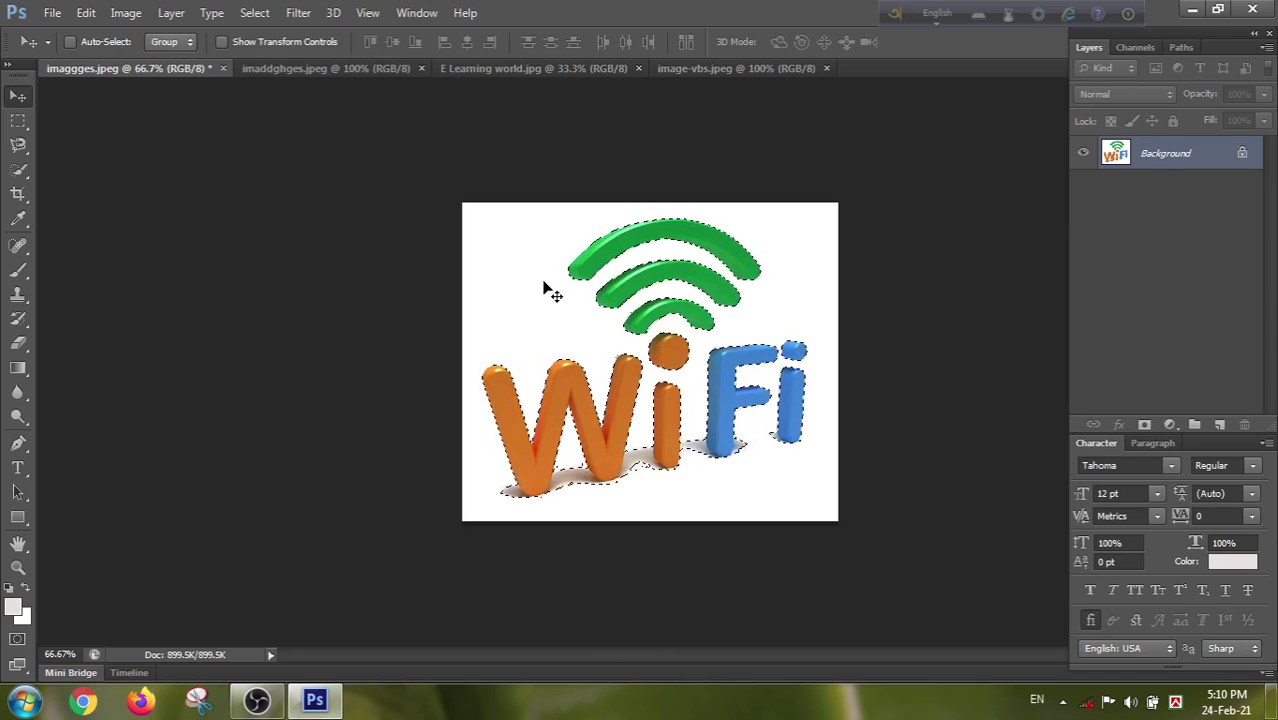
key("ctrl+j")
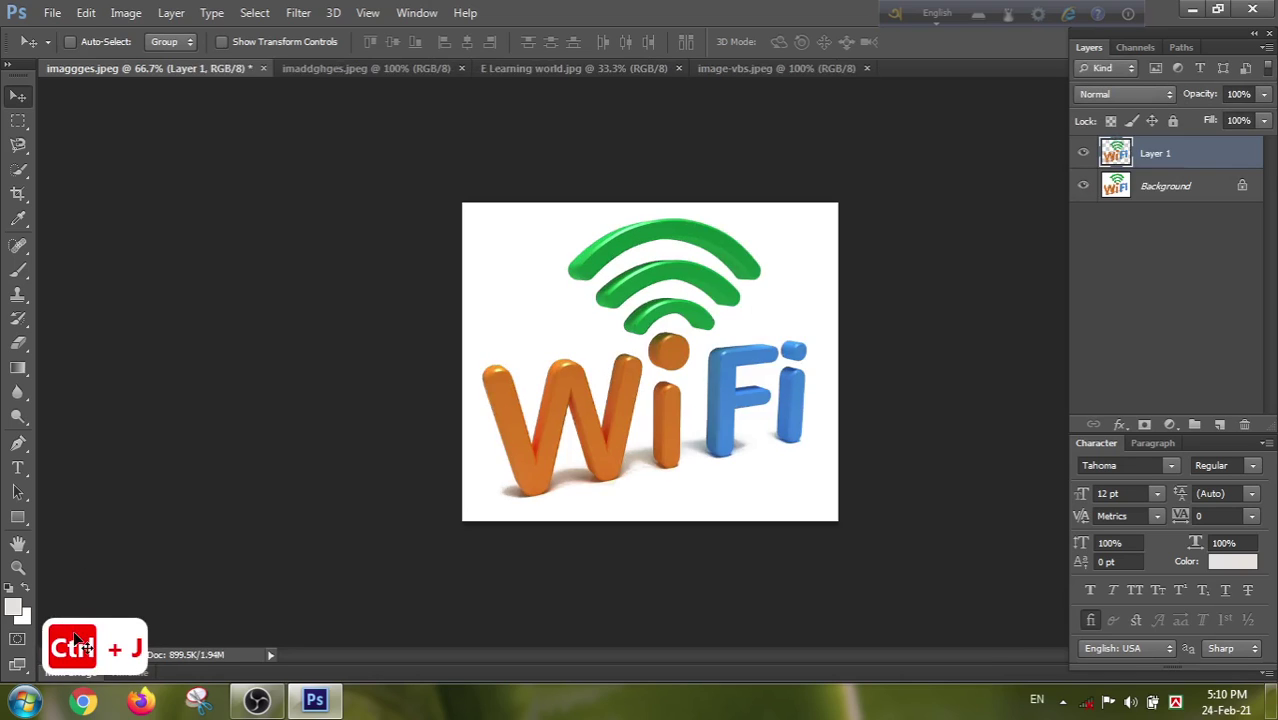
- Hide the Background layer and nudge the WiFi cutout slightly to the right
left_click(1082, 187)
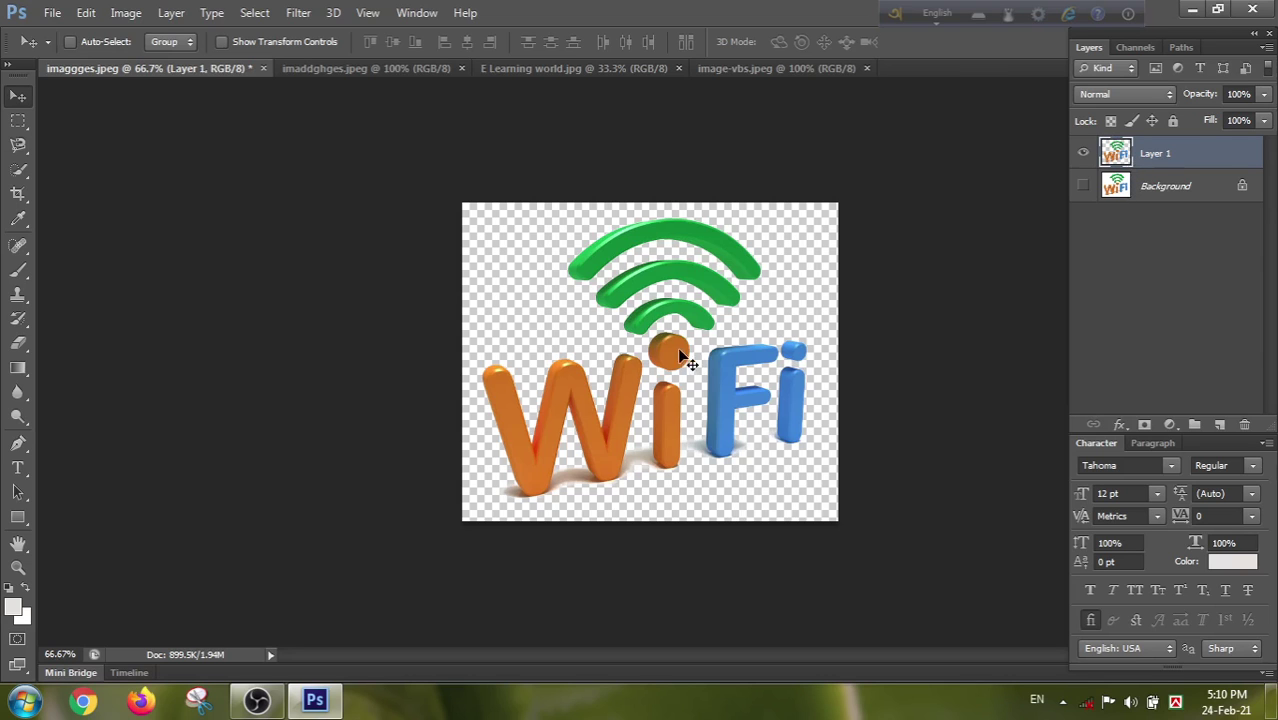
mouse_move(673, 330)
left_mouse_down()
mouse_move(632, 300)
mouse_move(660, 380)
mouse_move(703, 328)
mouse_move(630, 296)
mouse_move(670, 343)
mouse_move(675, 318)
mouse_move(720, 315)
mouse_move(660, 330)
mouse_move(650, 316)
mouse_move(682, 320)
left_mouse_up()
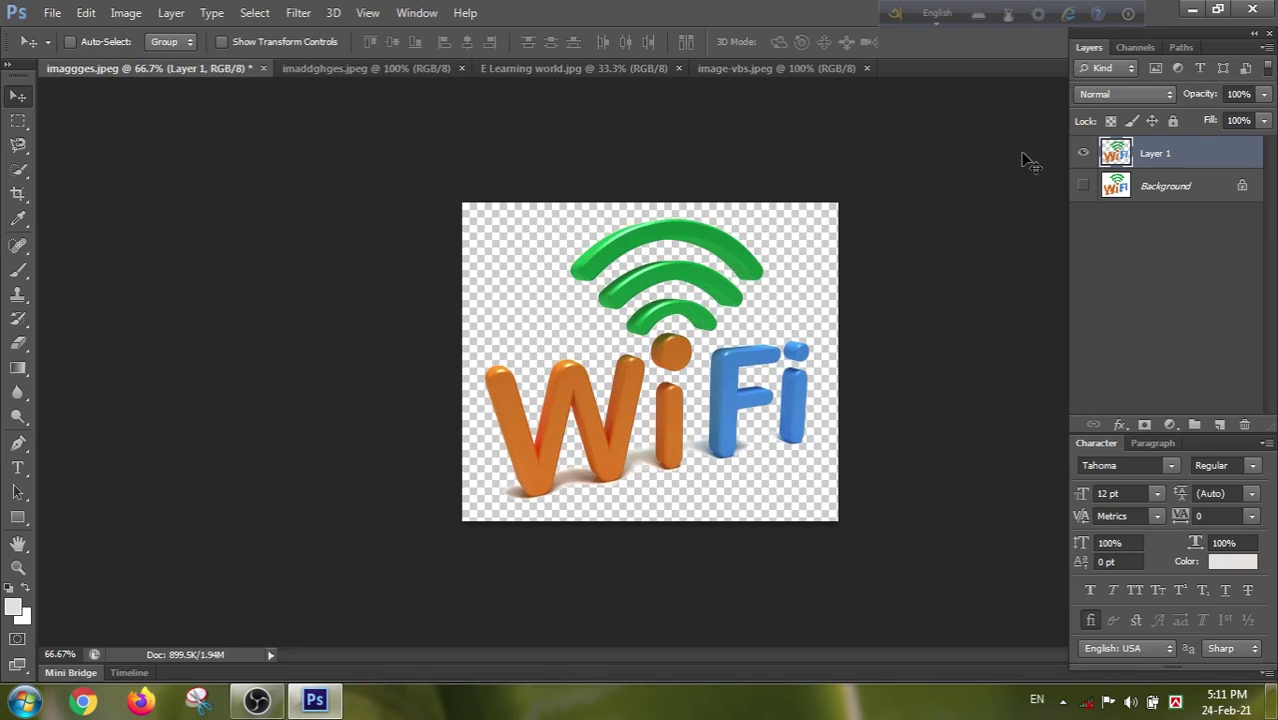
- Show the Background layer with Layer 1 hidden, and make Background the active layer
left_click(1082, 187)
left_click(1084, 153)
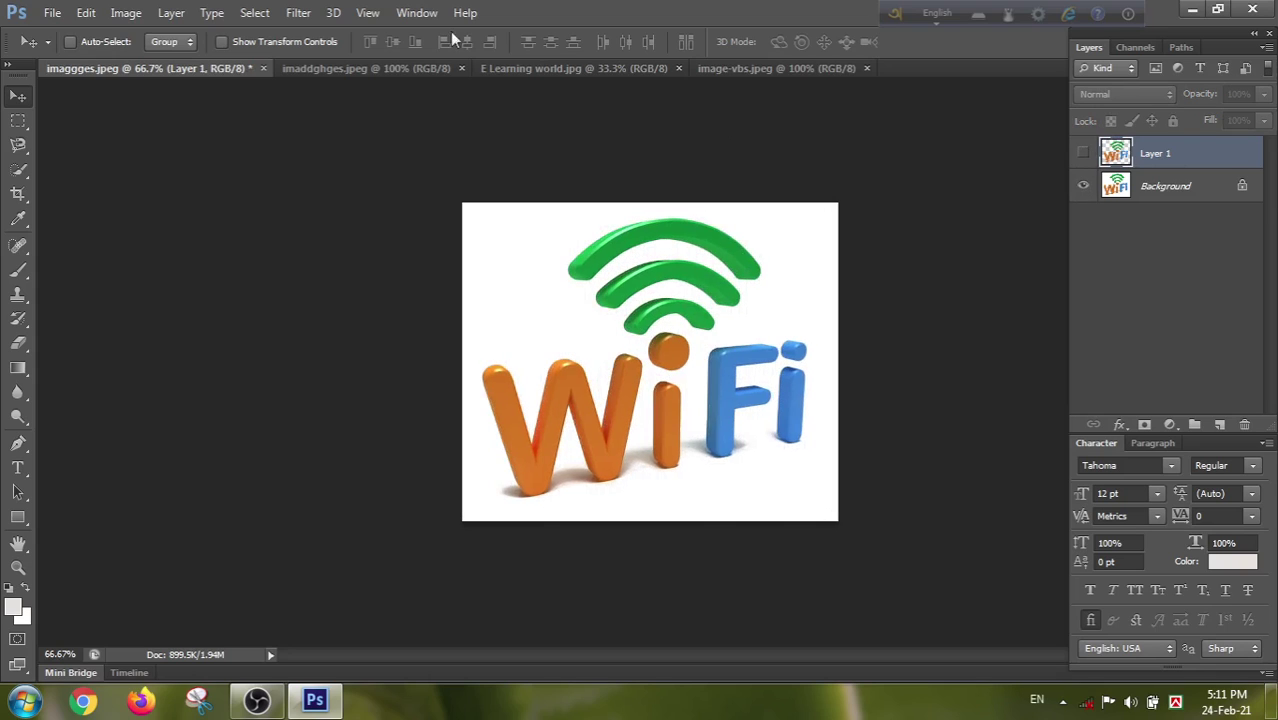
left_click(257, 13)
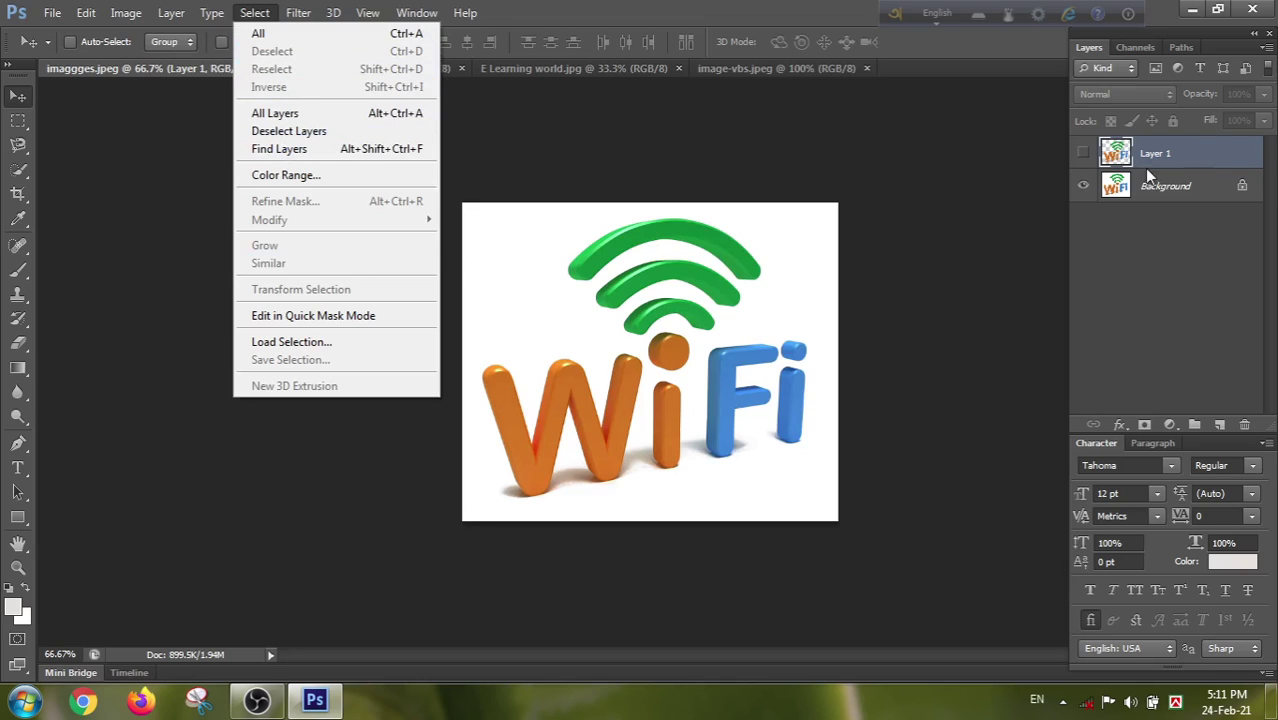
left_click(1103, 192)
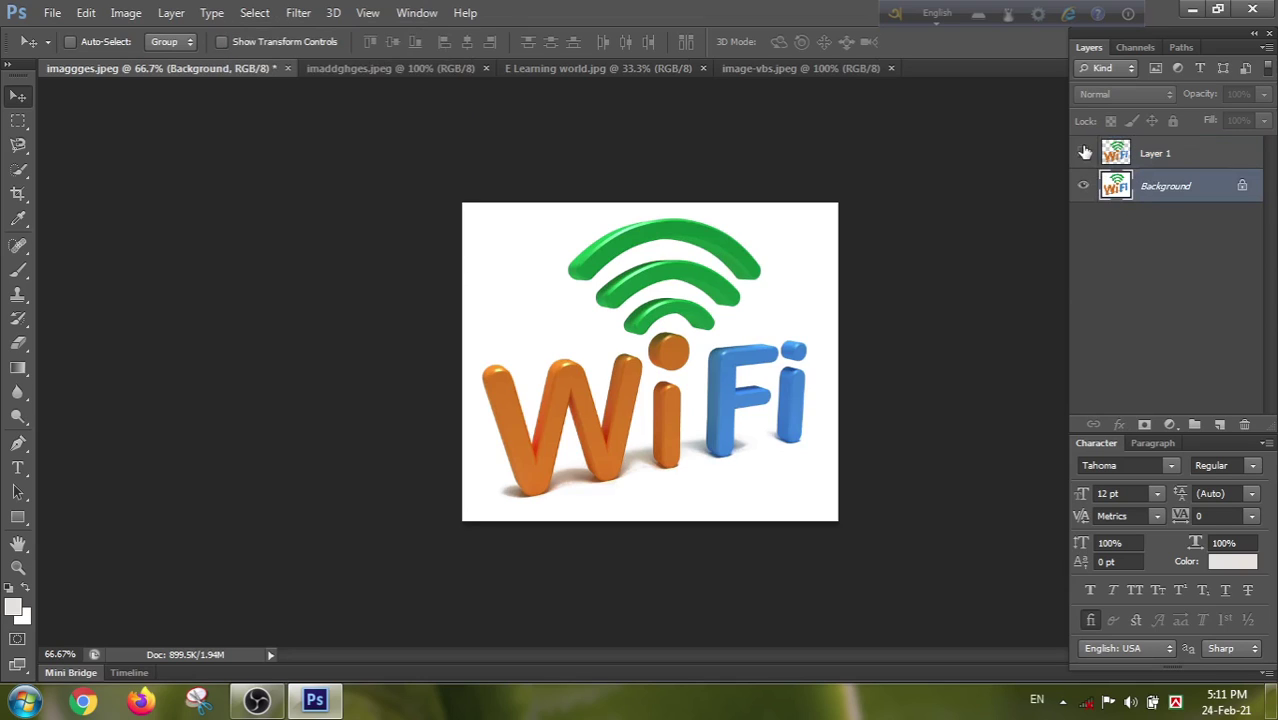
left_click(1084, 152)
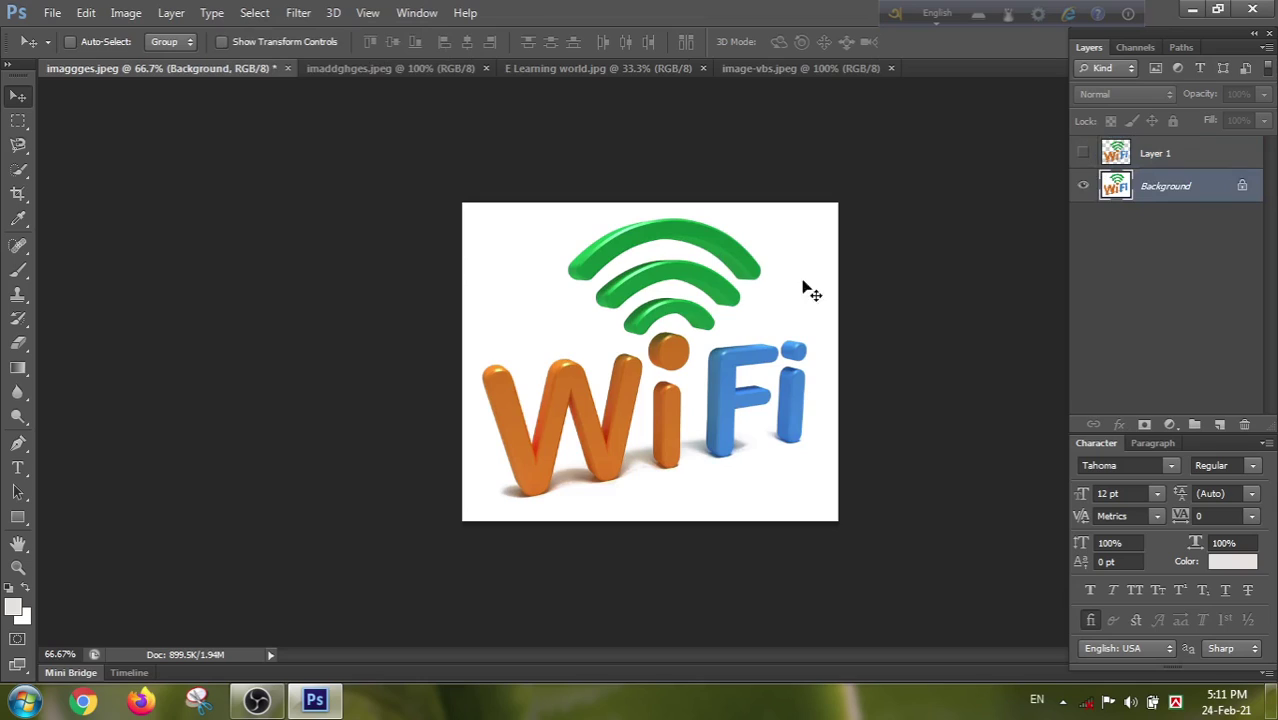
- Select the white background again with Color Range, adding the shadow tone beneath the W to the sampled white
left_click(254, 13)
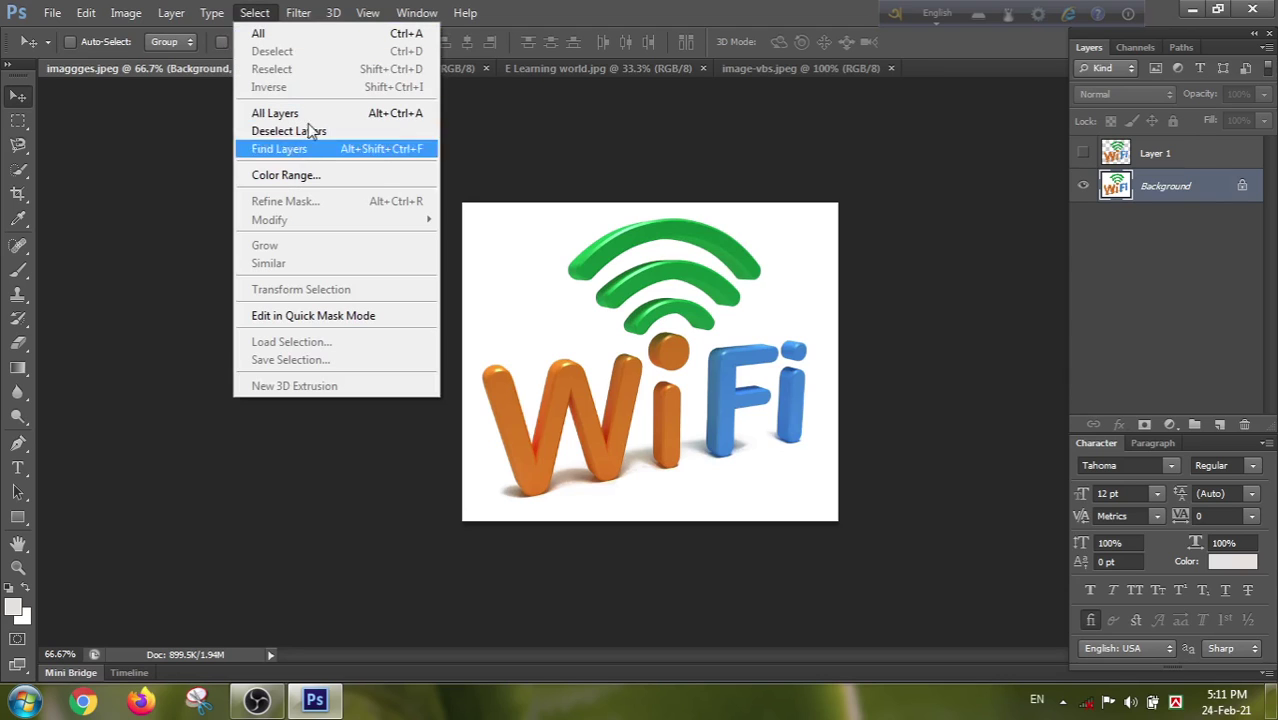
left_click(272, 176)
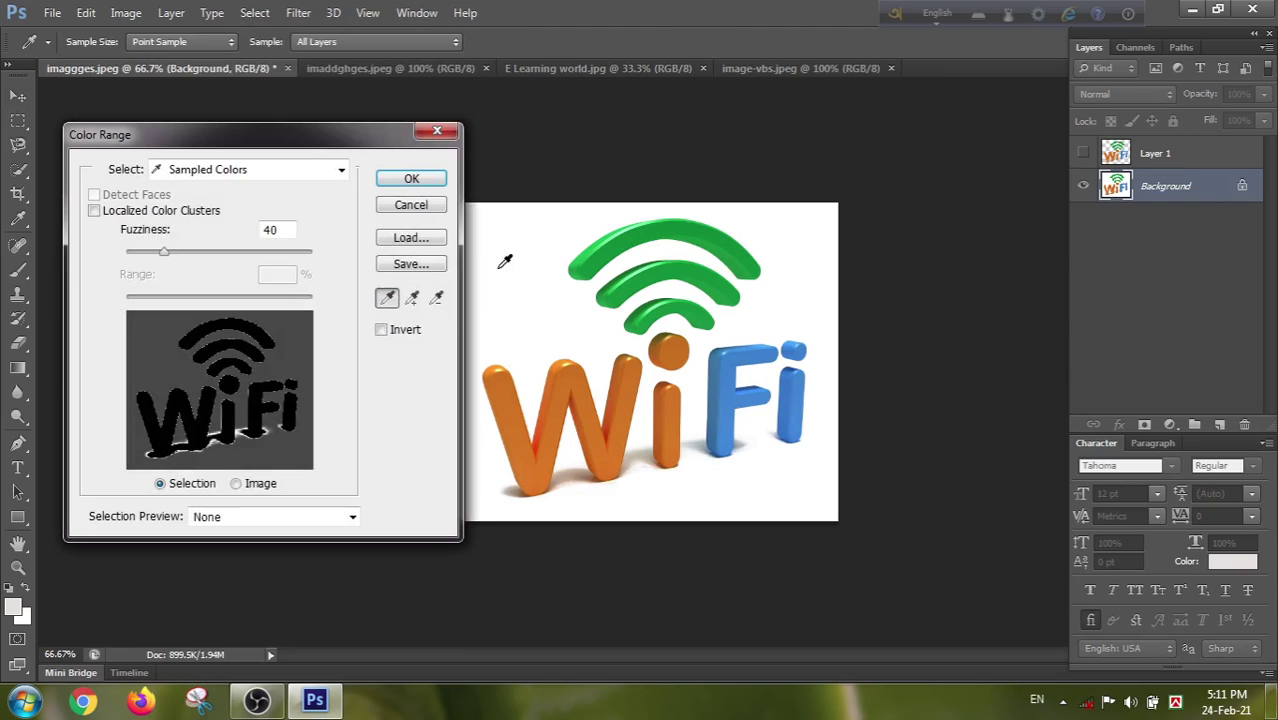
left_click(300, 345)
left_click(411, 297)
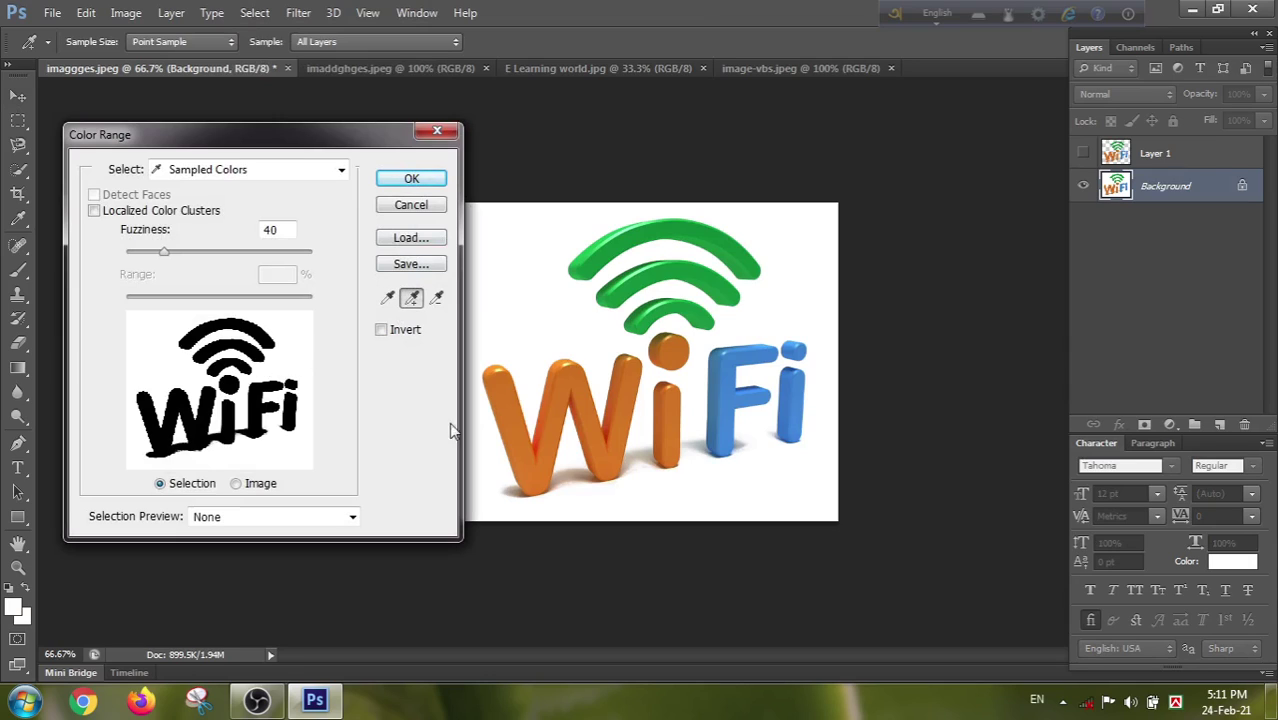
left_click(575, 483)
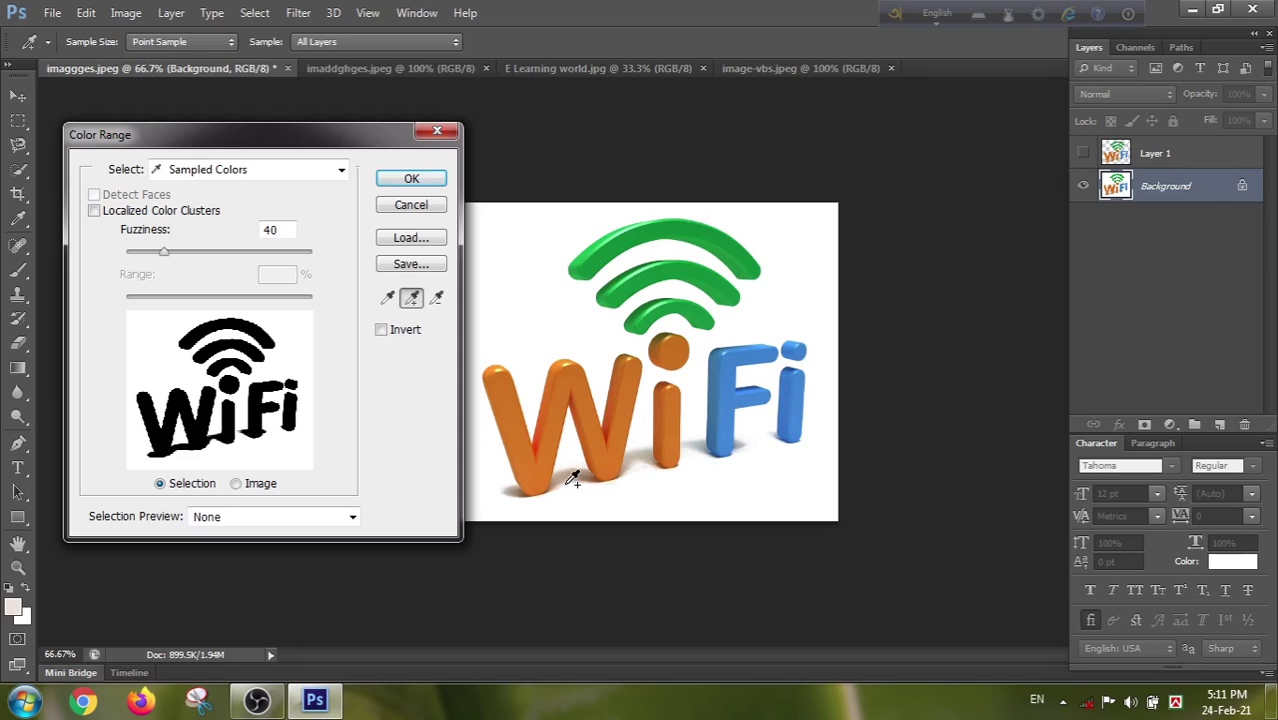
left_click(411, 178)
- Invert the background selection to cover the WiFi logo, and output it to a new layer through Refine Edge
left_click(255, 13)
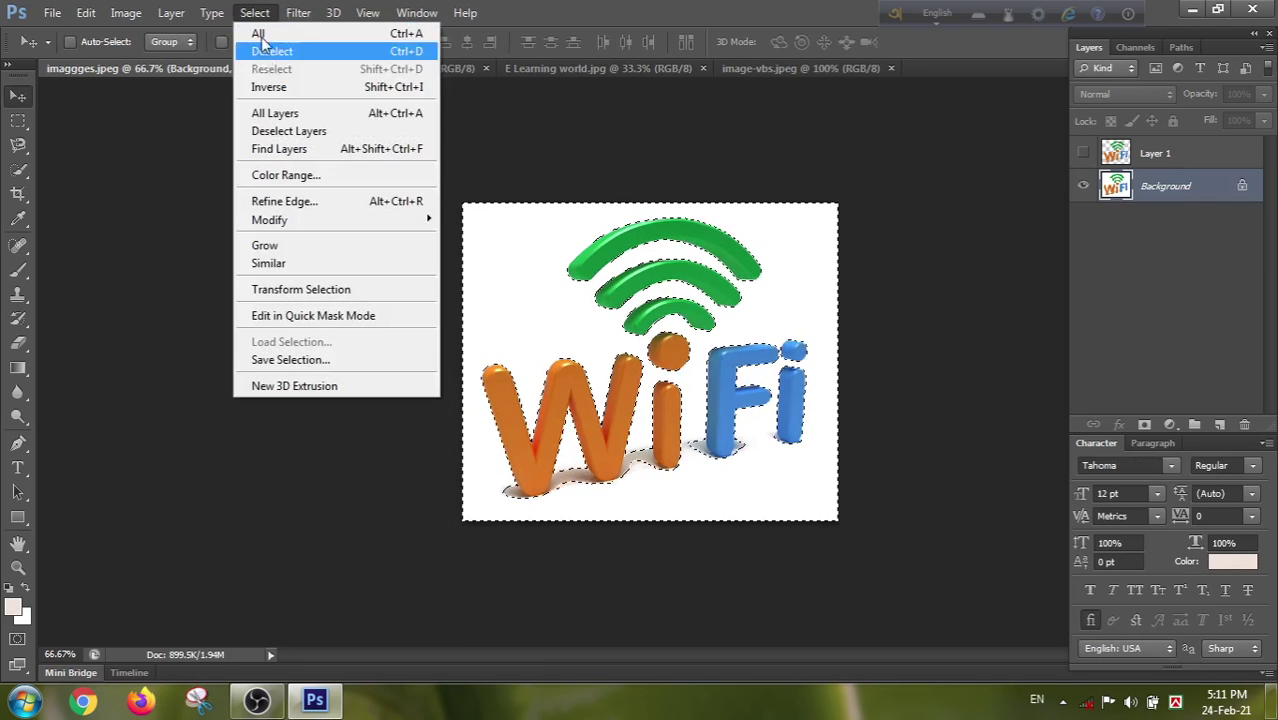
left_click(262, 88)
left_click(248, 13)
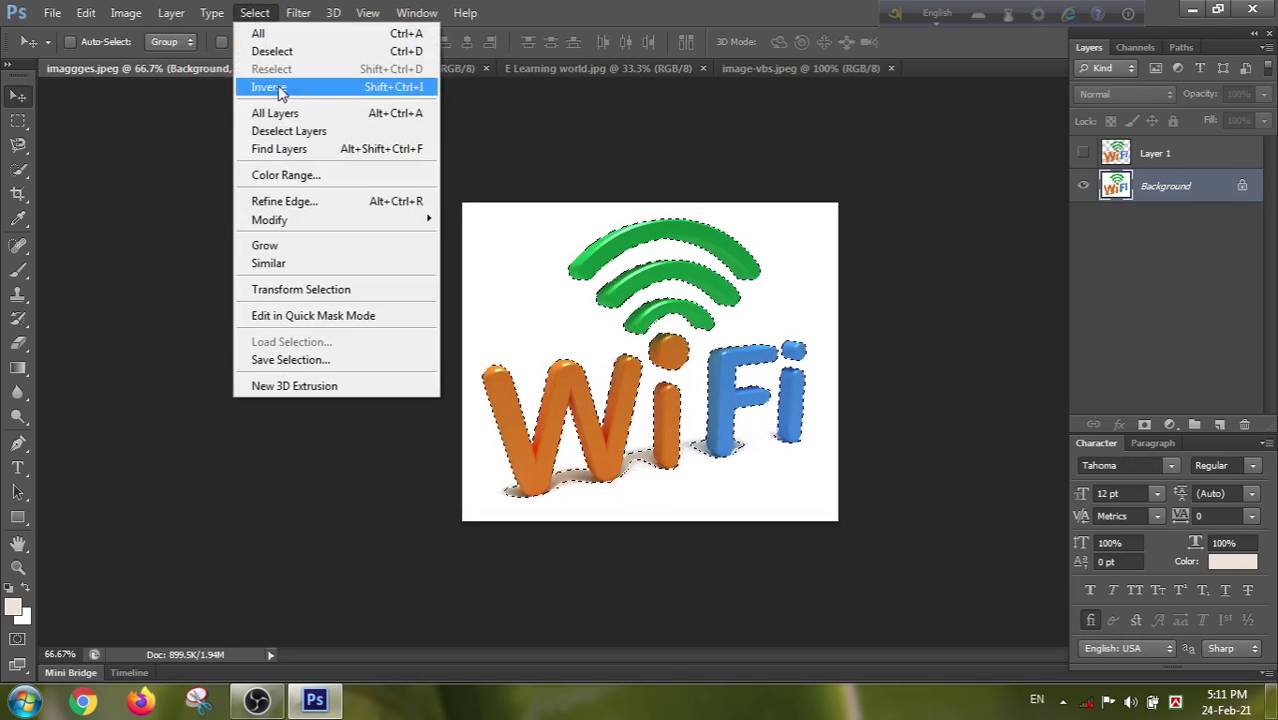
left_click(283, 203)
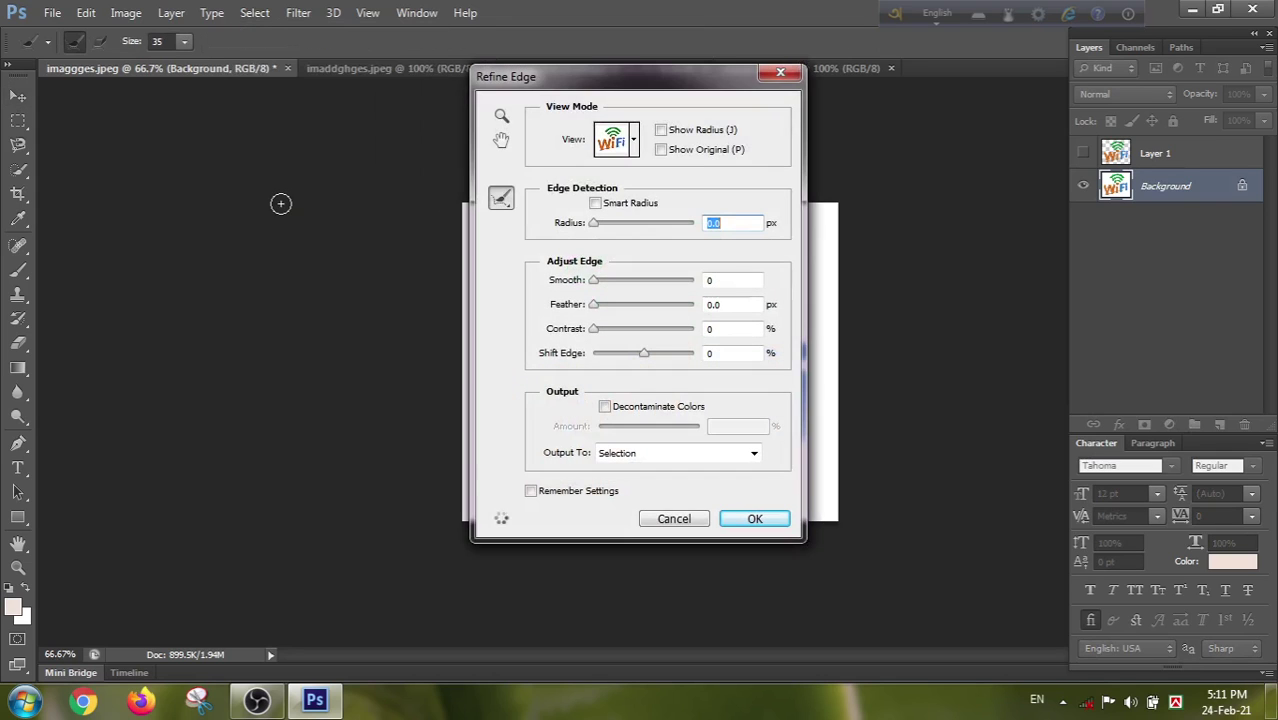
left_click_drag(631, 74, 285, 38)
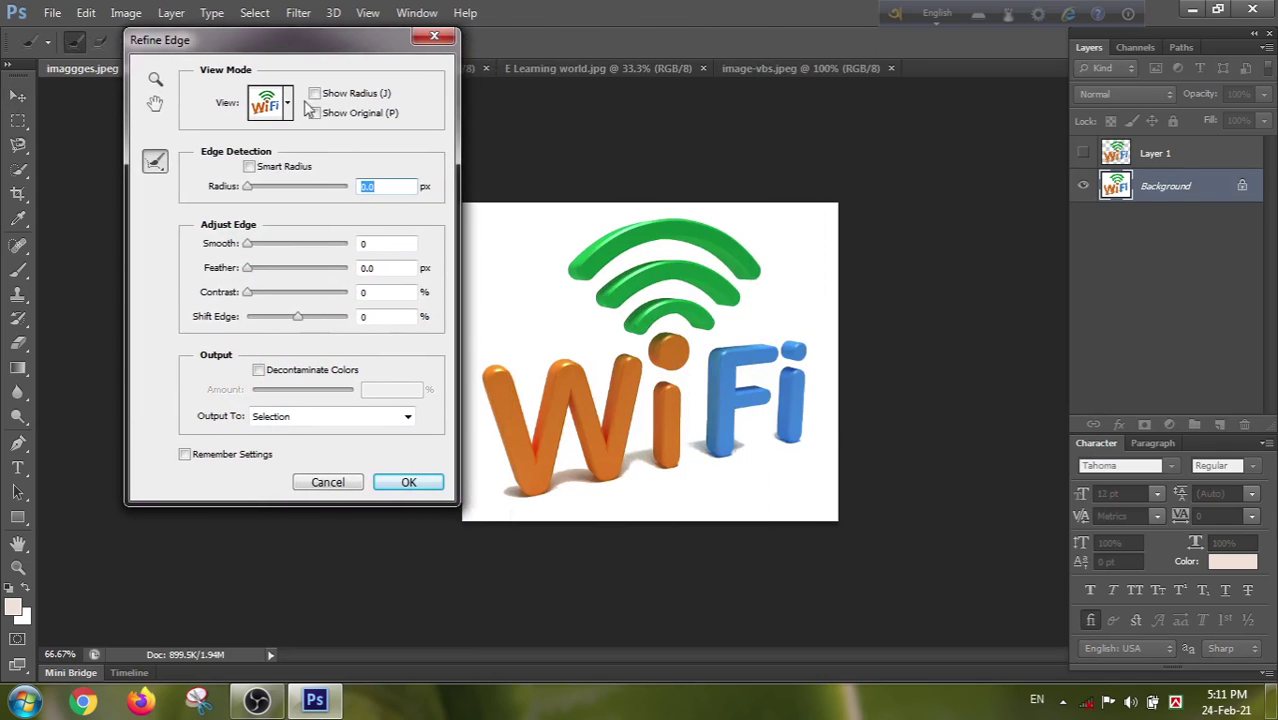
left_click(364, 417)
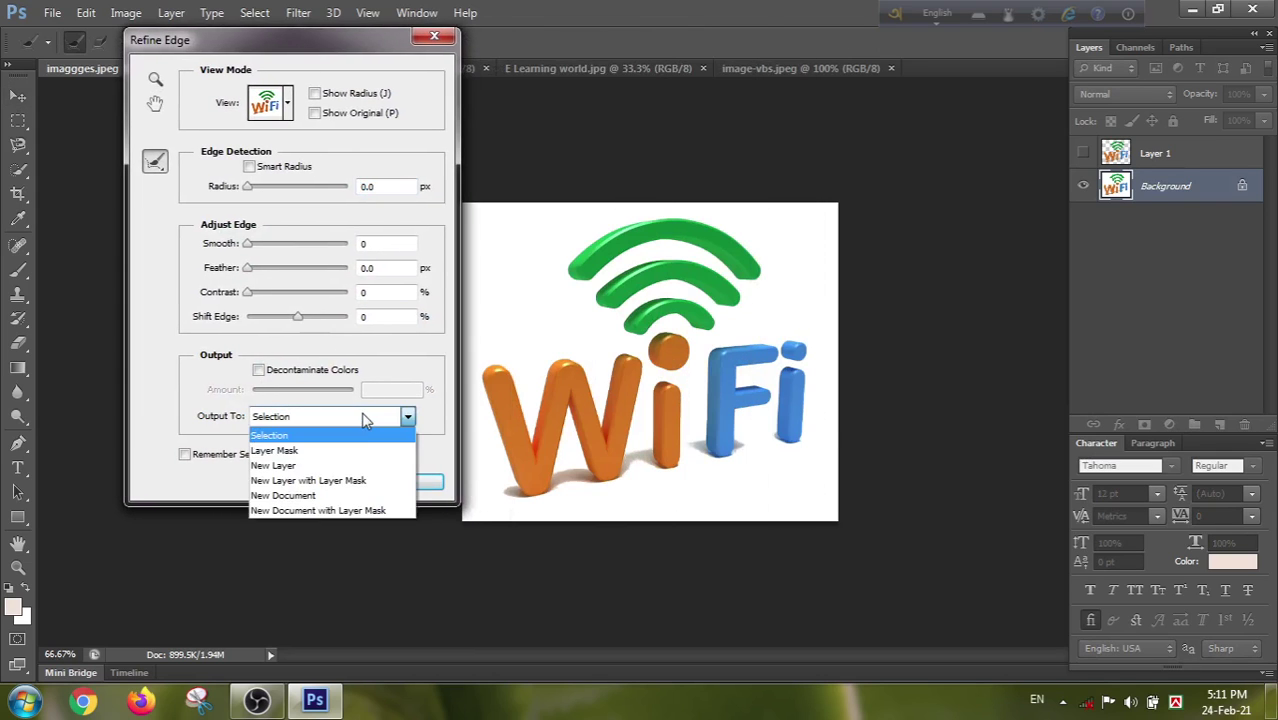
left_click(283, 466)
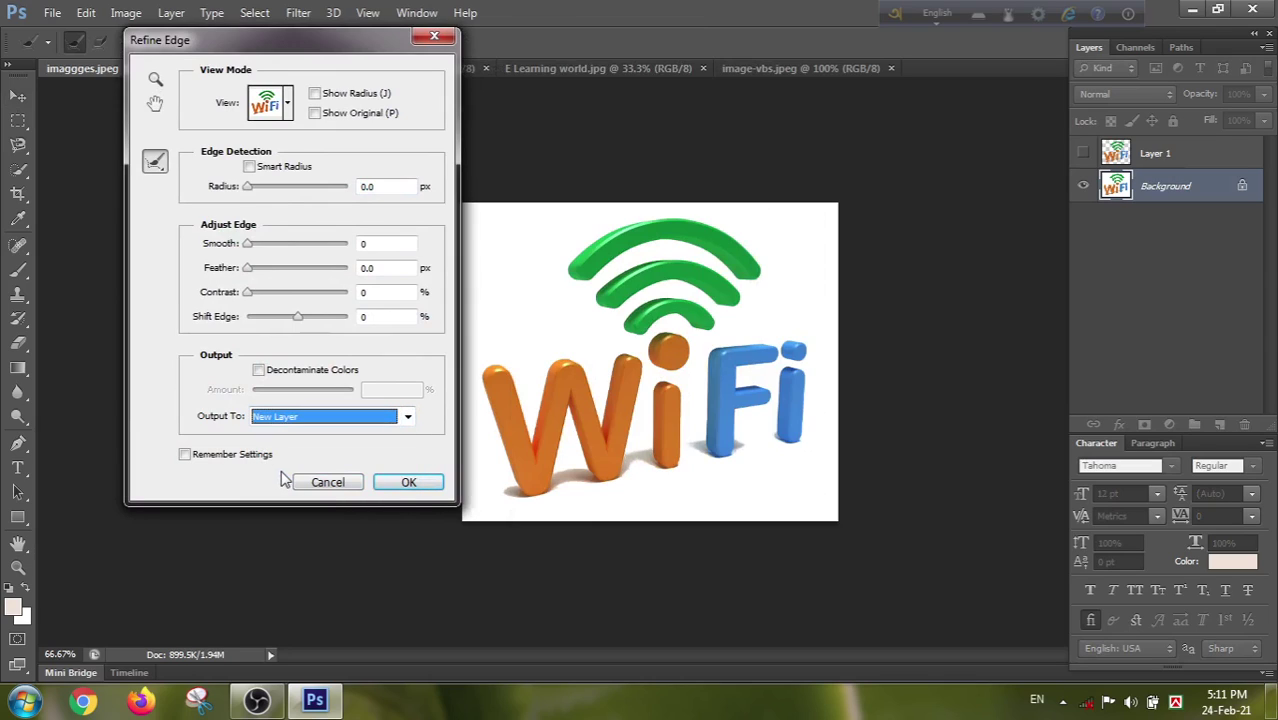
left_click(409, 483)
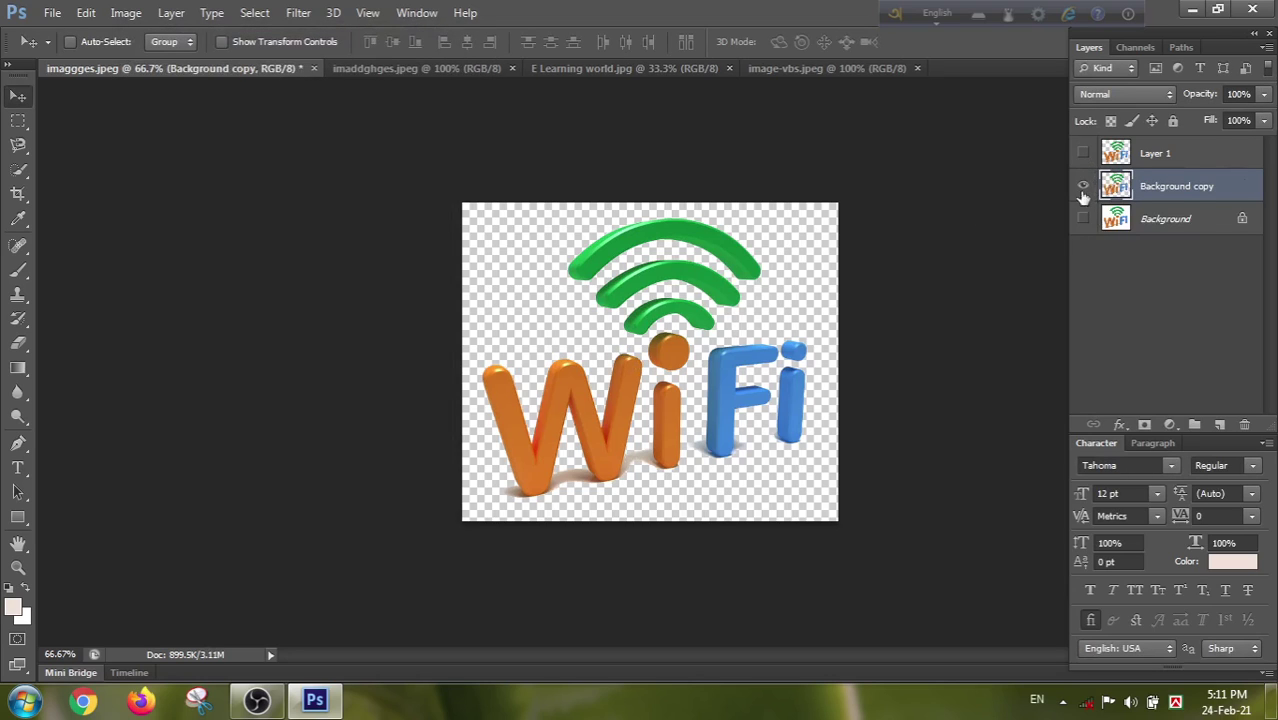
- Toggle the Background copy layer off and on, and nudge its WiFi cutout slightly right and down
left_click(1085, 189)
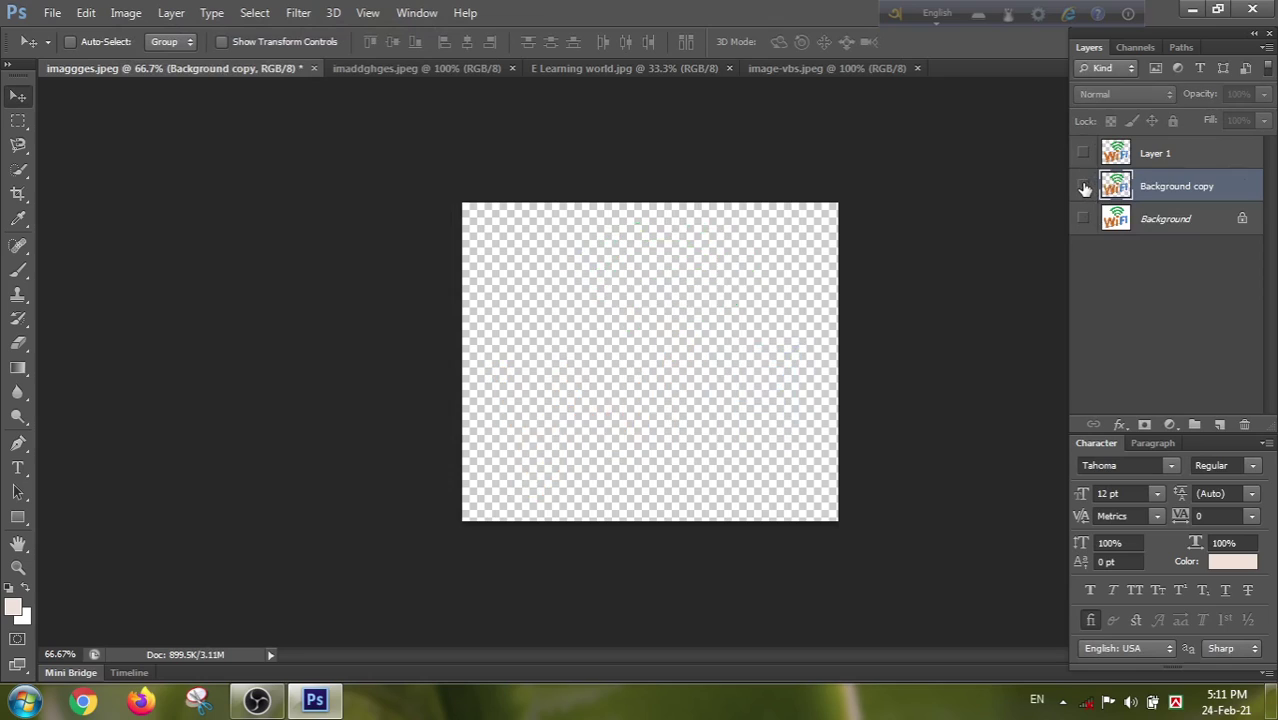
left_click(1085, 189)
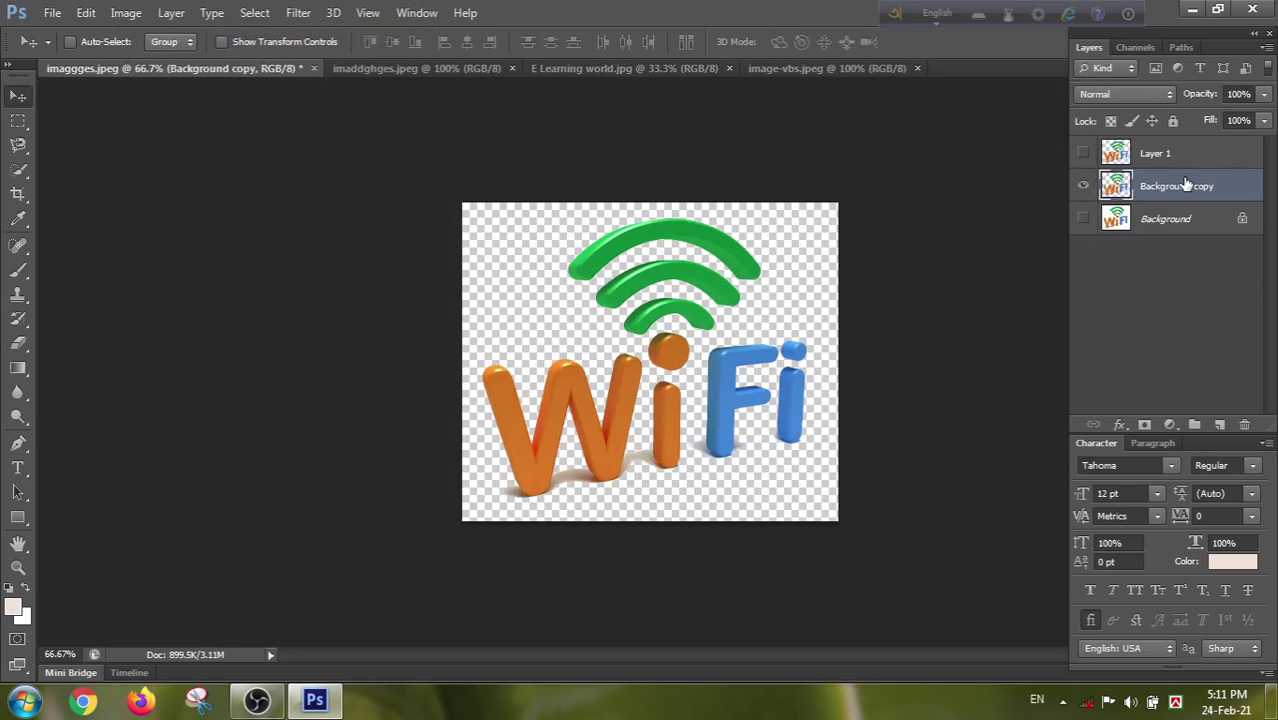
mouse_move(675, 278)
left_mouse_down()
mouse_move(622, 337)
mouse_move(662, 326)
mouse_move(713, 280)
mouse_move(690, 295)
mouse_move(682, 279)
left_mouse_up()
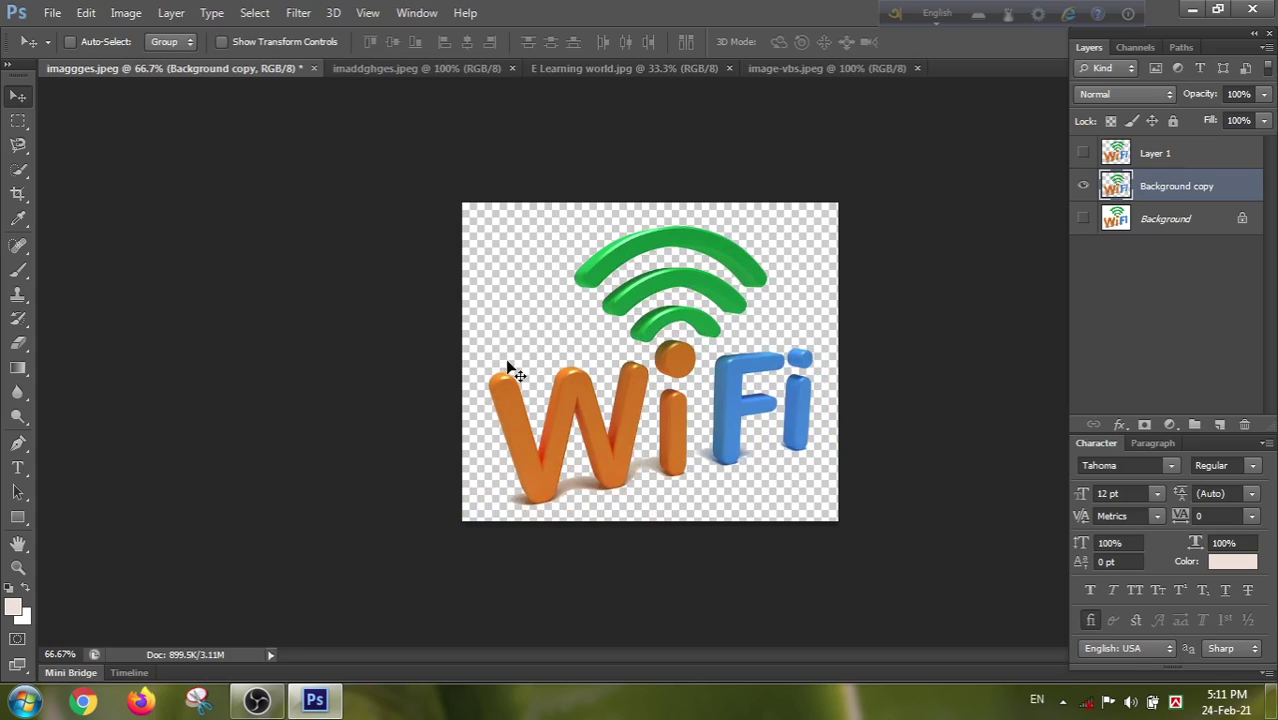
- In imaddghges.jpeg, start a Polygonal Lasso outline at the man's cuff on the image's left side and trace the sleeve, shoulder and neck up to his jaw
left_click(425, 68)
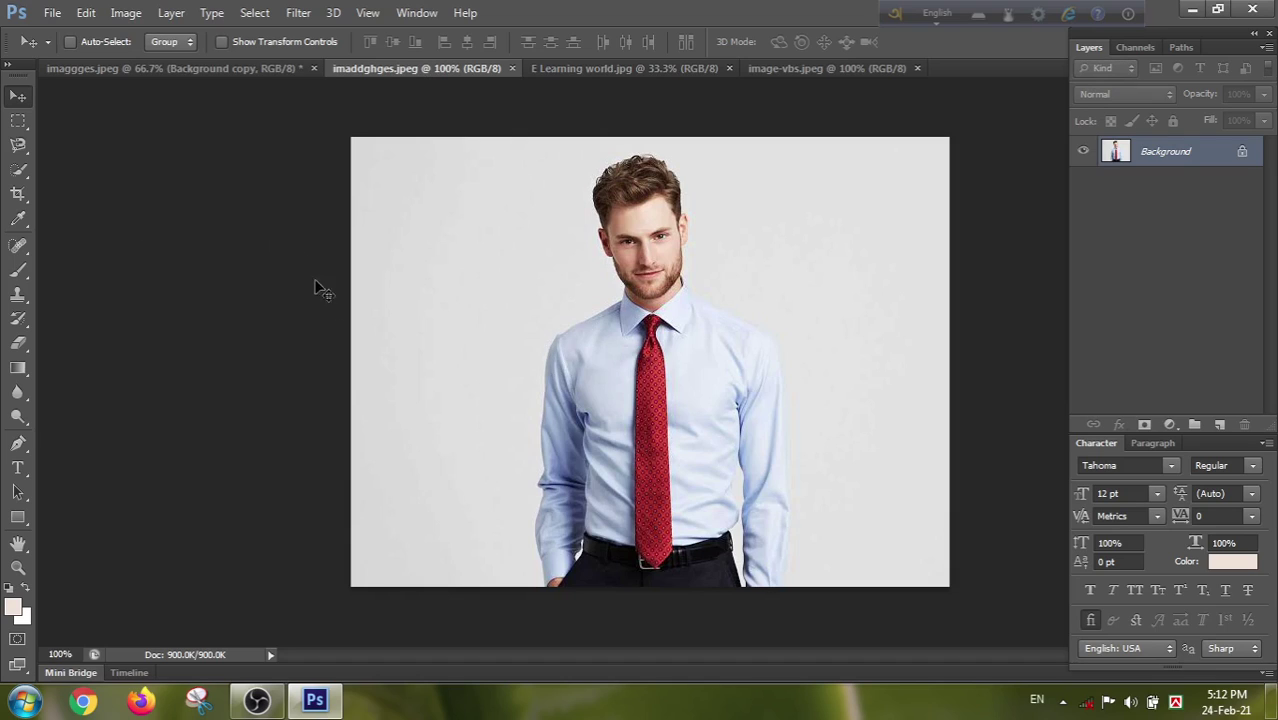
left_click(17, 146)
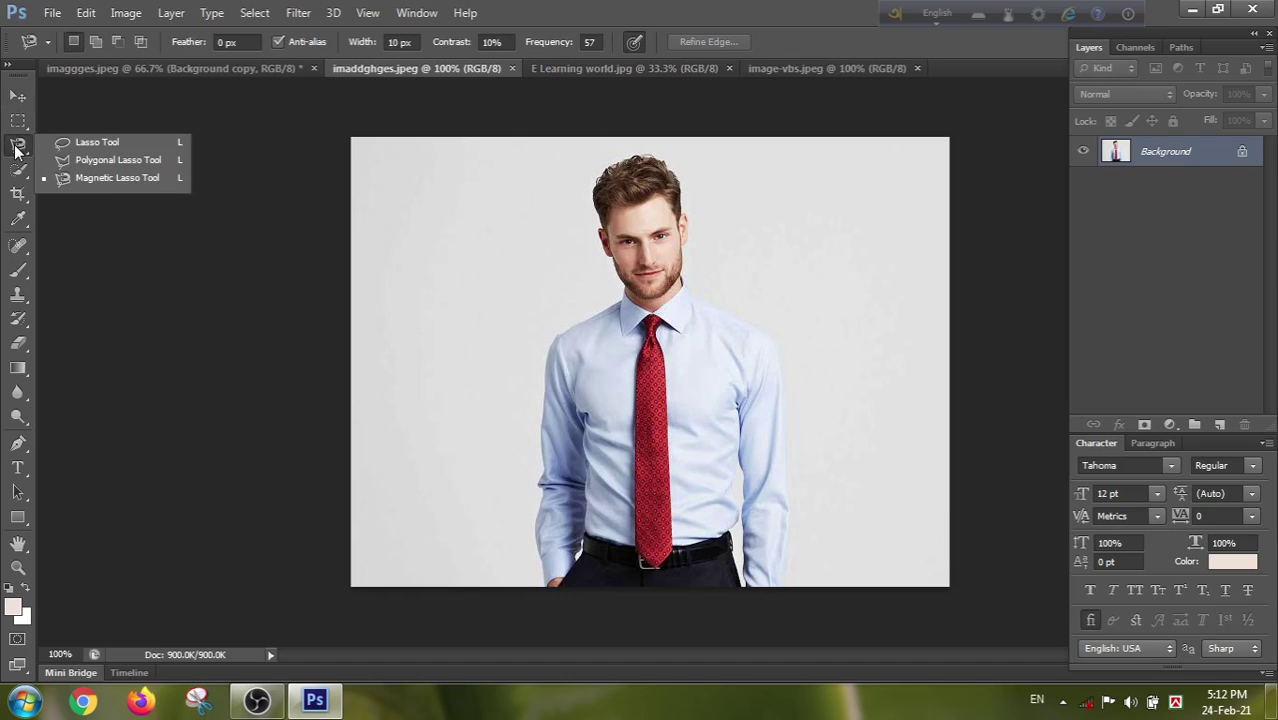
left_click(84, 161)
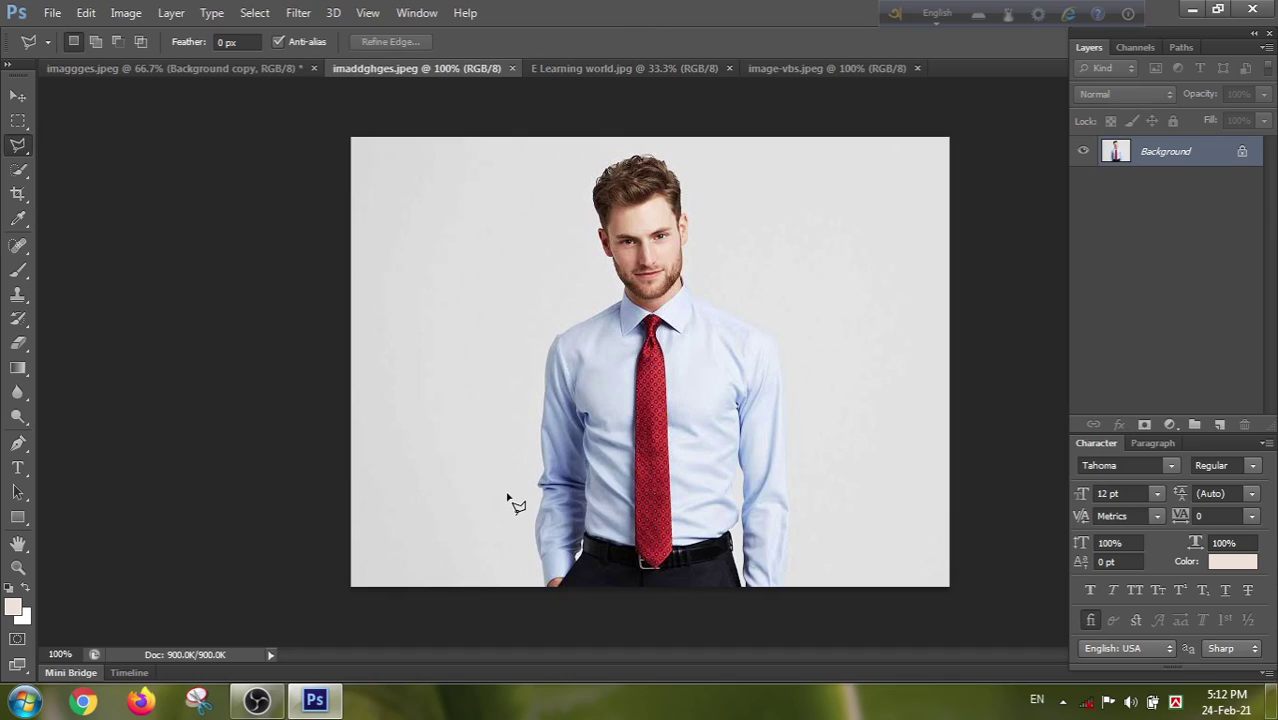
key("ctrl+space")
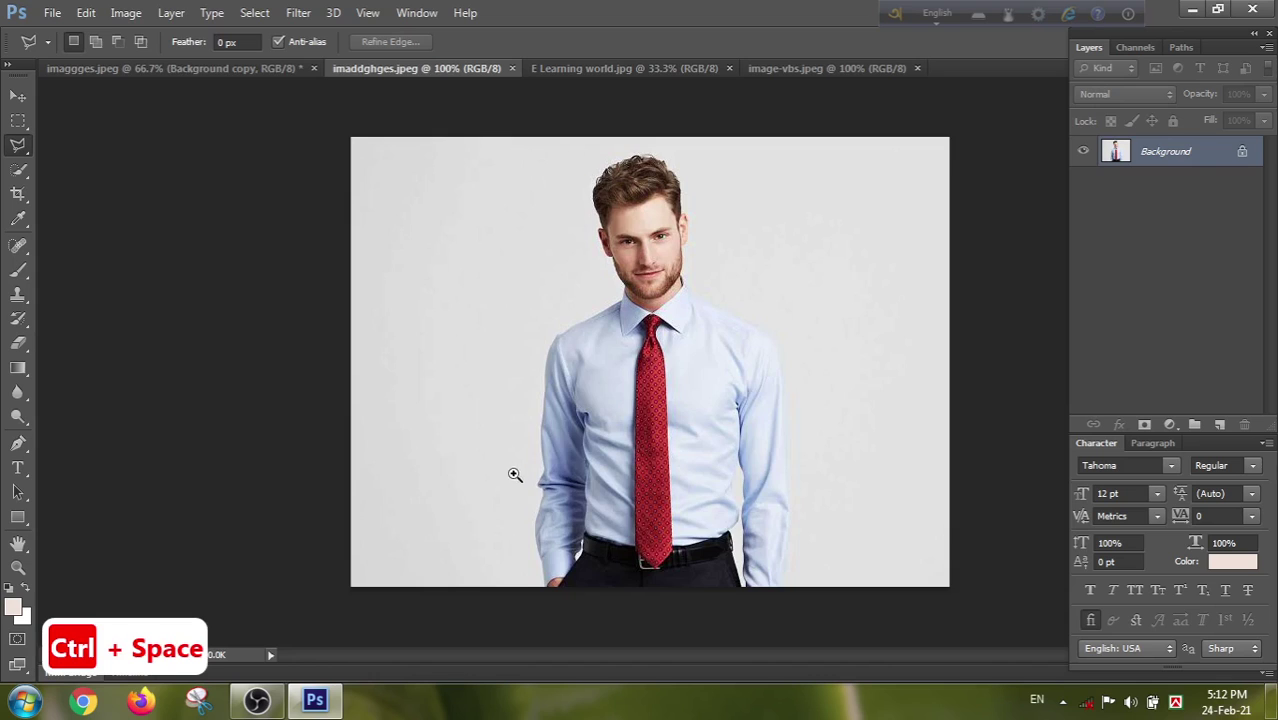
mouse_move(516, 476)
left_mouse_down()
mouse_move(530, 442)
mouse_move(557, 429)
left_mouse_up()
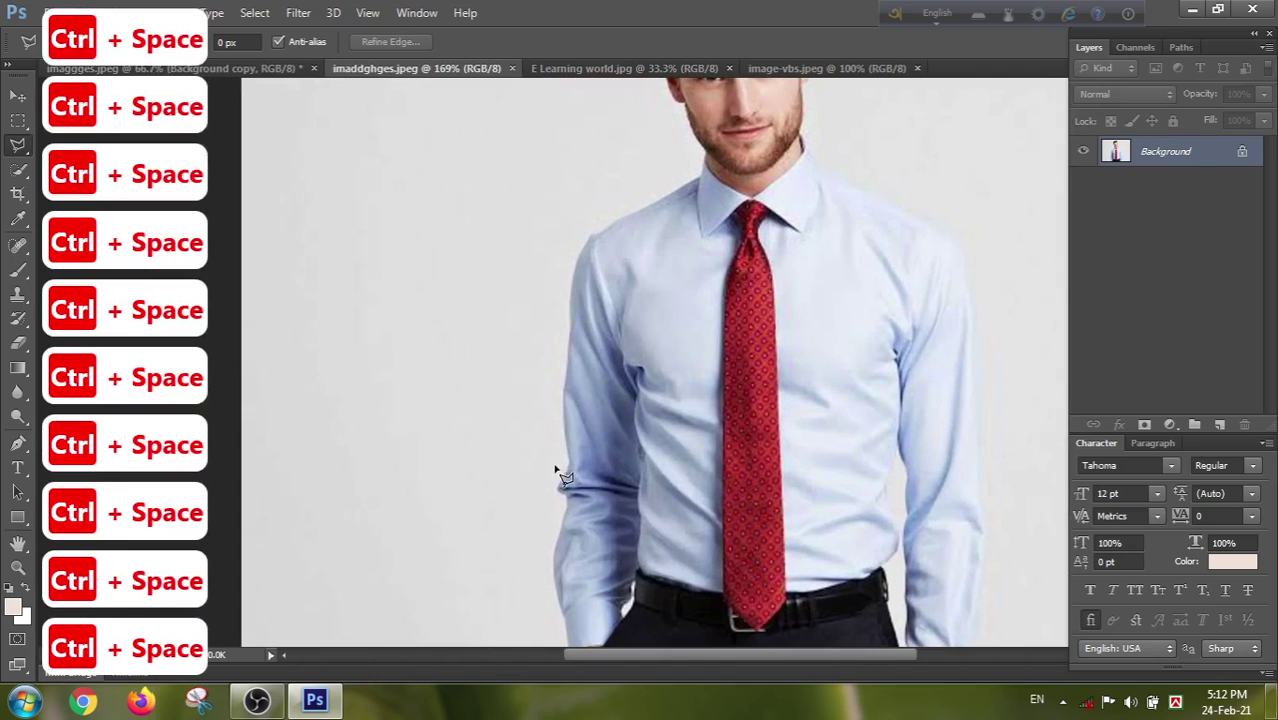
scroll(568, 556, "down", 3)
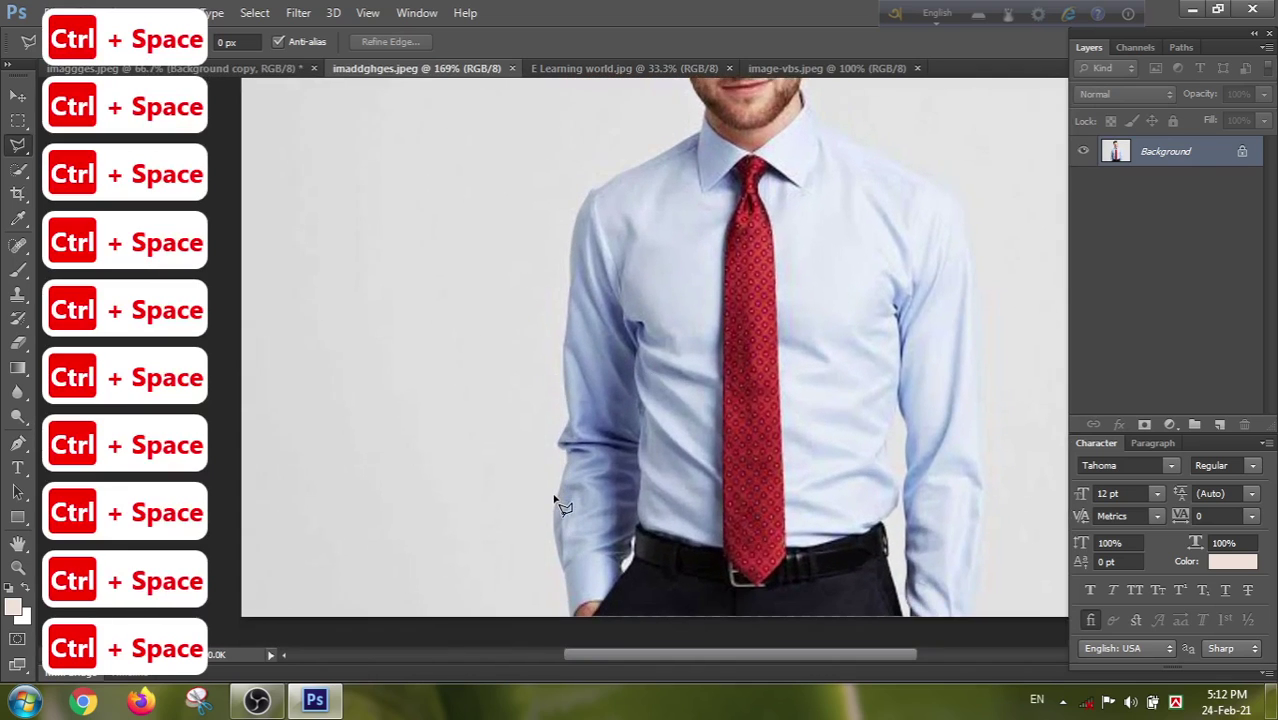
mouse_move(573, 557)
left_mouse_down()
mouse_move(550, 452)
mouse_move(562, 277)
mouse_move(580, 456)
mouse_move(579, 384)
mouse_move(610, 300)
mouse_move(722, 245)
mouse_move(705, 175)
left_mouse_up()
- Continue the lasso outline around the man's ear and hair and down the other side of his face to the shoulder
scroll(571, 428, "up", 20)
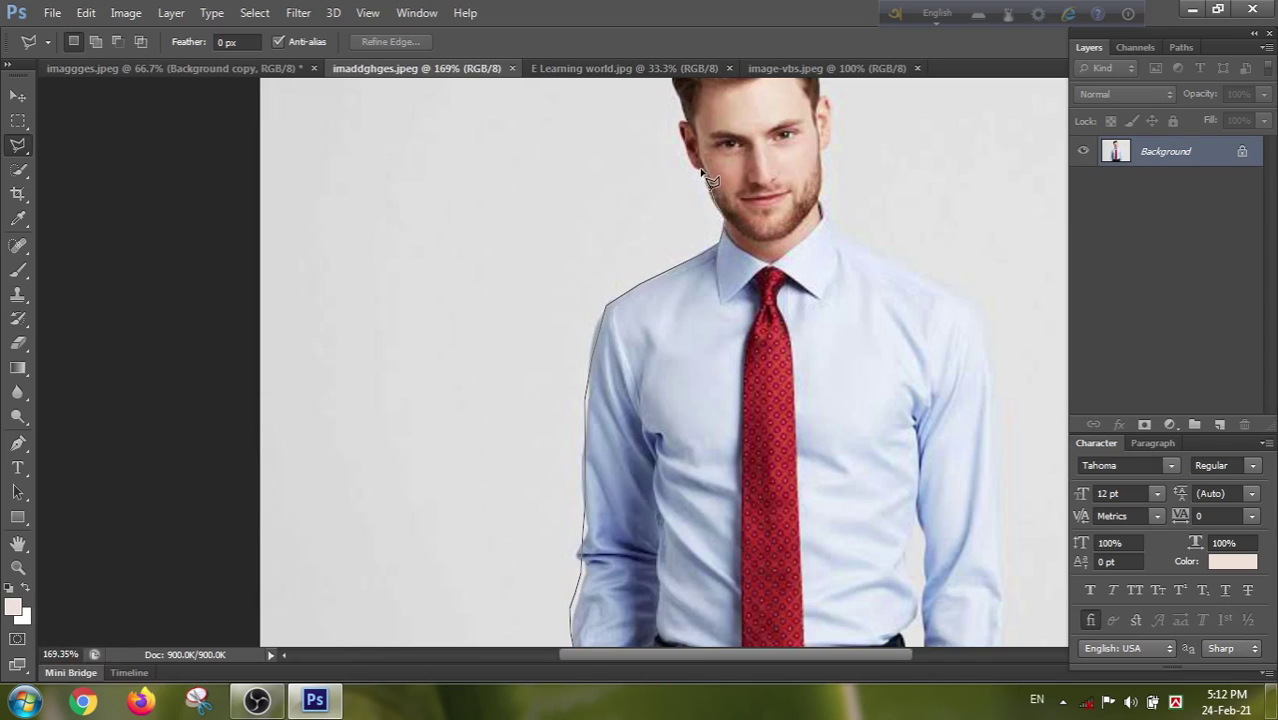
key("space")
mouse_move(707, 220)
left_mouse_down()
mouse_move(719, 322)
mouse_move(708, 420)
left_mouse_up()
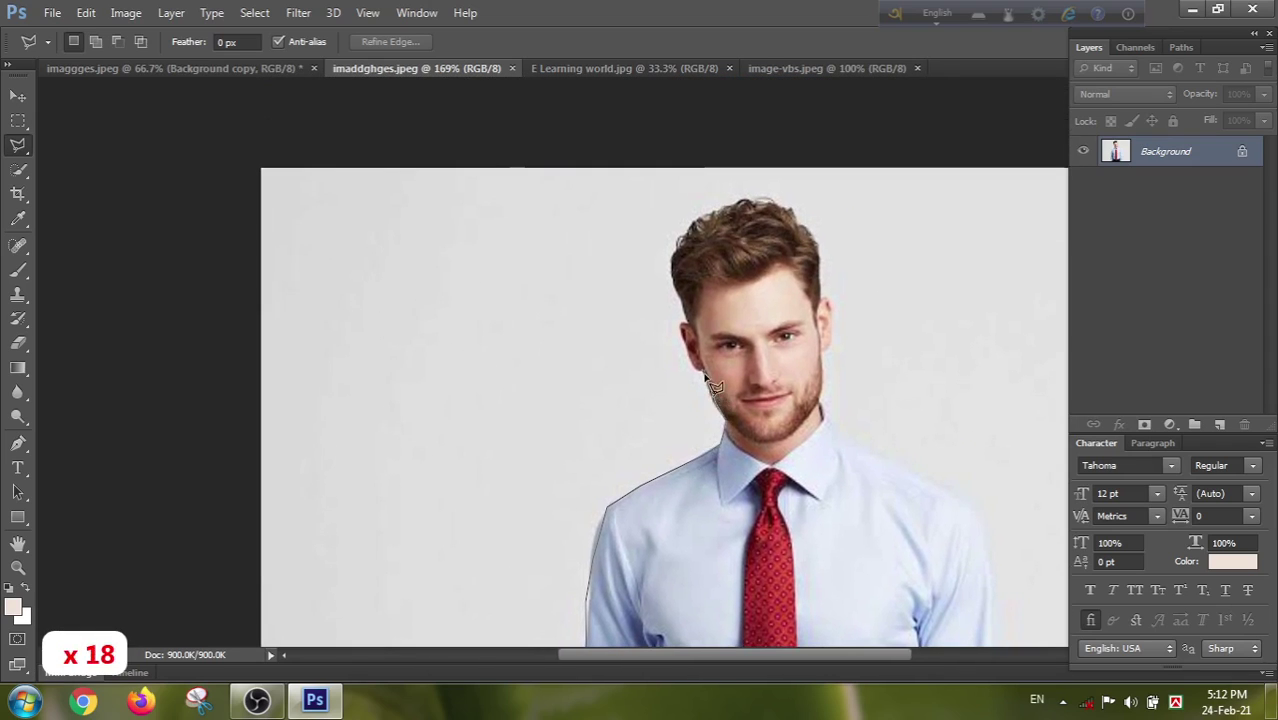
mouse_move(696, 370)
left_mouse_down()
mouse_move(671, 242)
mouse_move(687, 220)
mouse_move(790, 214)
left_mouse_up()
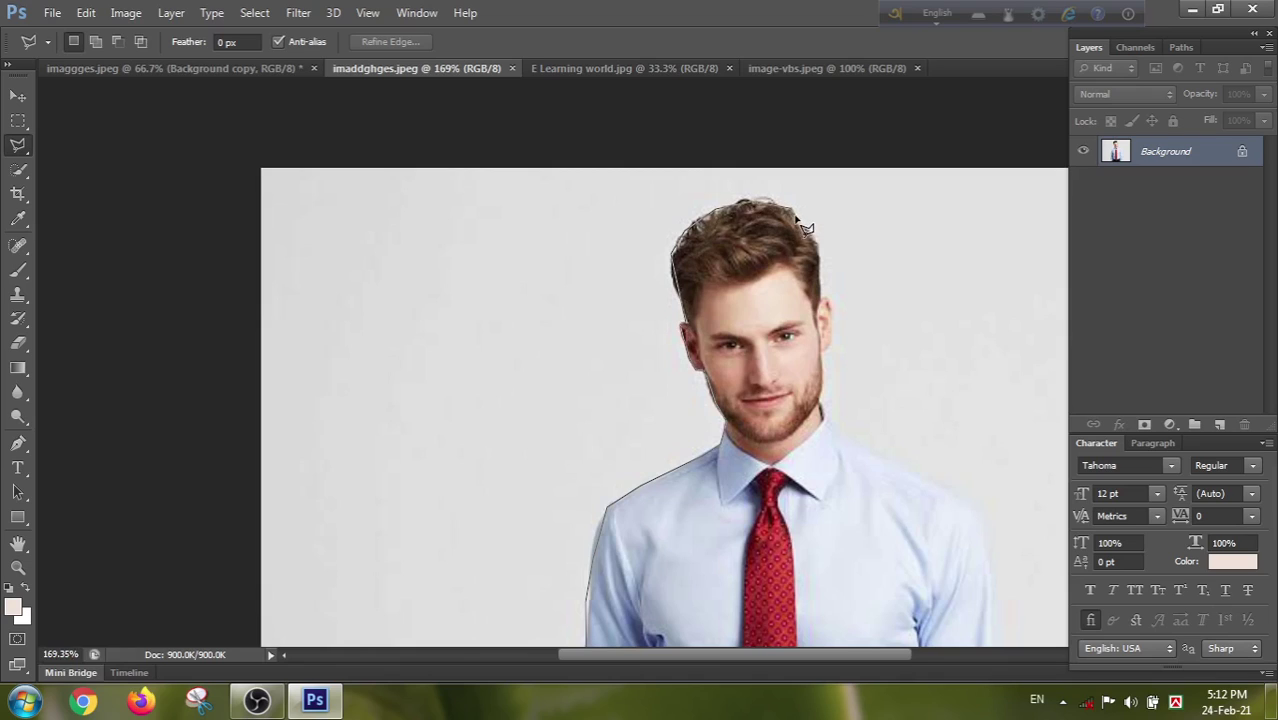
left_click_drag(822, 266, 829, 346)
left_click(855, 453)
- Trace the remaining shoulder and sleeve, and close the lasso selection below the image's lower edge
key("space")
mouse_move(852, 451)
left_mouse_down()
mouse_move(706, 355)
mouse_move(812, 412)
mouse_move(852, 461)
mouse_move(851, 511)
mouse_move(863, 511)
mouse_move(770, 285)
left_mouse_up()
key("space")
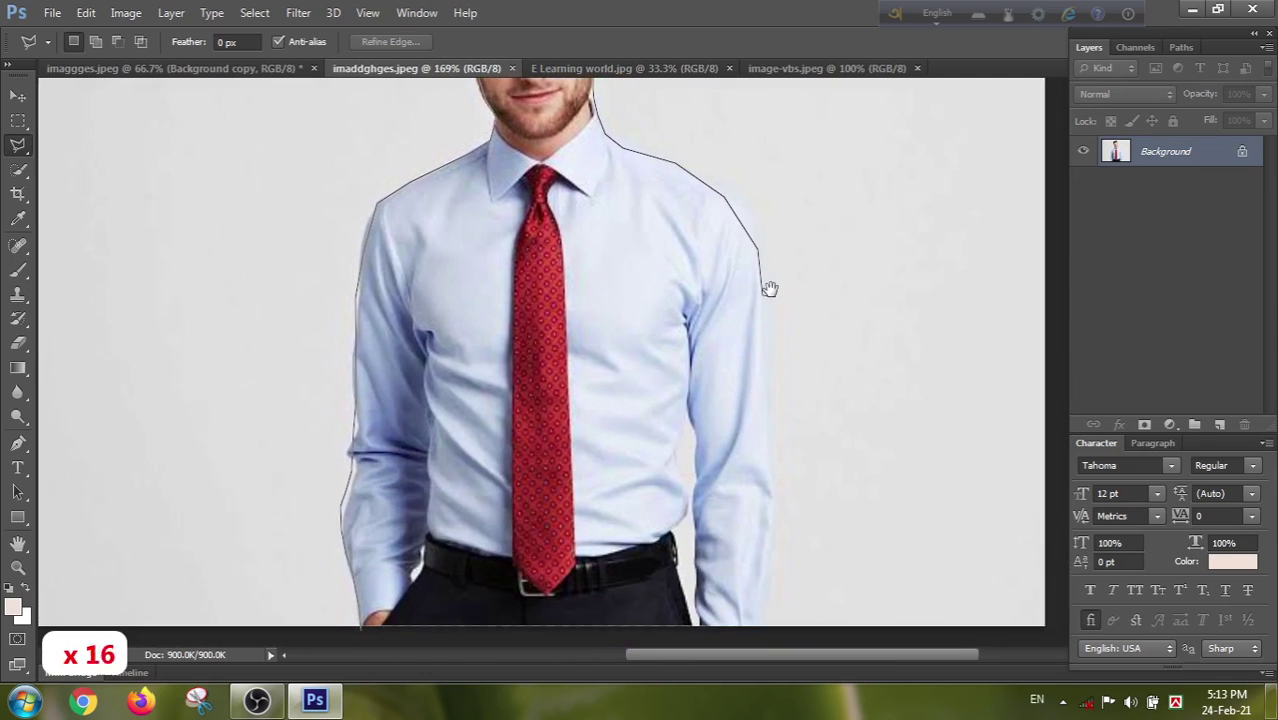
mouse_move(775, 334)
left_mouse_down()
mouse_move(760, 531)
mouse_move(771, 558)
mouse_move(759, 564)
mouse_move(706, 411)
mouse_move(721, 456)
mouse_move(711, 482)
mouse_move(649, 498)
mouse_move(311, 497)
left_mouse_up()
key("space")
- Set the Polygonal Lasso tool's feather to 10 px
scroll(395, 365, "up", 5)
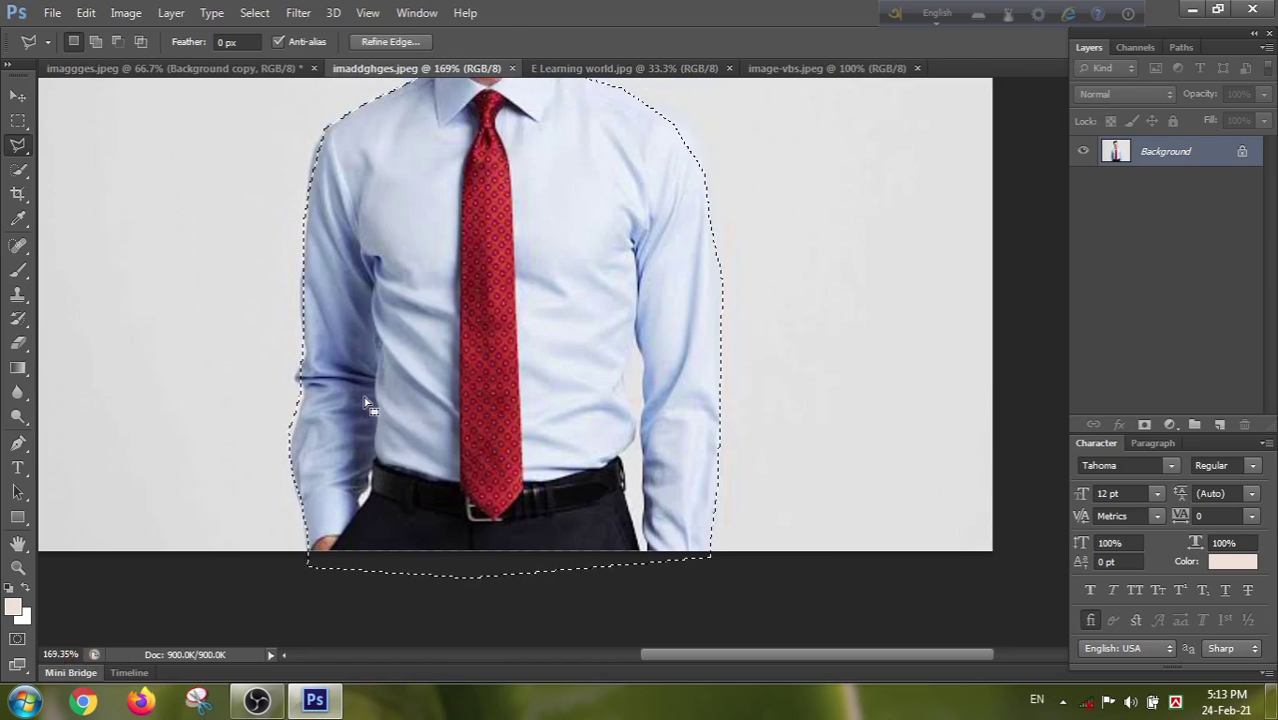
scroll(396, 366, "up", 3)
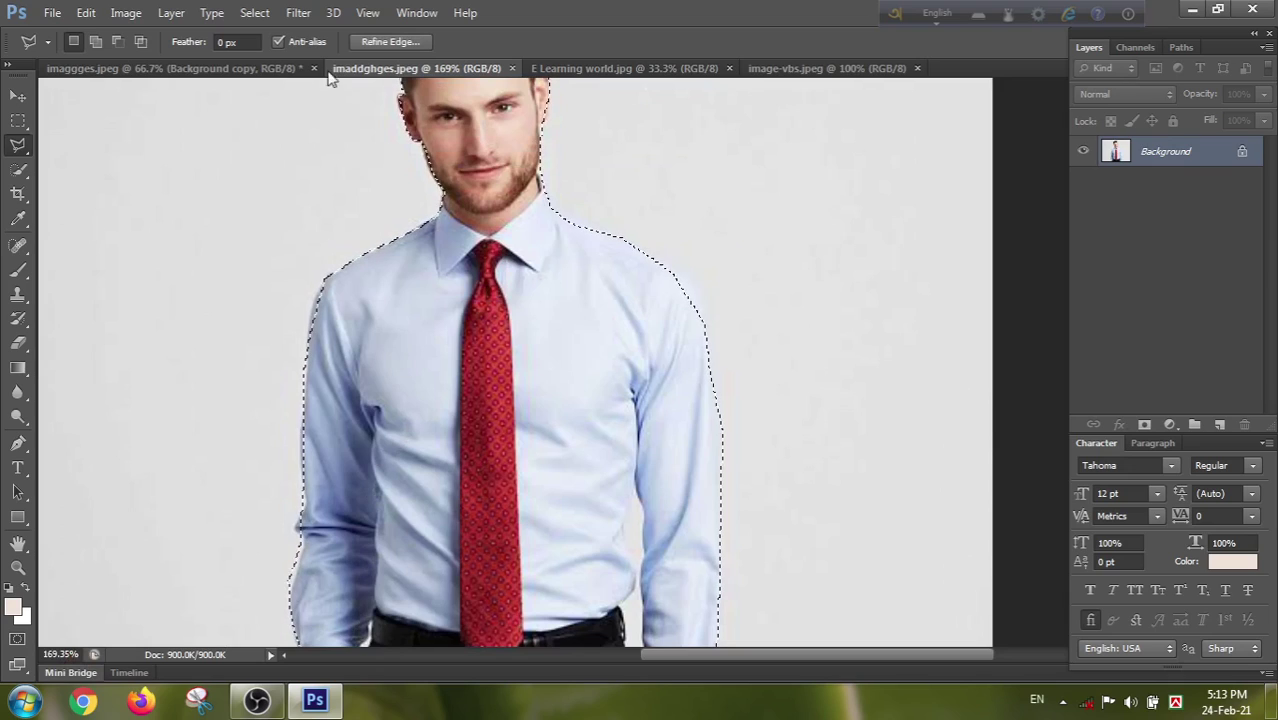
left_click(222, 42)
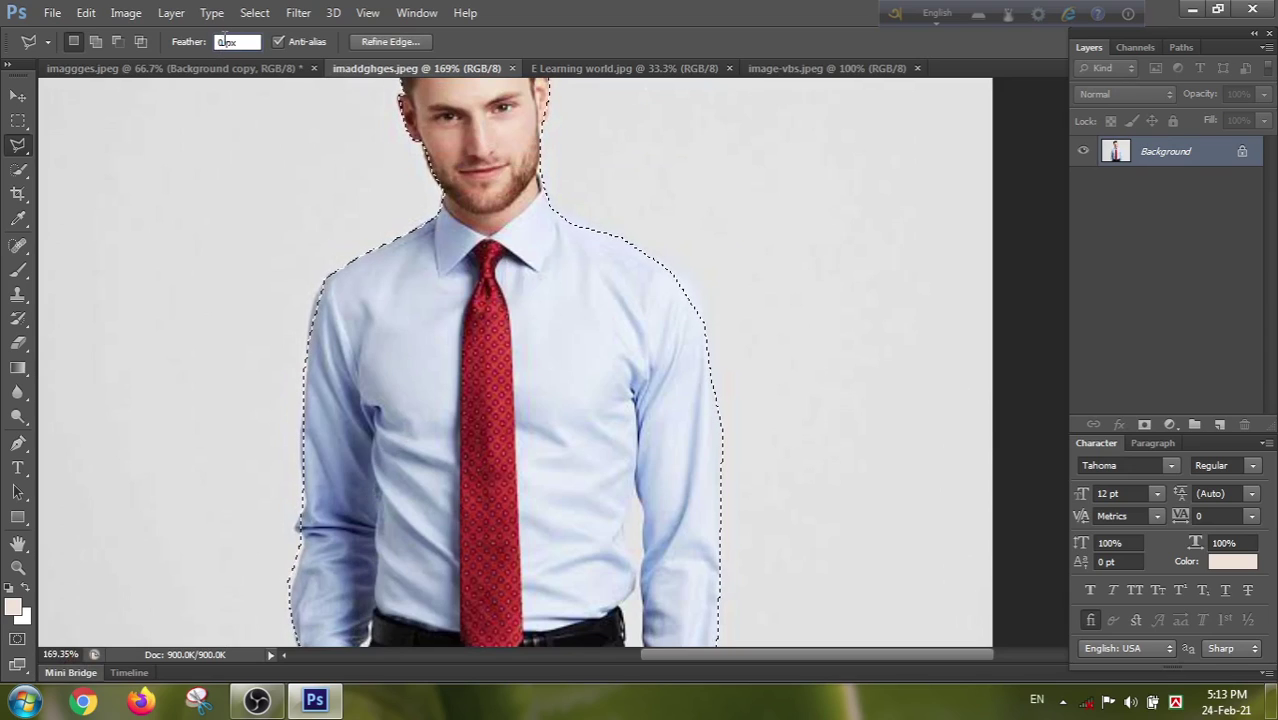
key("BackSpace")
key("BackSpace")
type("10")
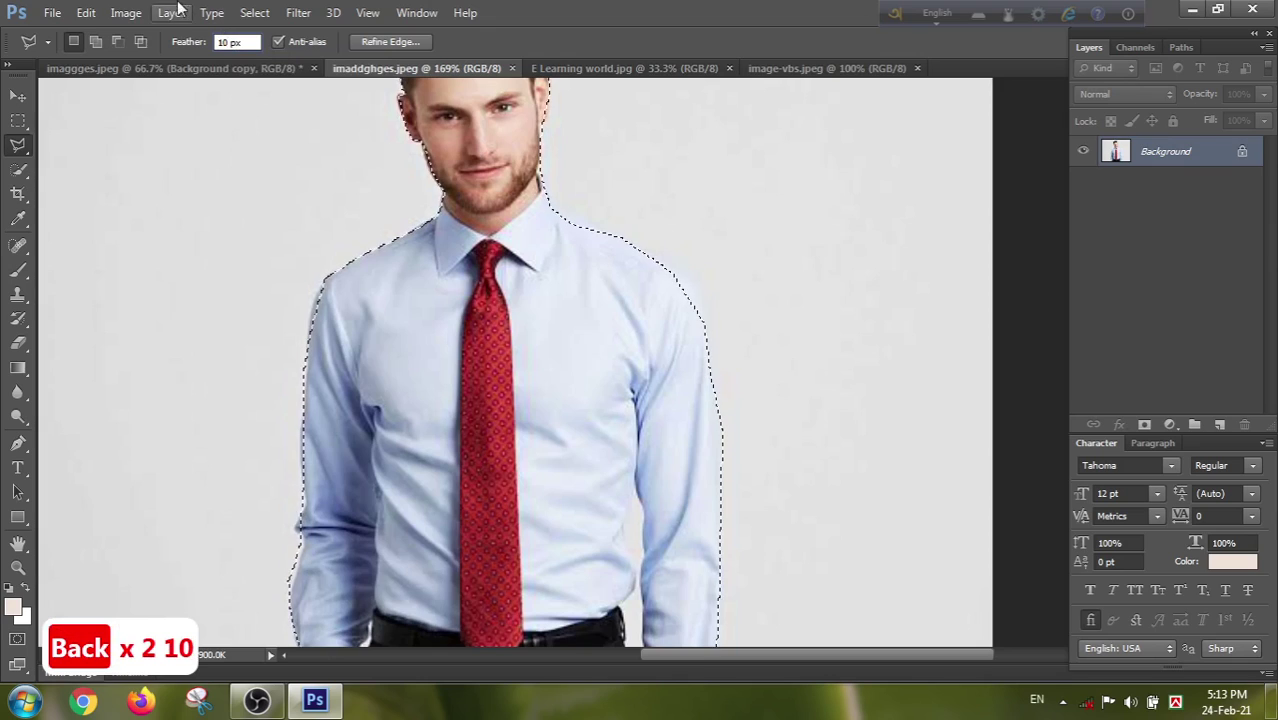
key("Return")
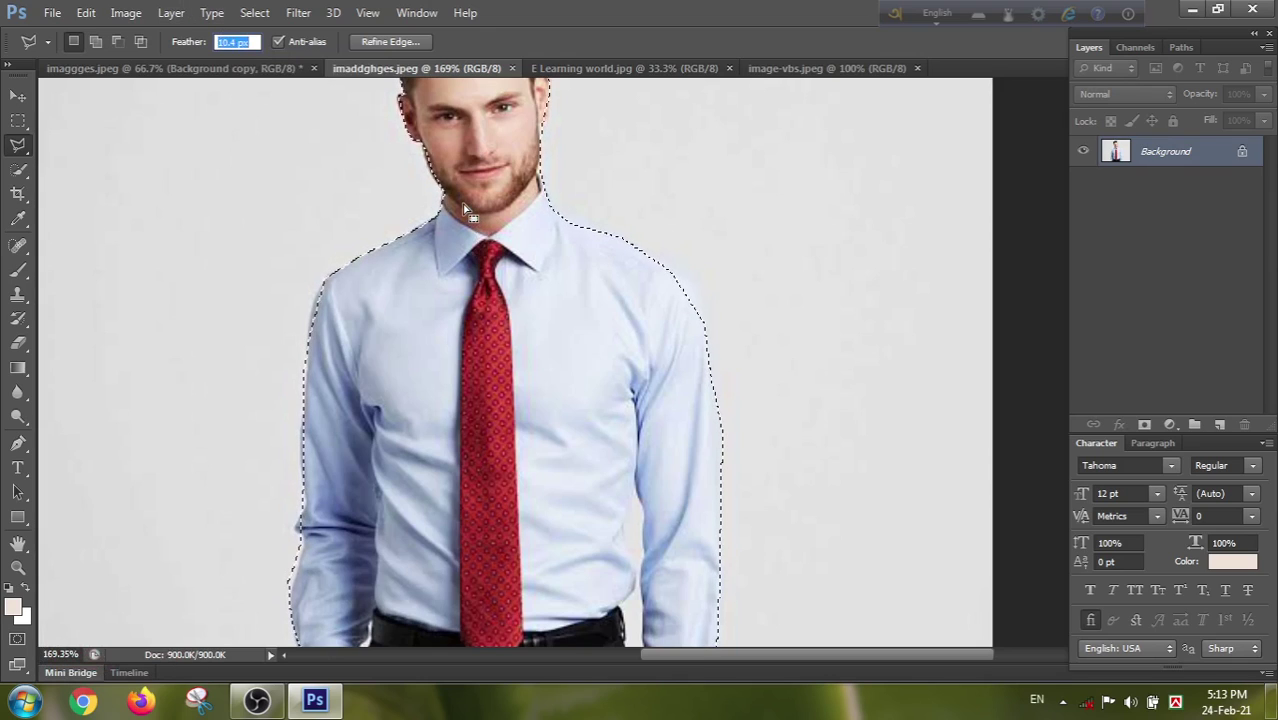
- Output the selected man to a new layer through Refine Edge
left_click(254, 13)
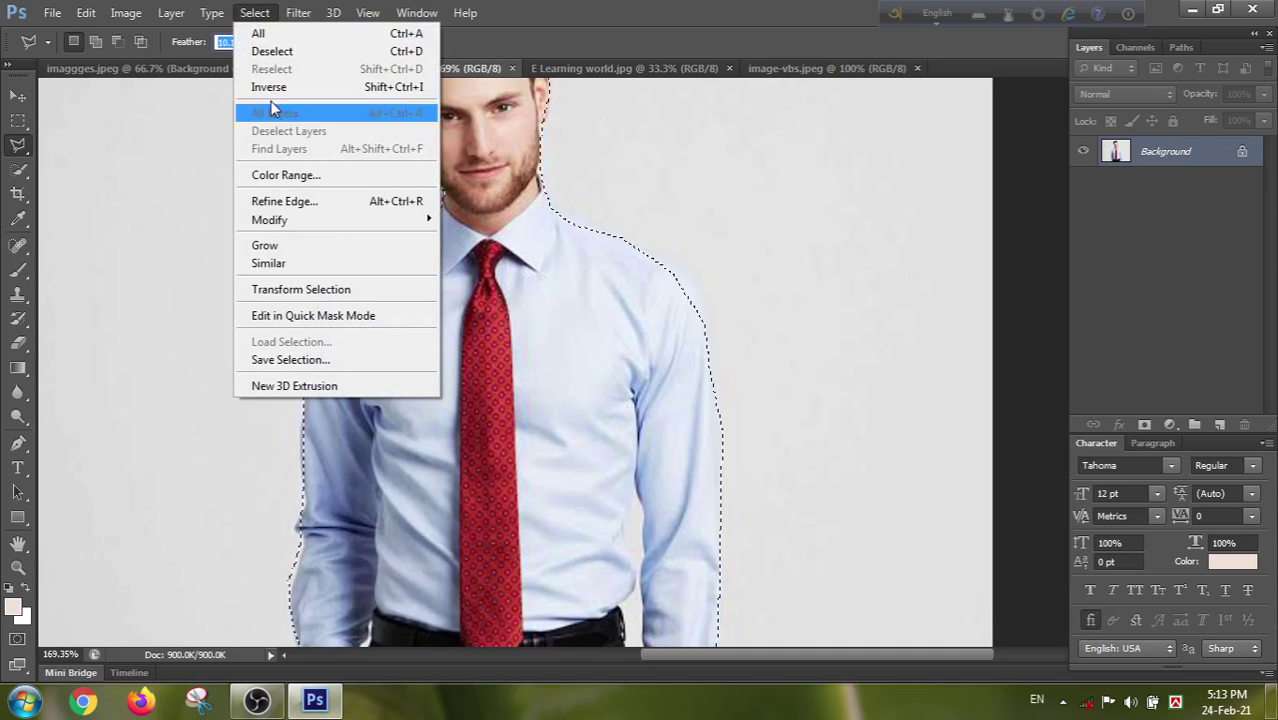
left_click(272, 204)
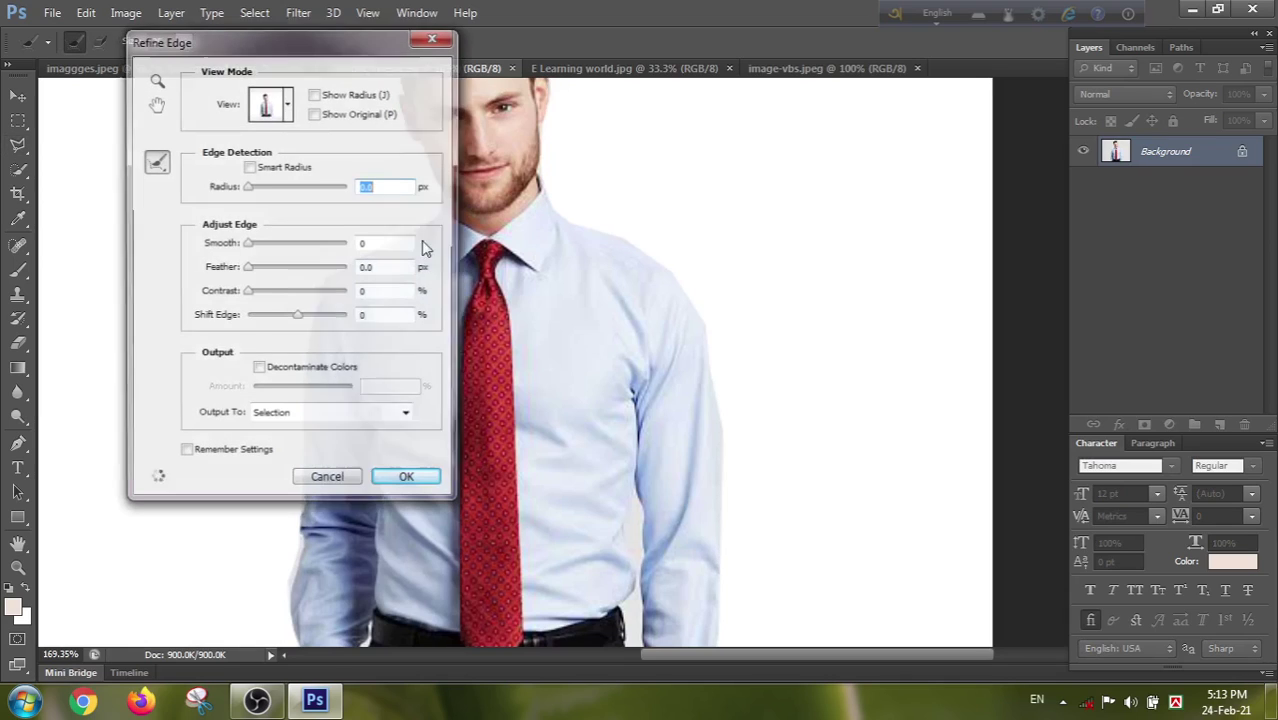
left_click(252, 418)
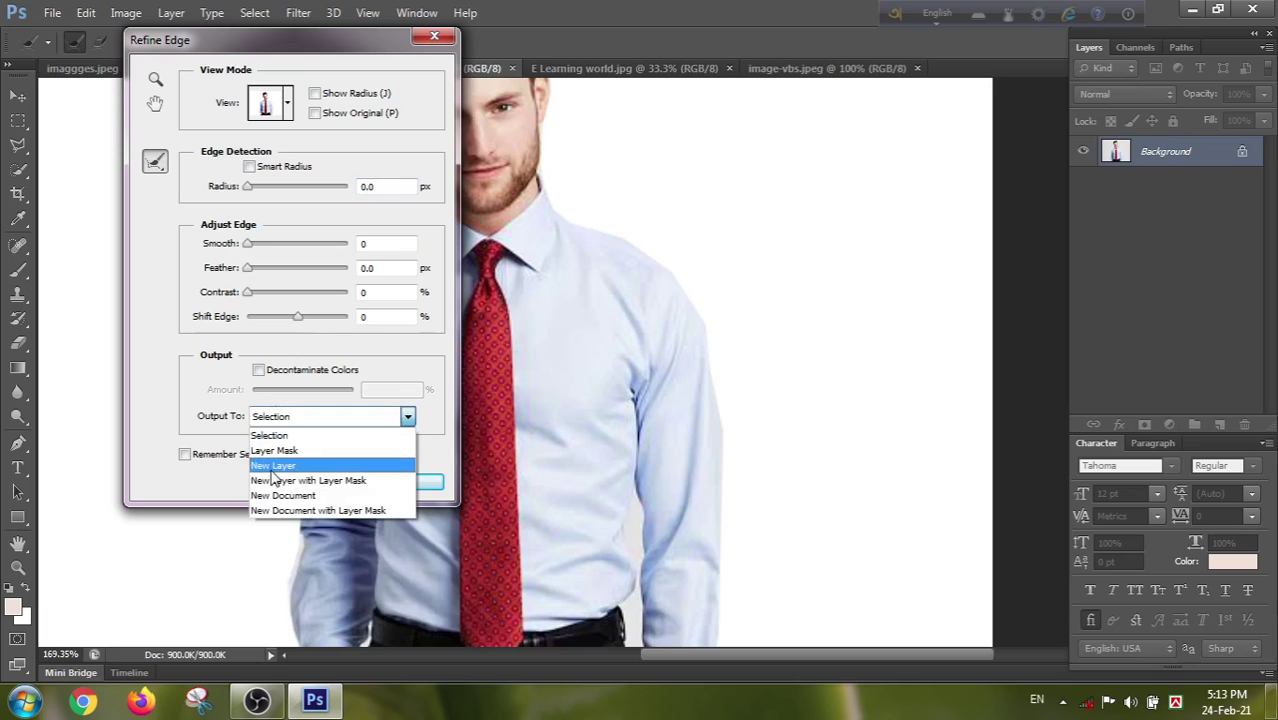
left_click(273, 465)
left_click(407, 483)
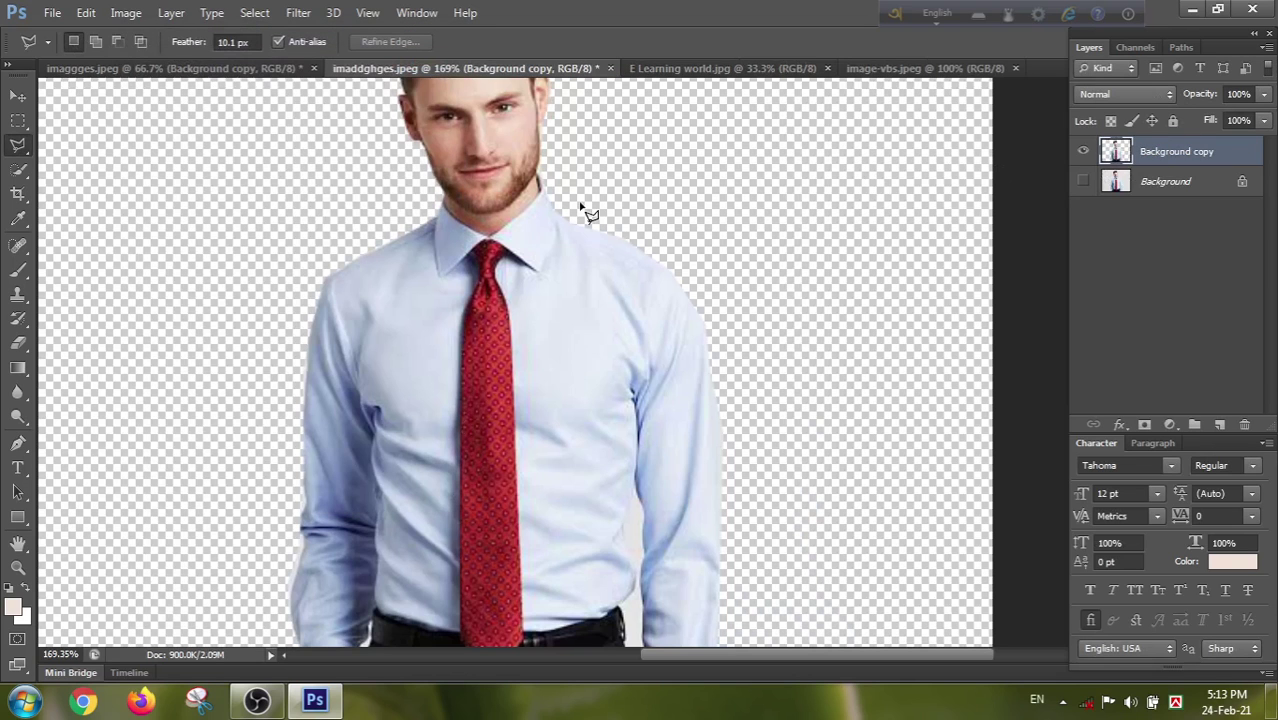
- Move the man's cutout slightly to the left with the Move tool
key("ctrl+space")
left_click_drag(557, 218, 508, 228)
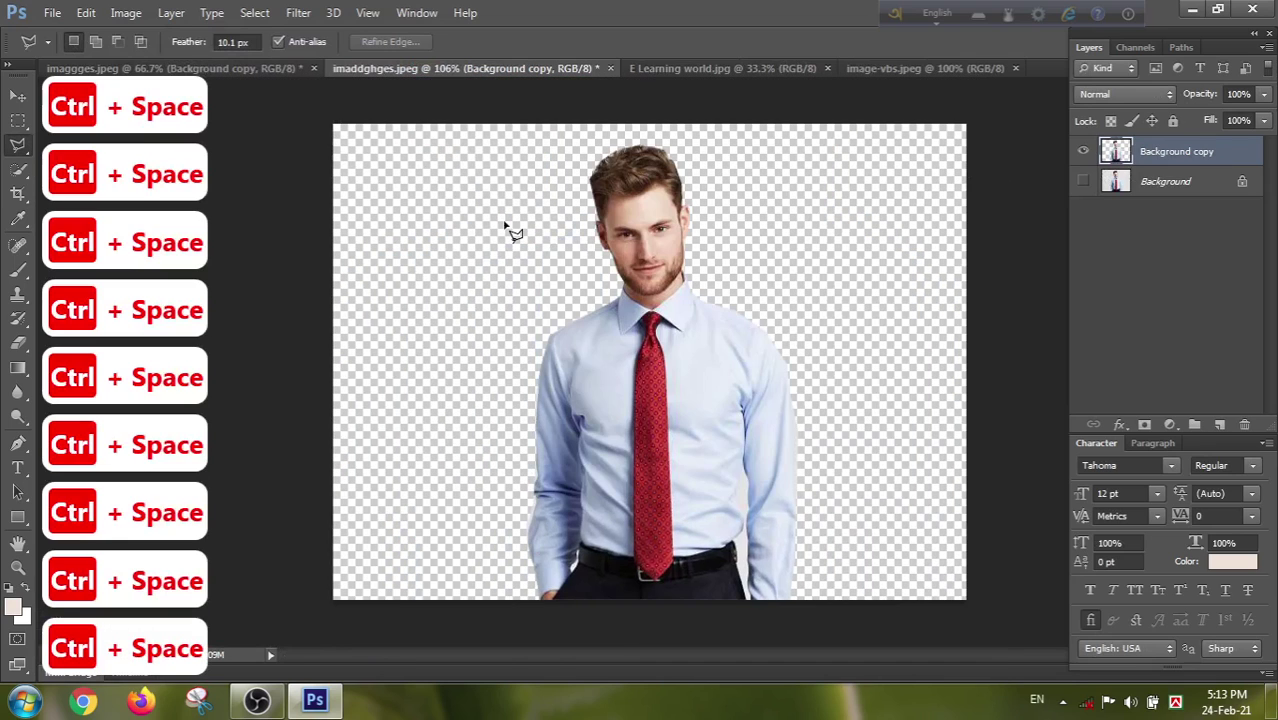
key("v")
left_click_drag(608, 271, 640, 325)
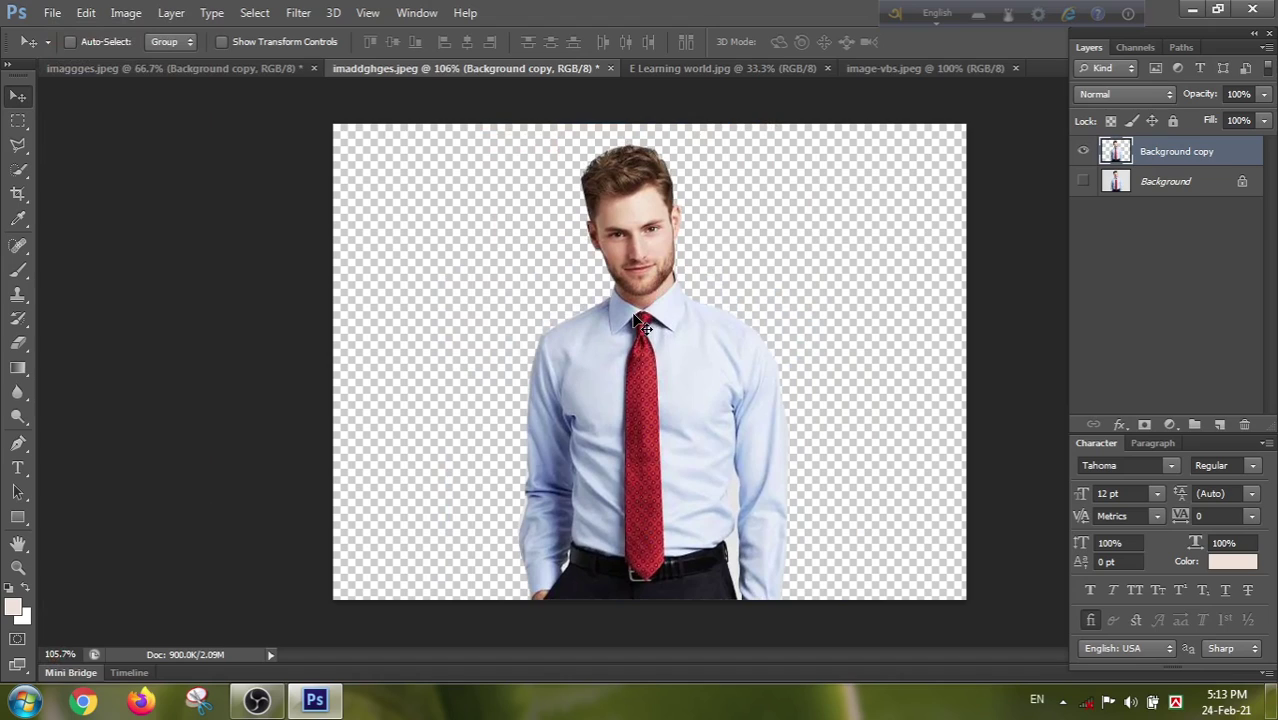
- Switch to the E Learning world.jpg image and enlarge its lettering
left_click(686, 70)
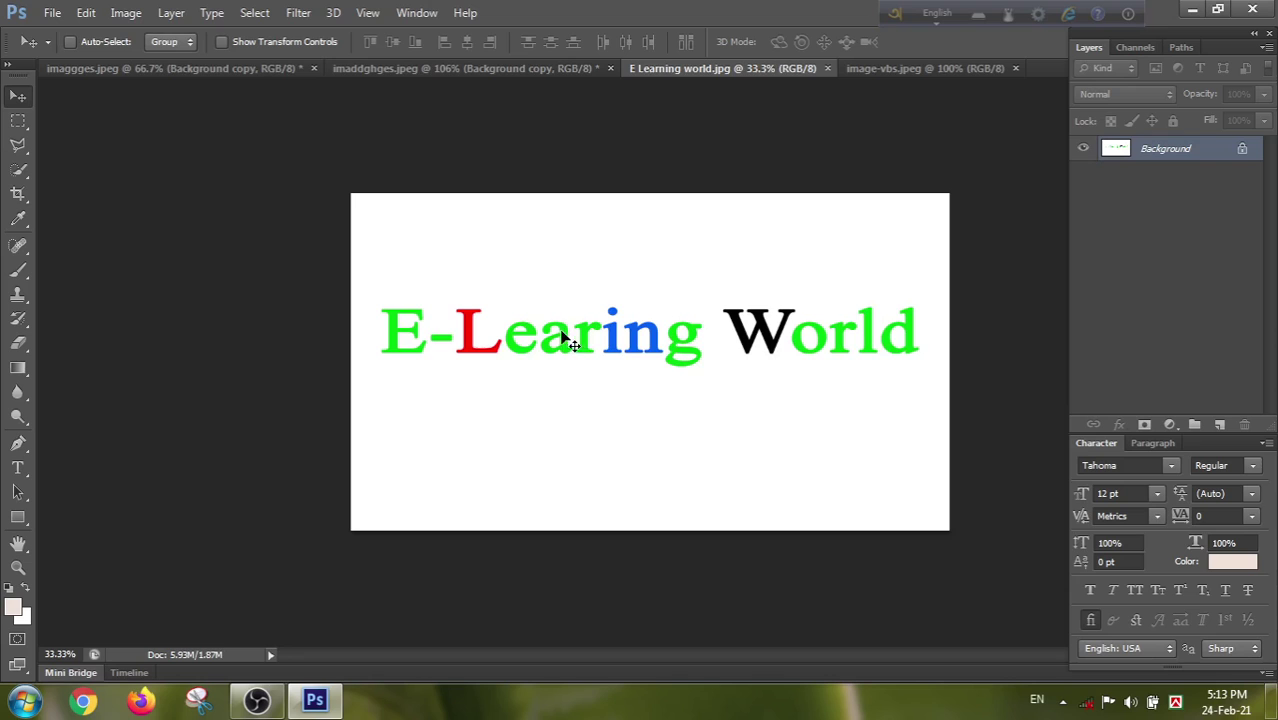
key("ctrl+space")
left_click_drag(536, 322, 578, 303)
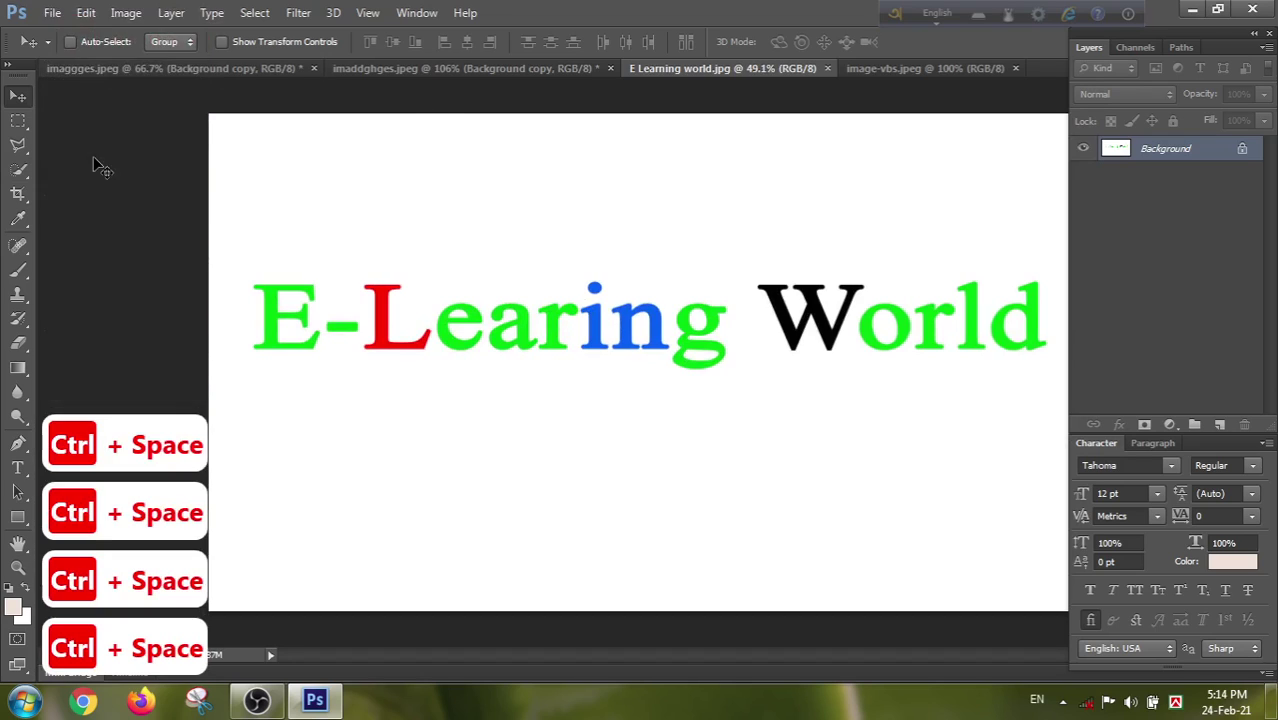
- Try to select the white background around the lettering with the Quick Selection tool, subtracting the black W from the selection
left_click(24, 175)
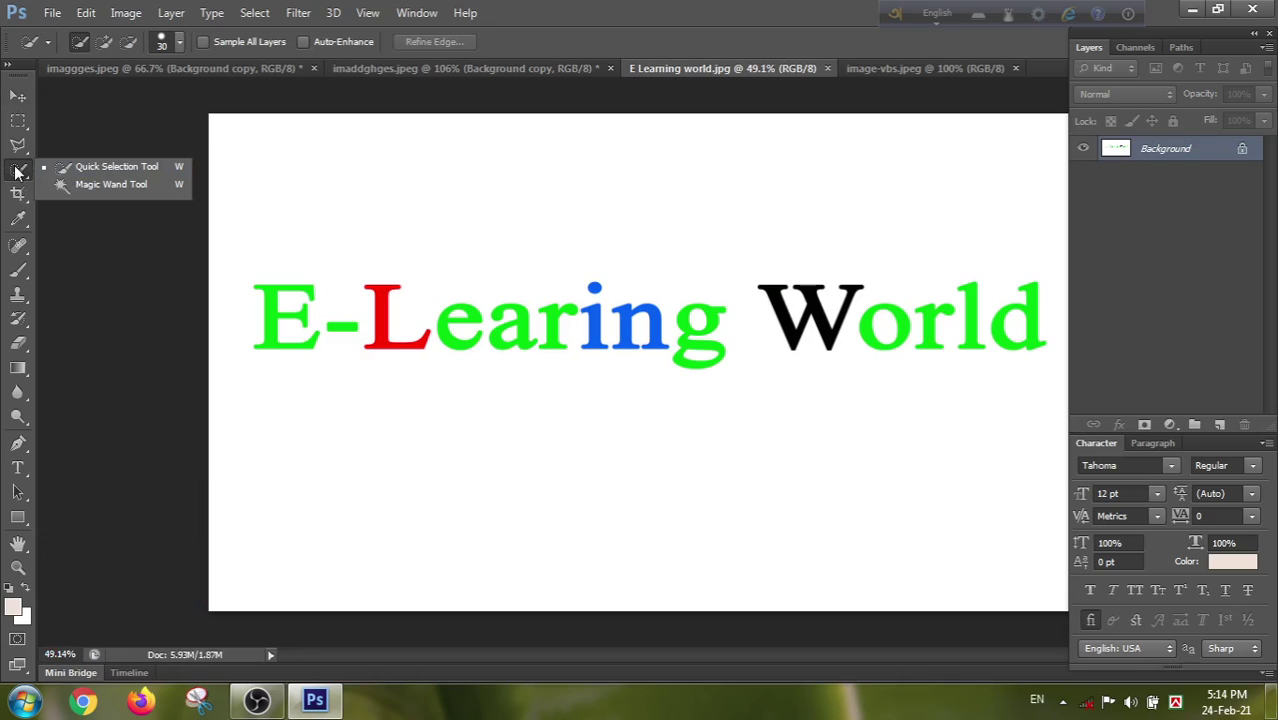
left_click(64, 166)
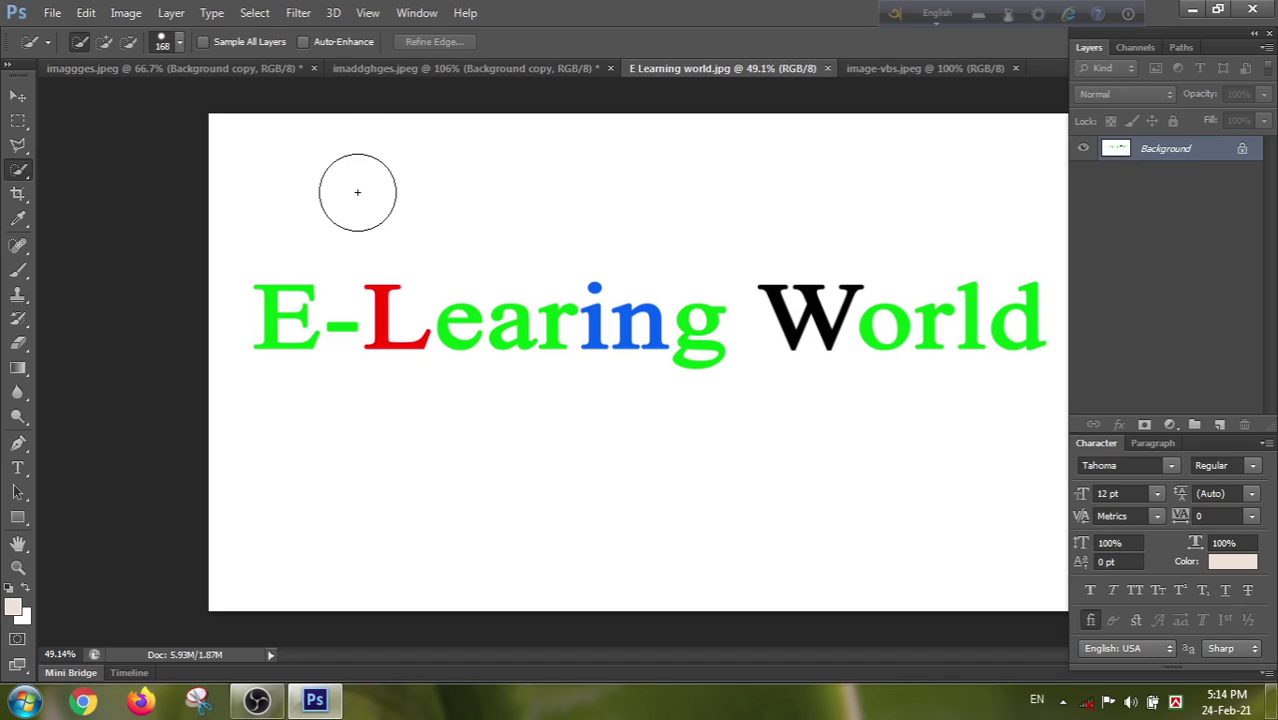
mouse_move(358, 199)
left_mouse_down()
mouse_move(964, 208)
mouse_move(1044, 237)
mouse_move(793, 263)
mouse_move(804, 442)
left_mouse_up()
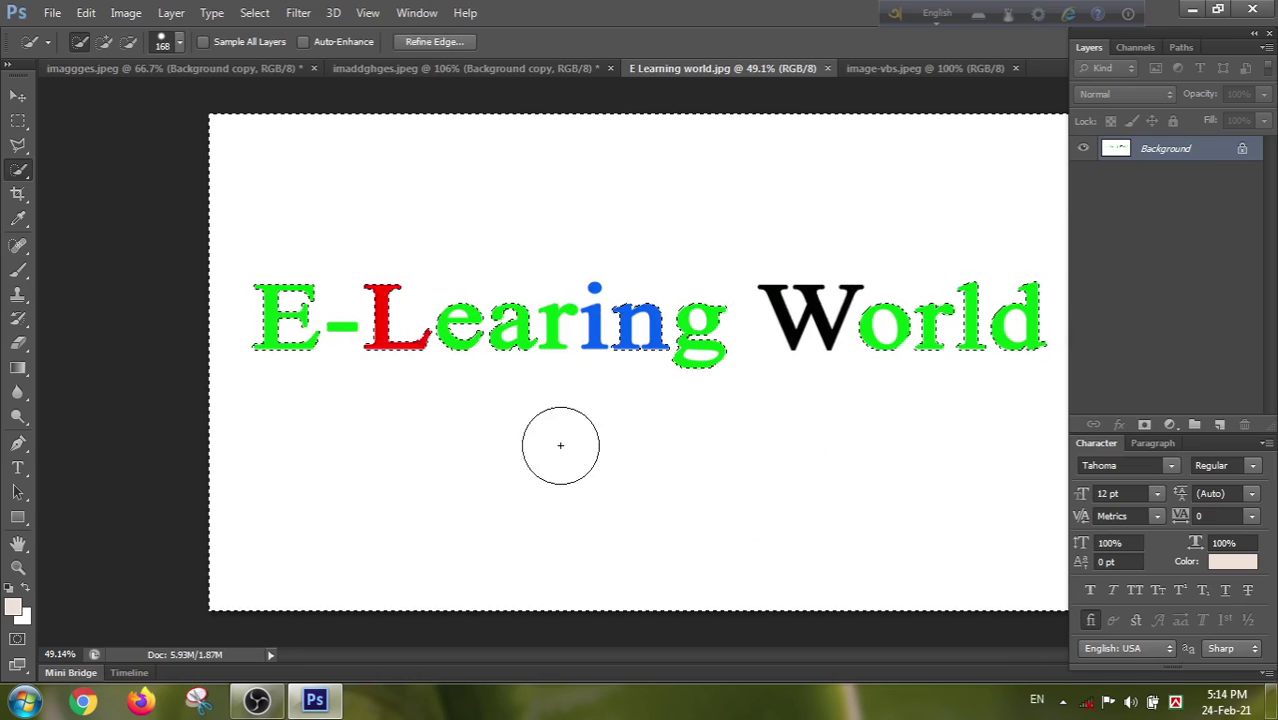
left_click_drag(354, 453, 639, 389)
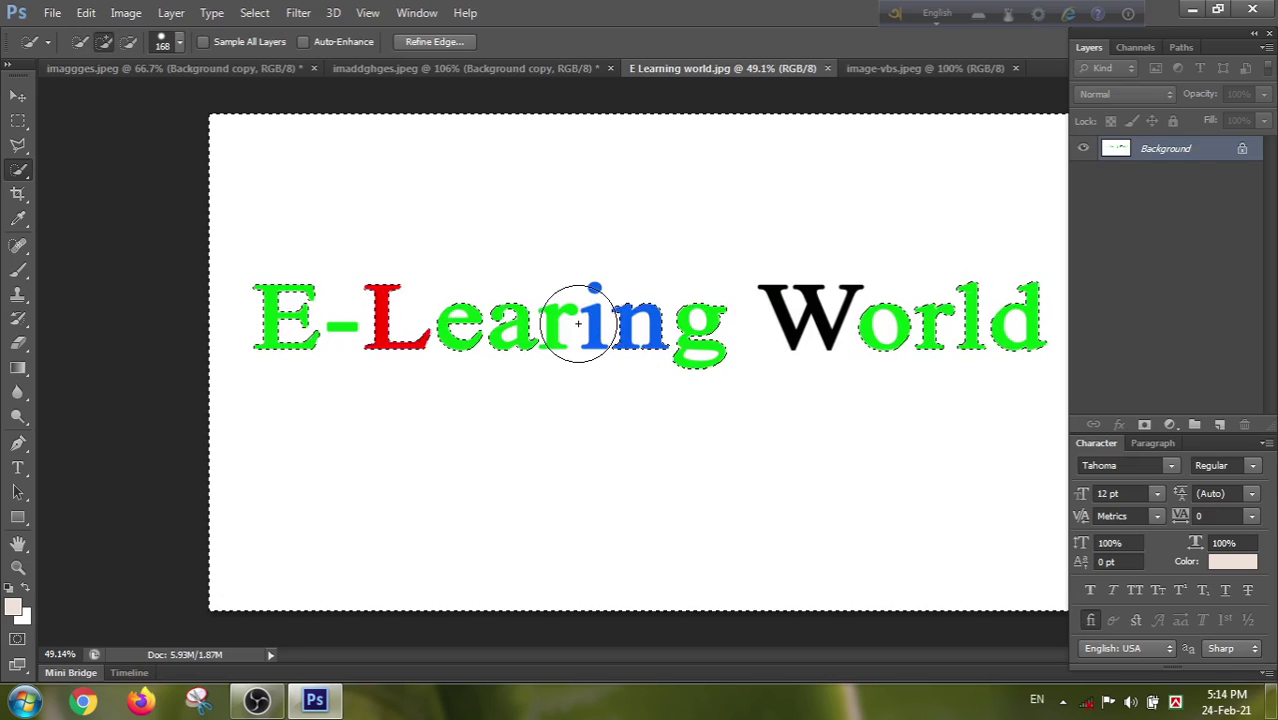
mouse_move(668, 352)
left_mouse_down()
mouse_move(619, 371)
mouse_move(585, 363)
mouse_move(558, 394)
left_mouse_up()
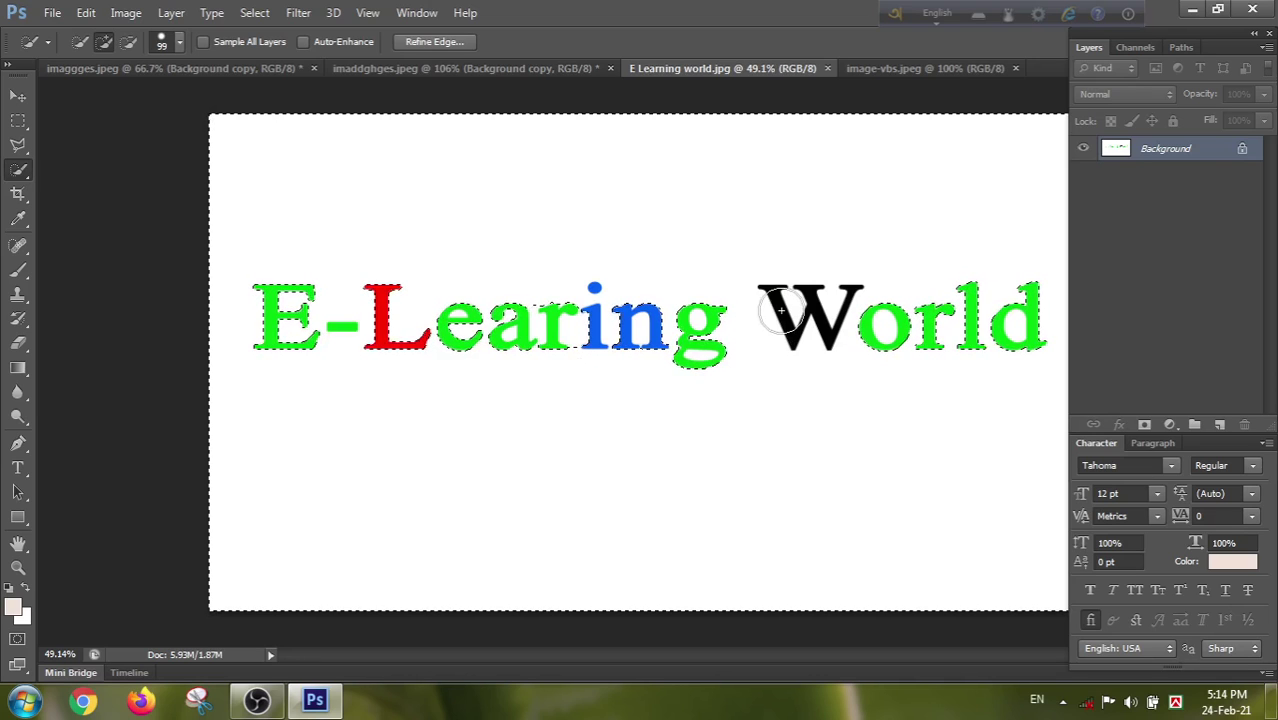
key("alt")
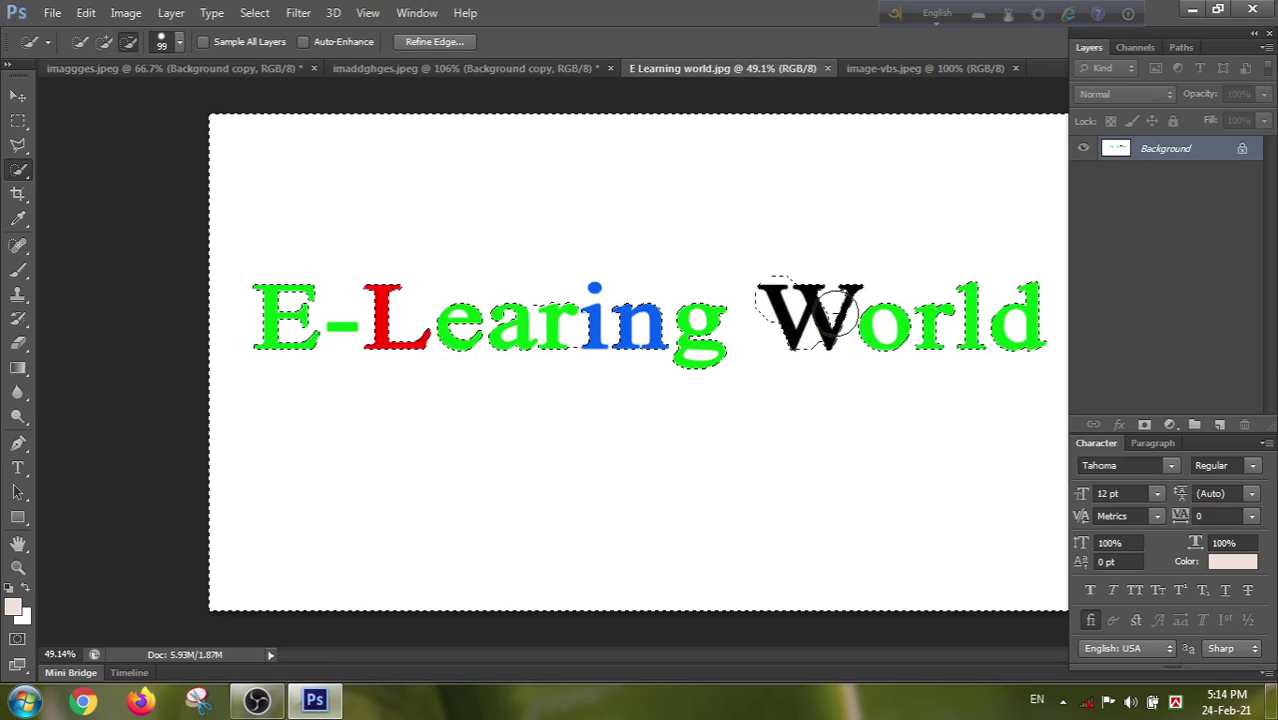
left_click_drag(842, 291, 811, 305)
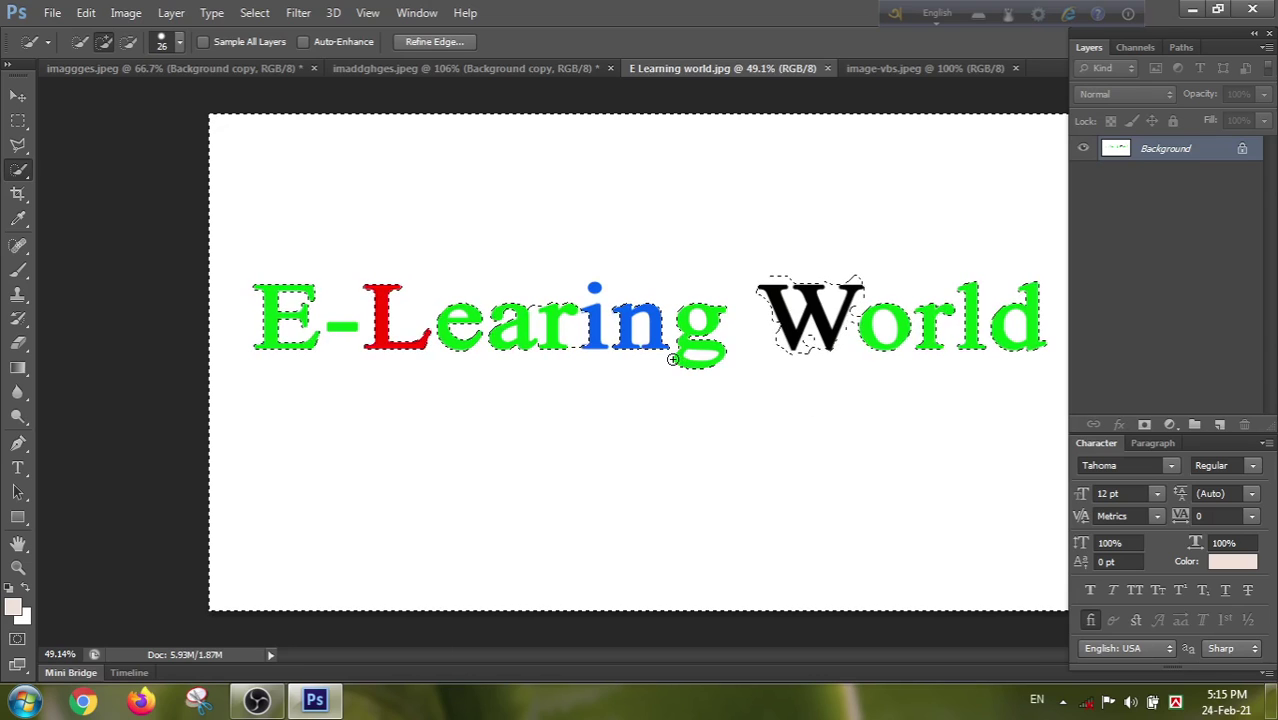
- Replace the selection with a Magic Wand selection of the white background at tolerance 32, and invert it to the lettering
right_click(33, 164)
left_click(66, 185)
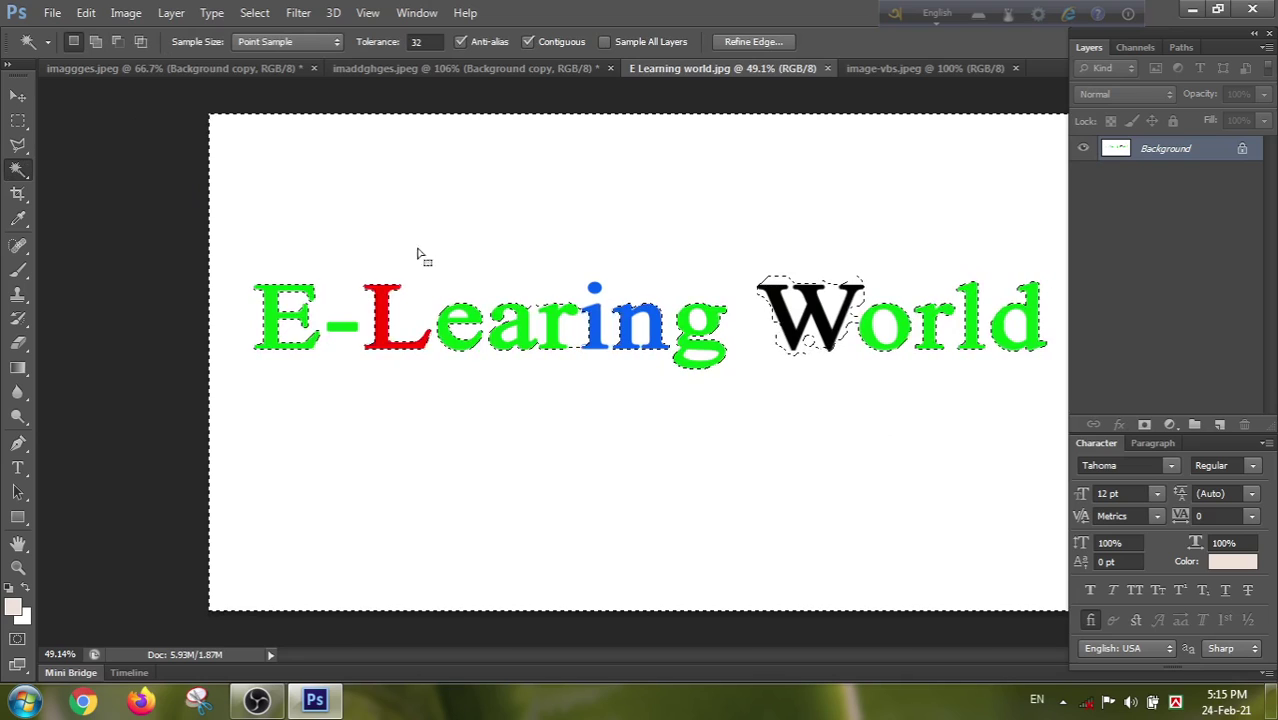
key("ctrl+d")
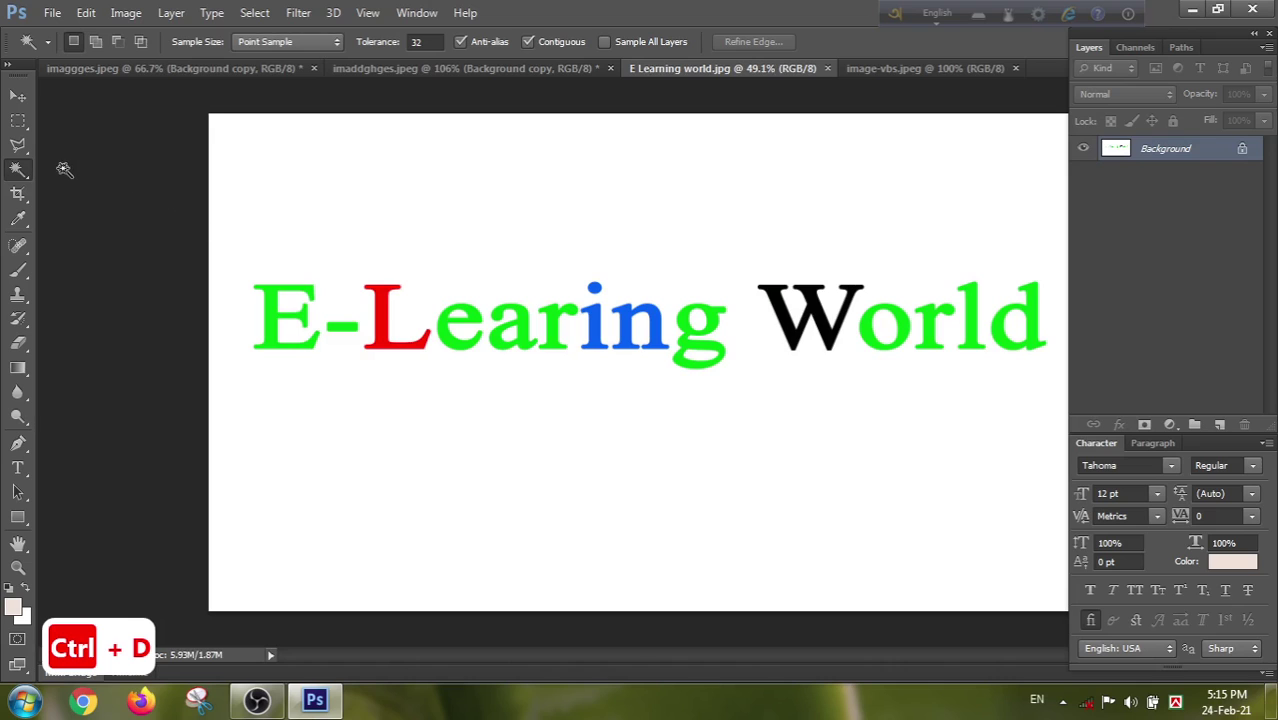
left_click(415, 209)
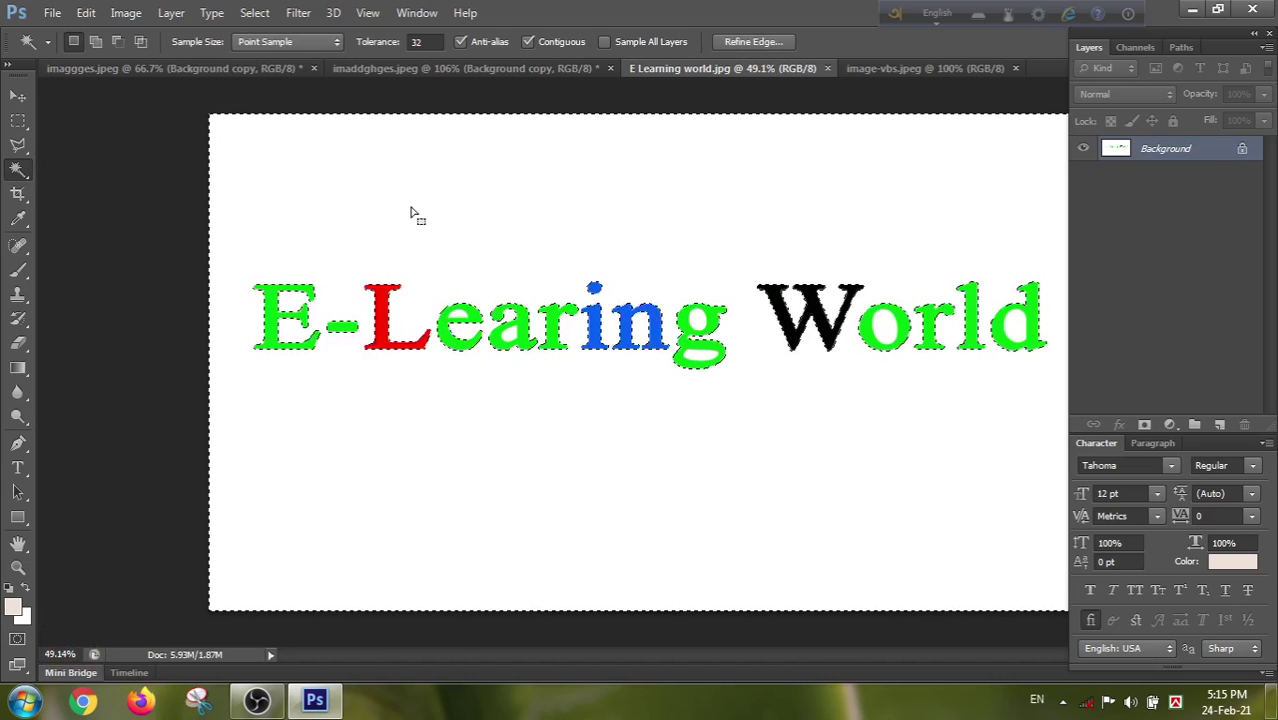
key("ctrl+d")
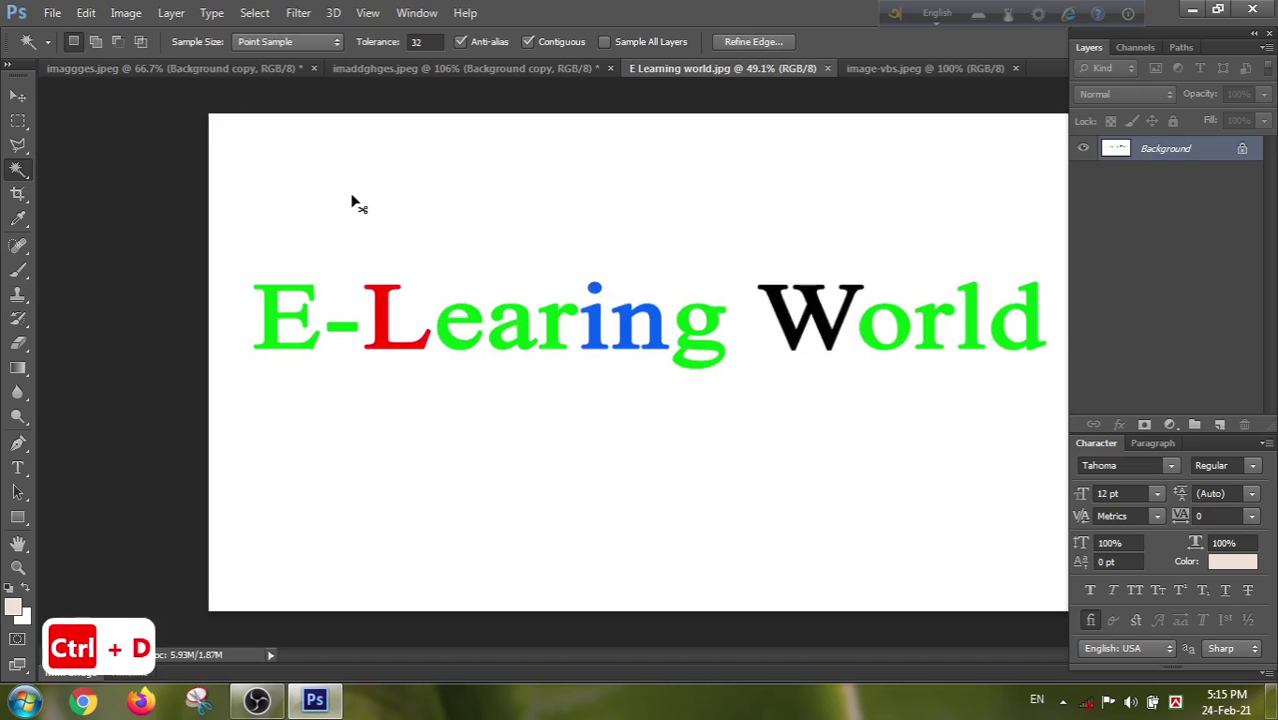
right_click(34, 172)
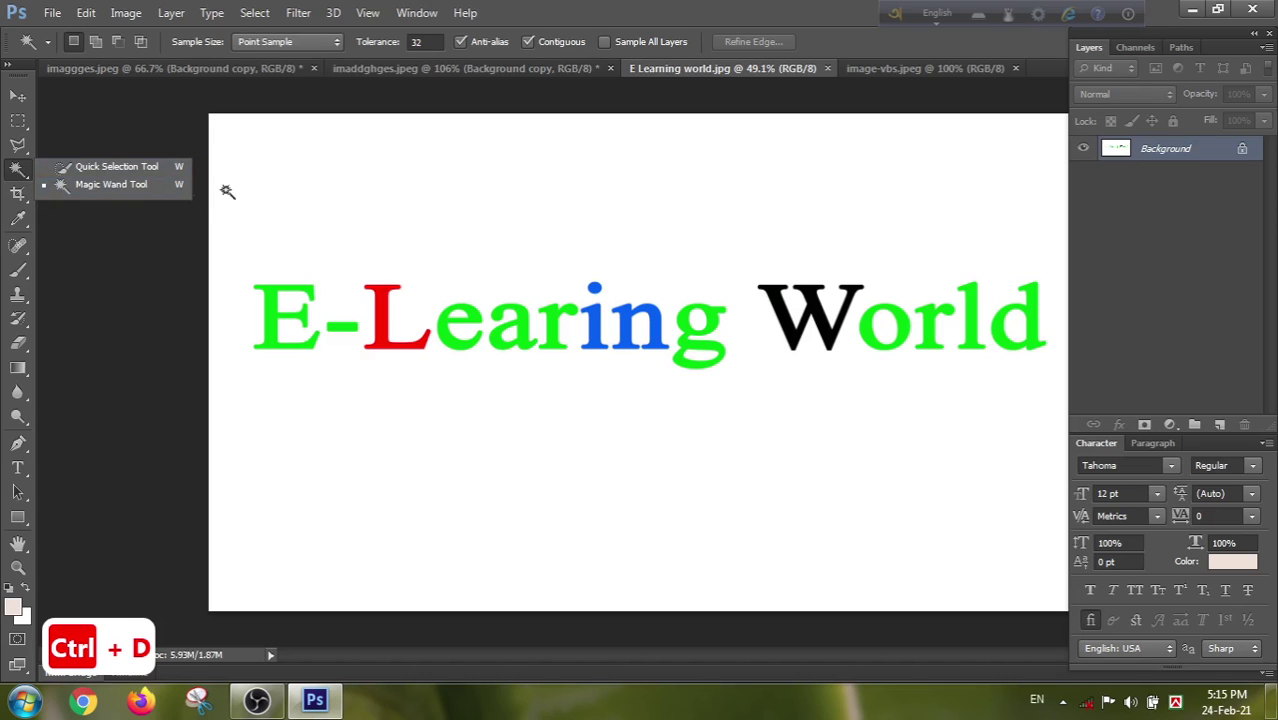
left_click(361, 198)
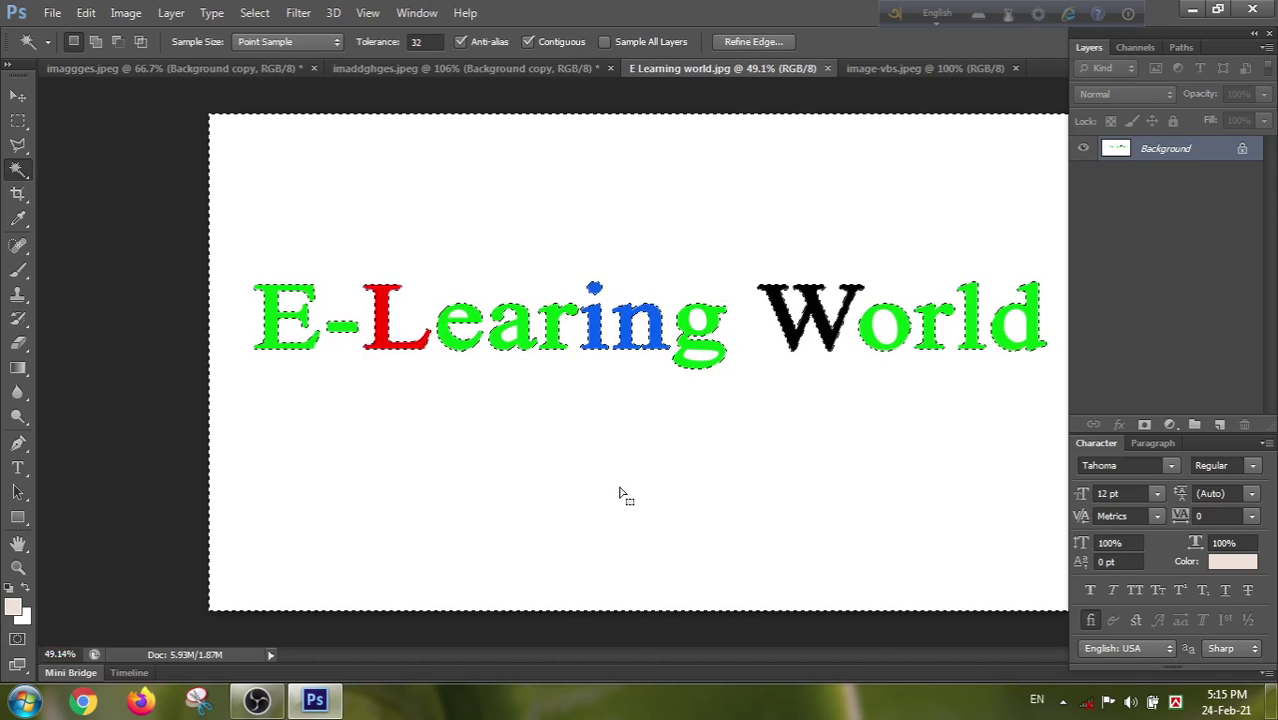
left_click(257, 13)
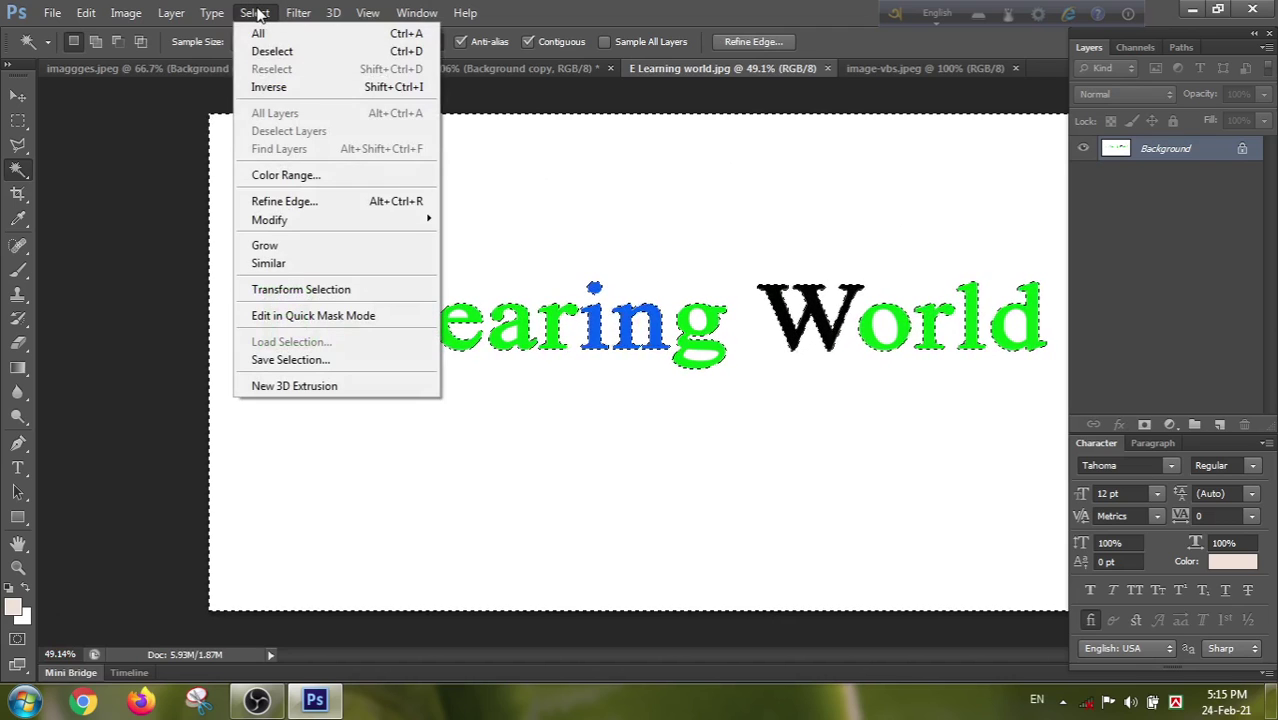
left_click(283, 90)
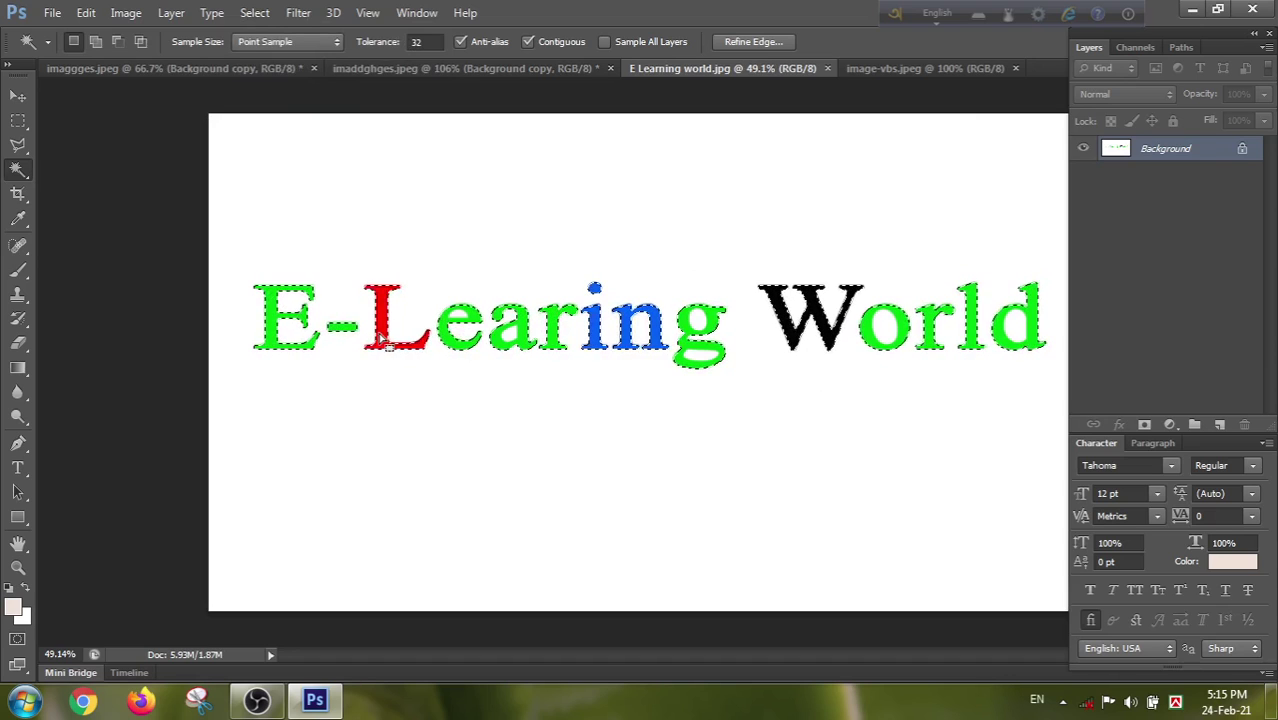
- Output the selected lettering to a new layer through Refine Edge and move it slightly left and down
left_click(254, 12)
left_click(272, 203)
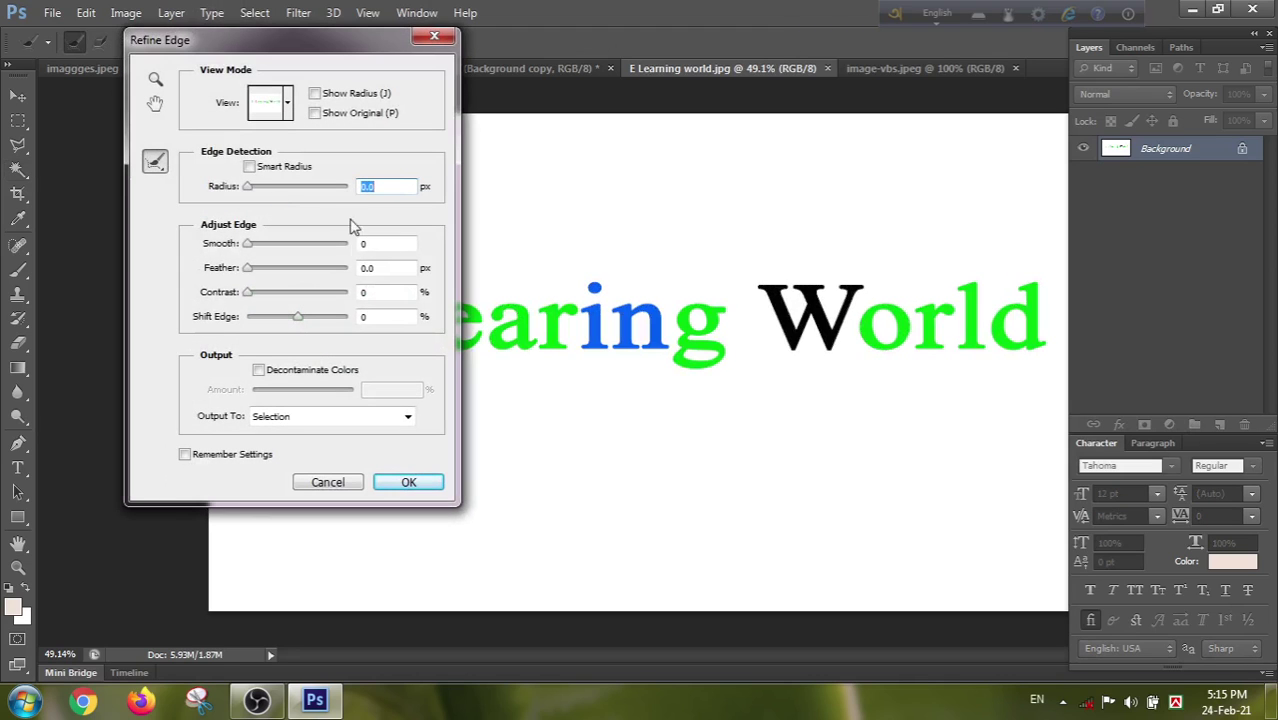
left_click(332, 420)
left_click(300, 466)
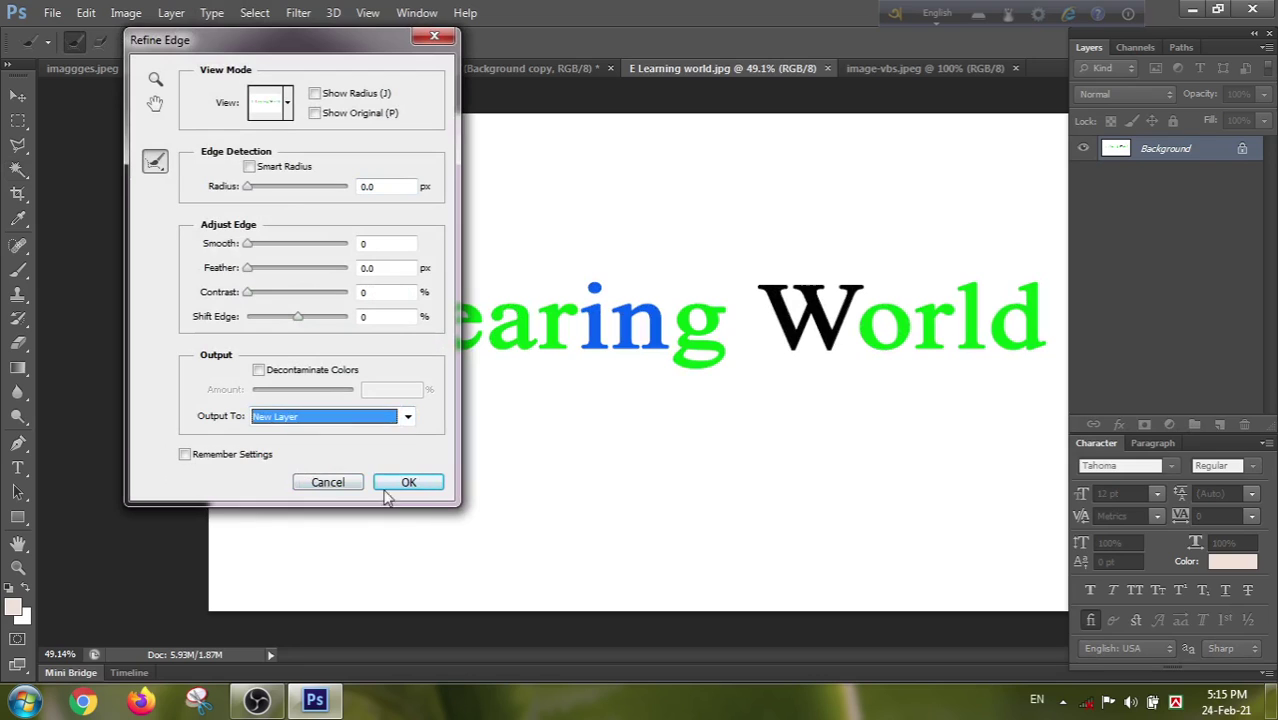
left_click(430, 483)
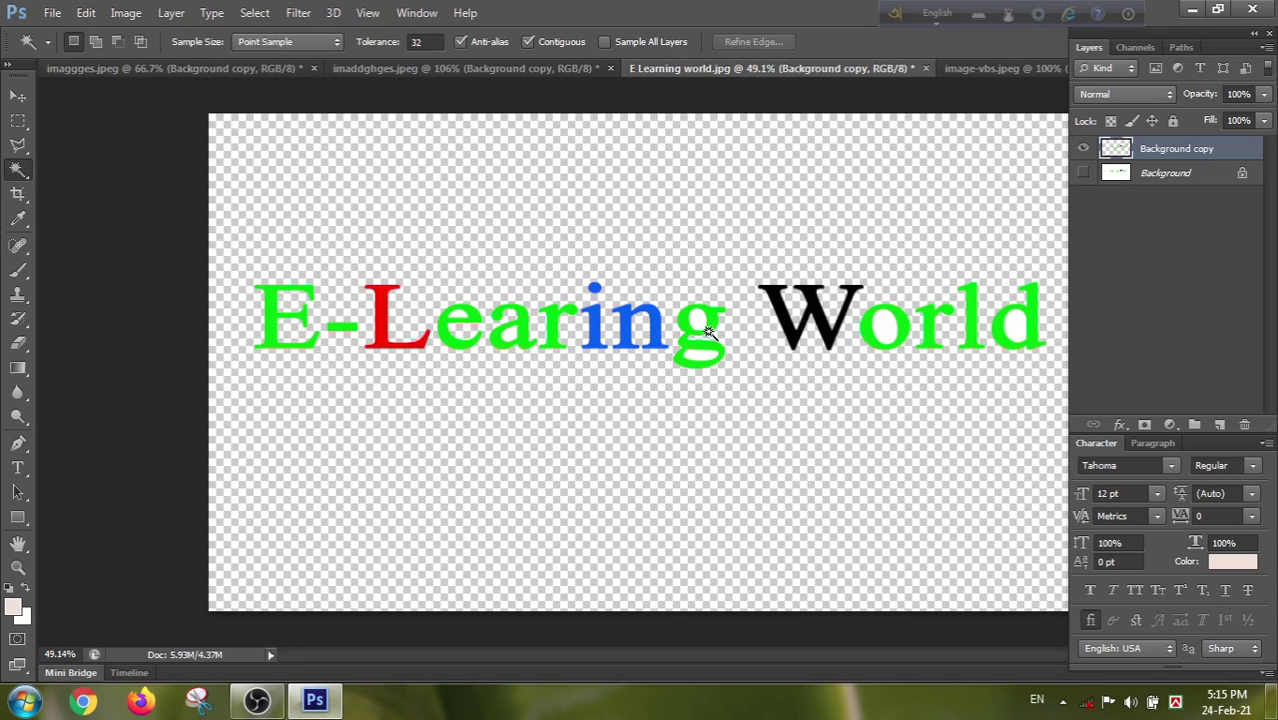
key("v")
left_click_drag(705, 337, 663, 350)
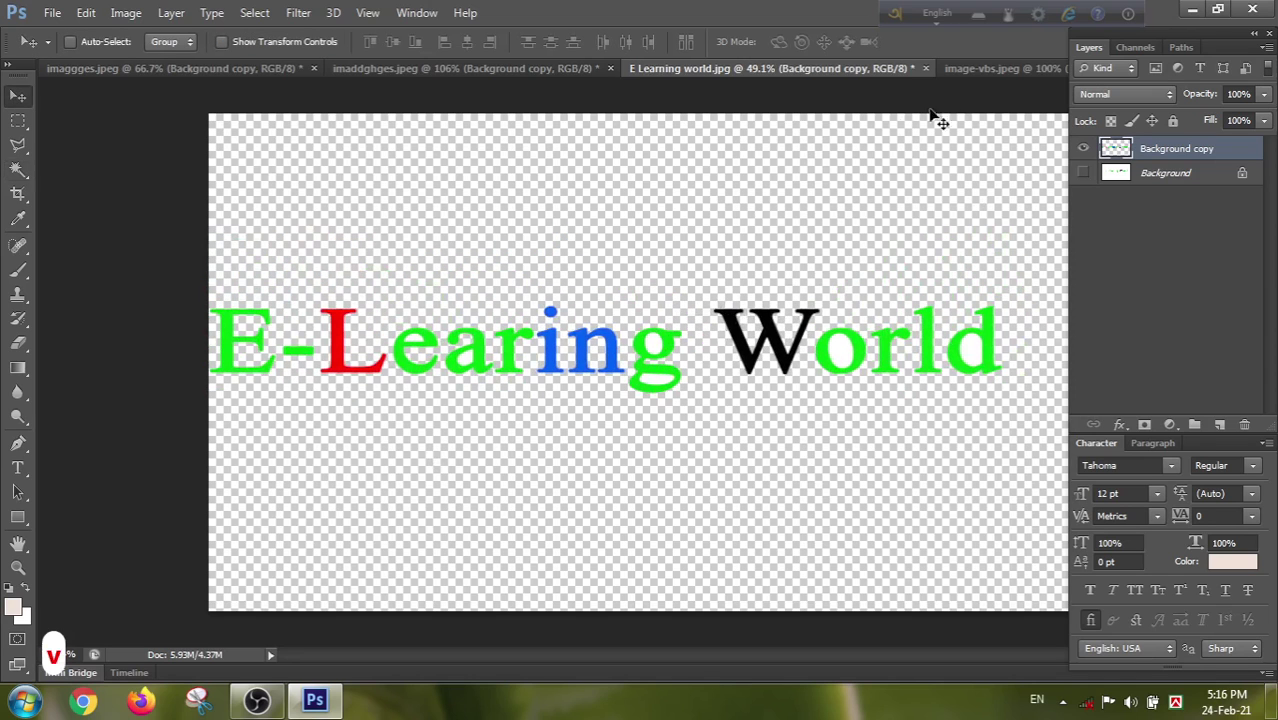
- In image-vbs.jpeg, trace around the man in the suit with the Magnetic Lasso and close the selection along the lower edge
left_click(996, 69)
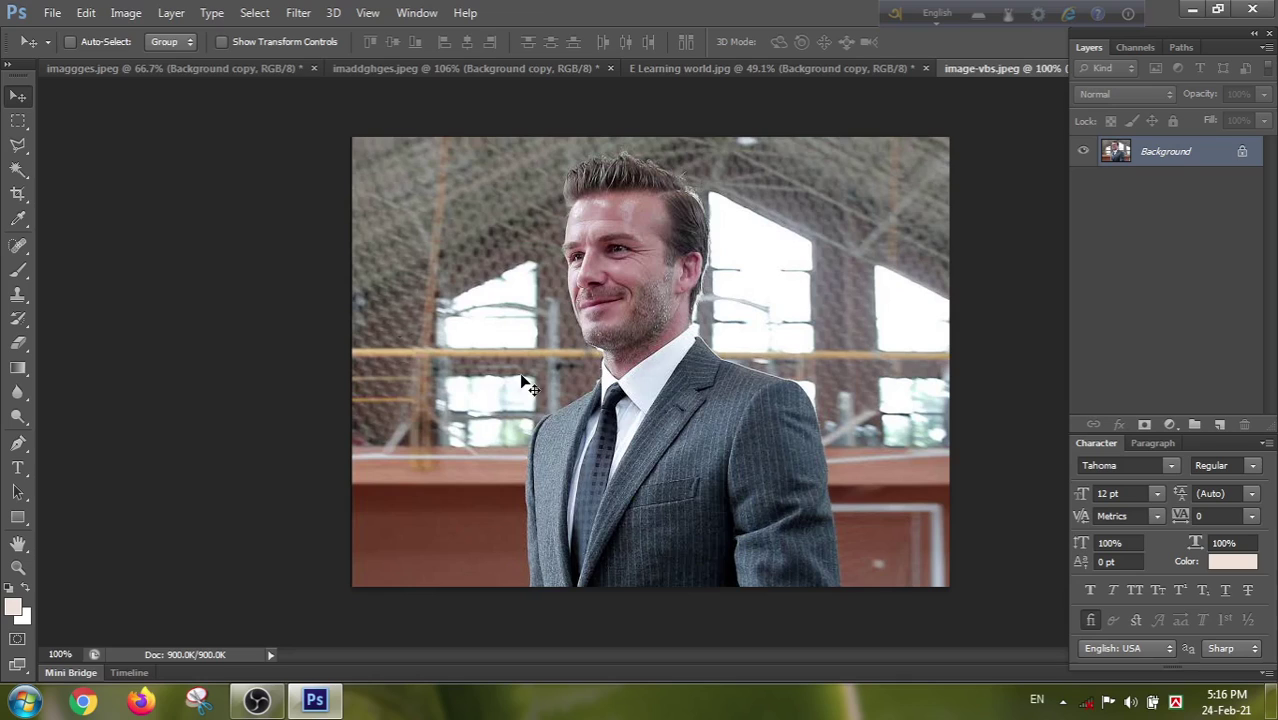
left_click(20, 147)
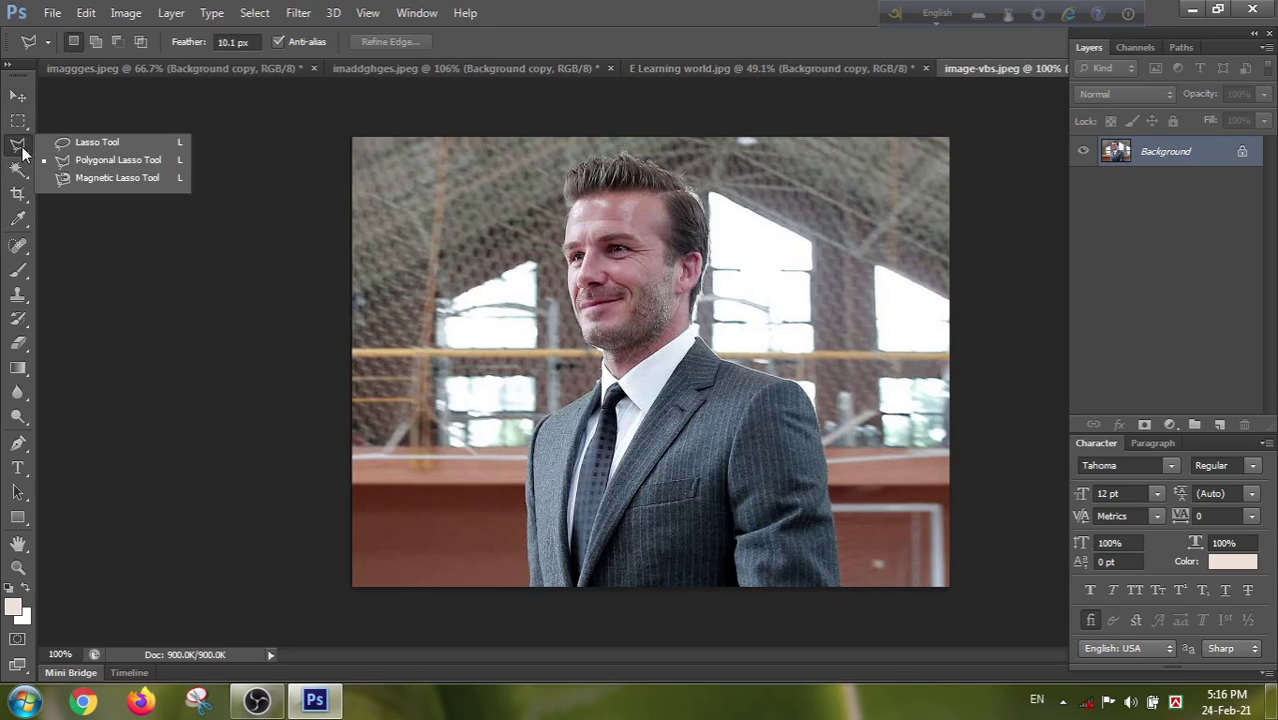
left_click(85, 177)
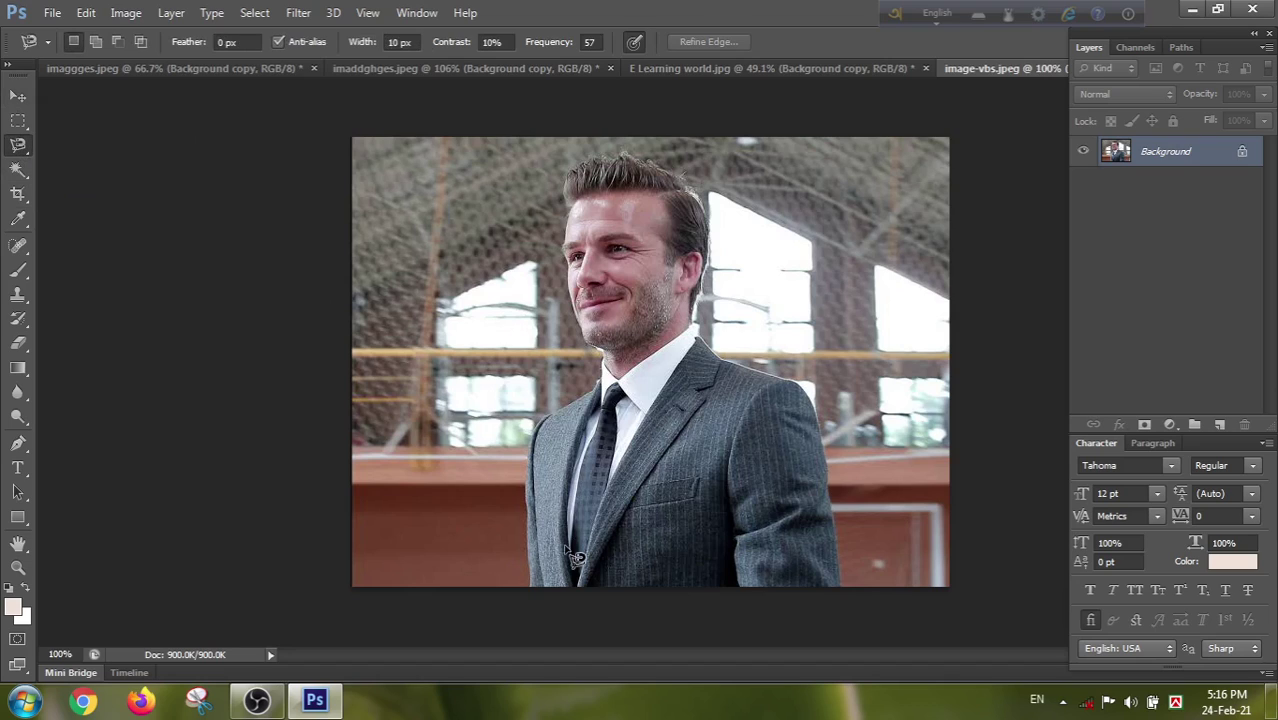
left_click(531, 587)
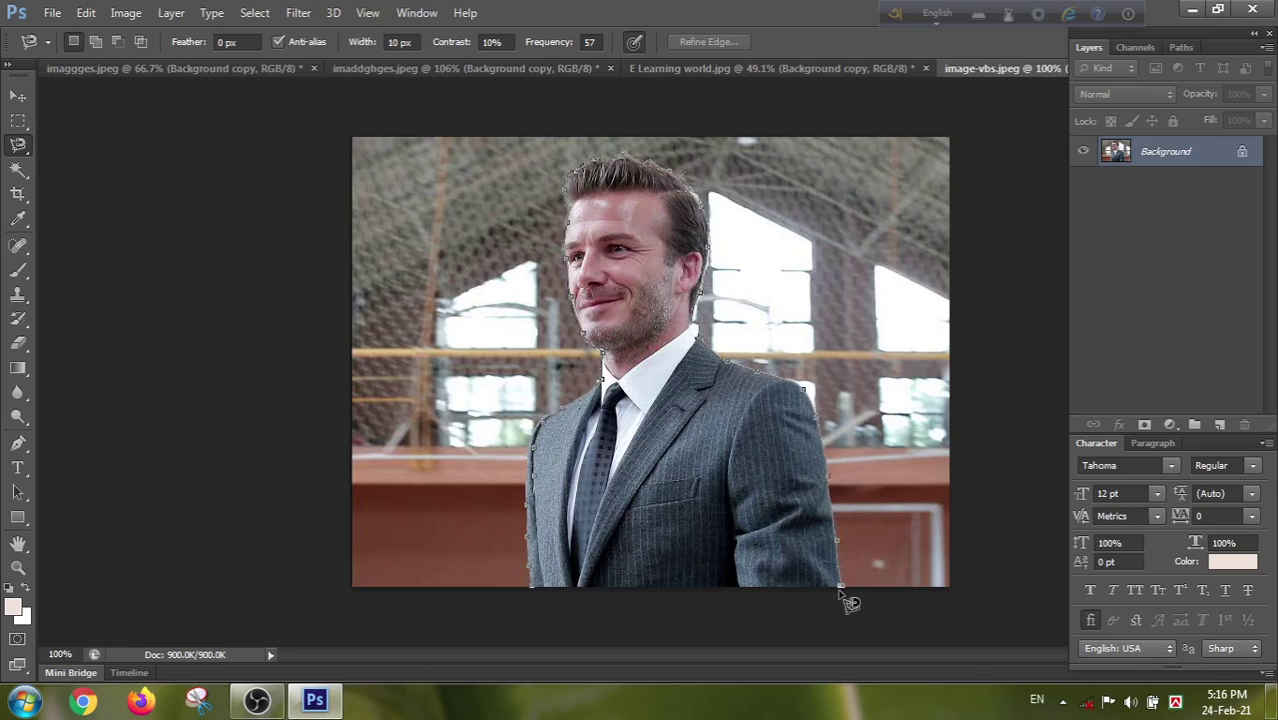
double_click(841, 594)
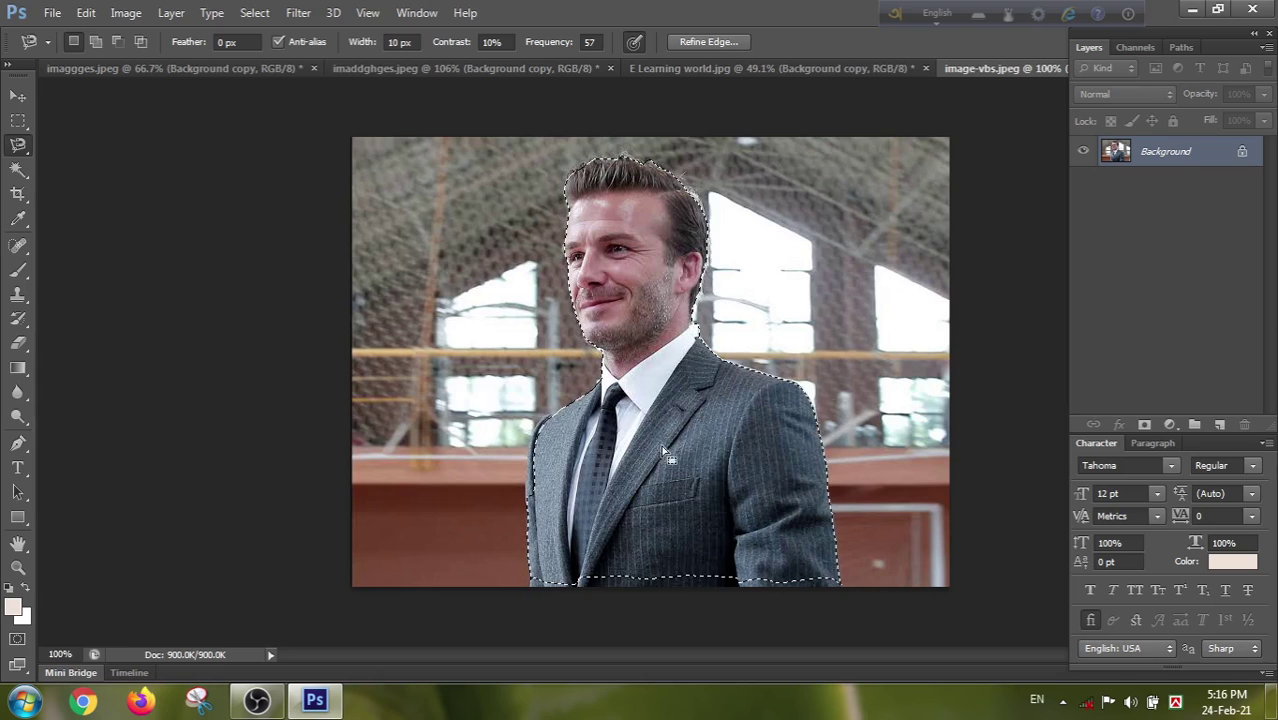
- Output the selected man to a new layer through Refine Edge and move the cutout up and to the left
left_click(252, 12)
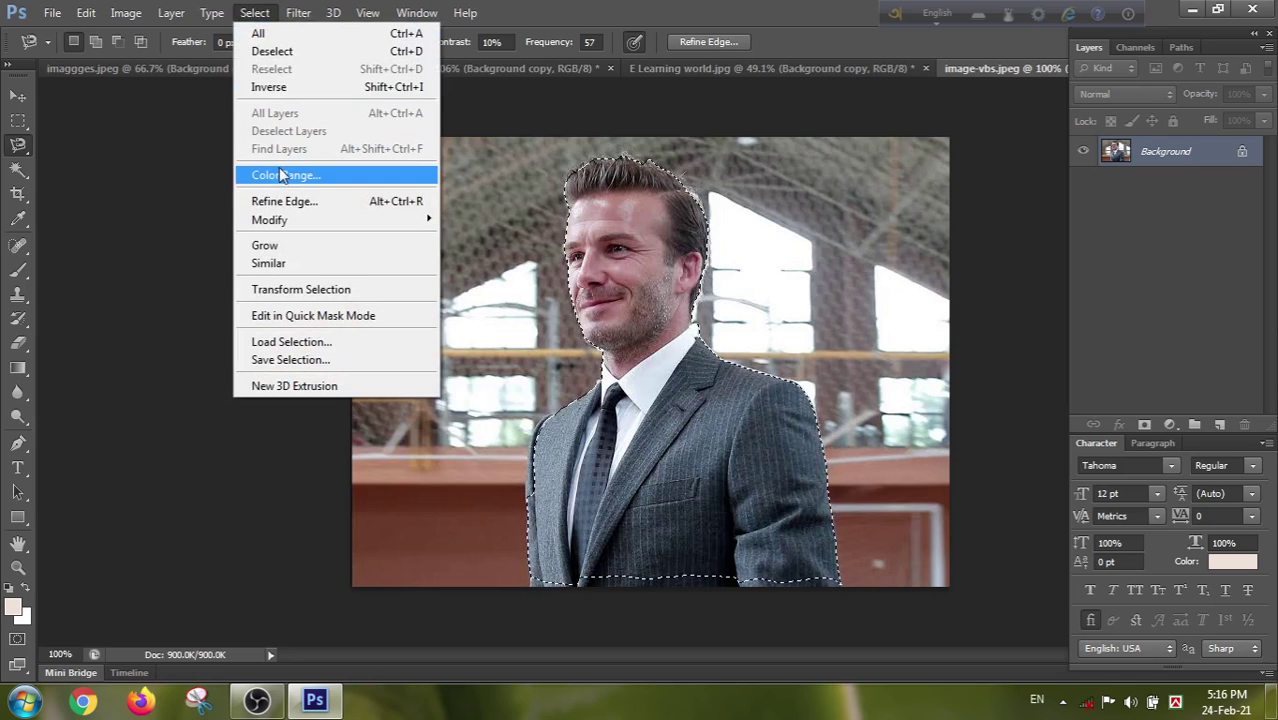
left_click(300, 202)
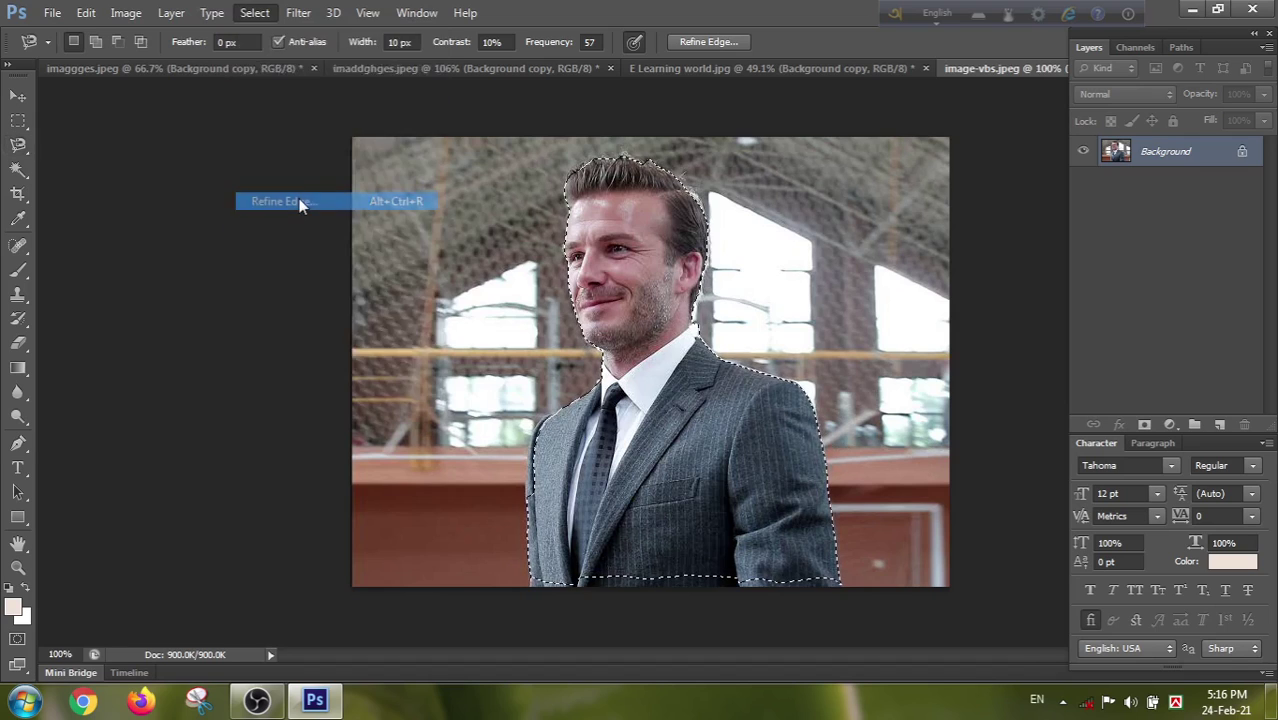
left_click(335, 417)
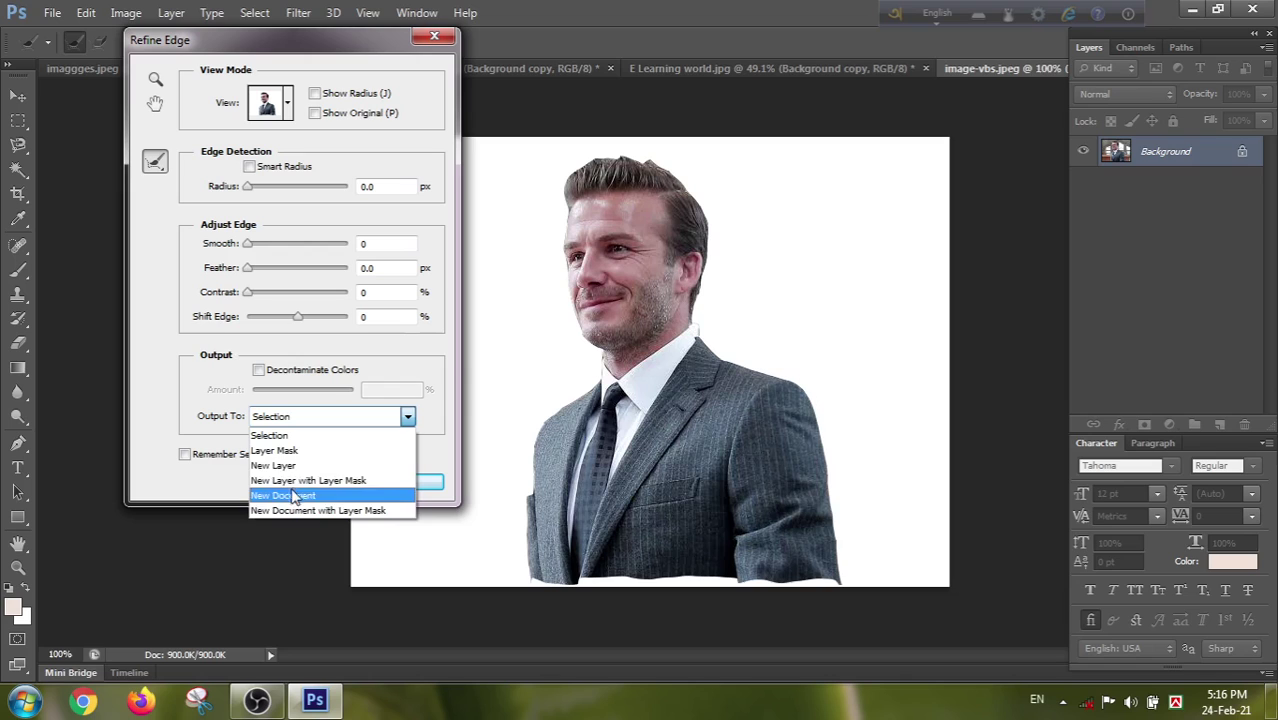
left_click(273, 465)
left_click(404, 481)
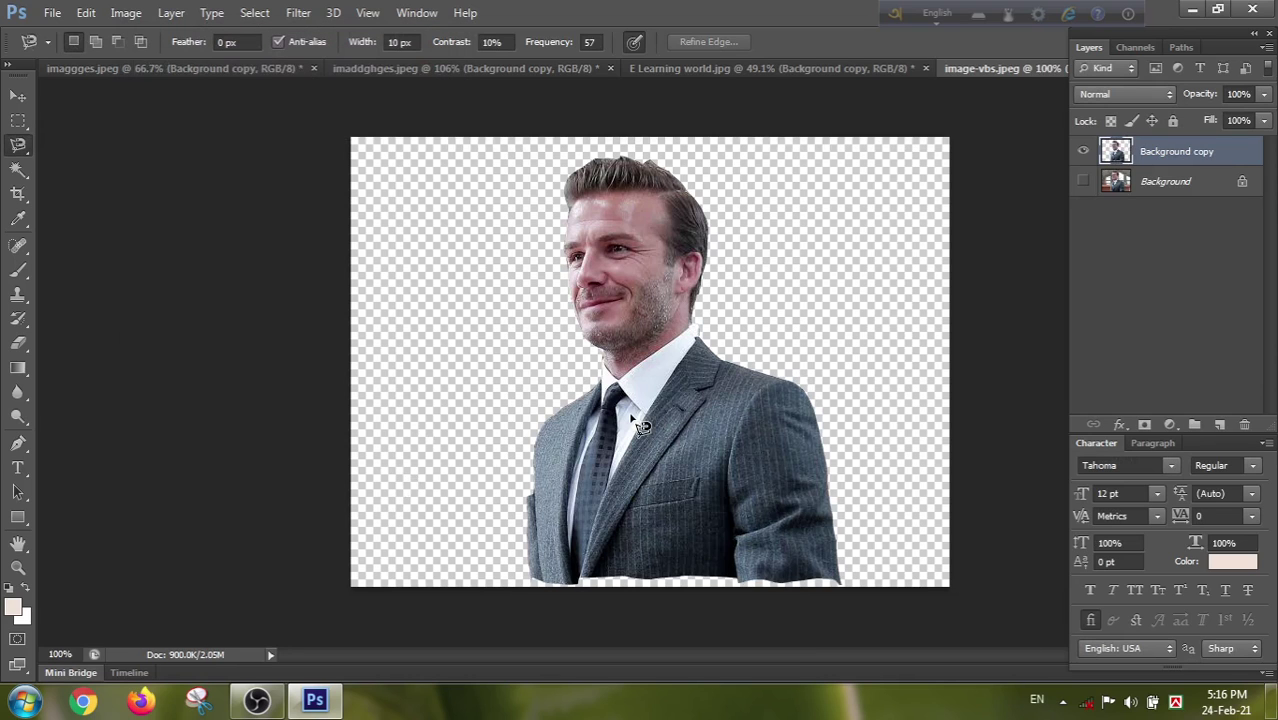
key("v")
mouse_move(641, 427)
left_mouse_down()
mouse_move(640, 402)
mouse_move(580, 458)
mouse_move(630, 356)
mouse_move(637, 371)
left_mouse_up()
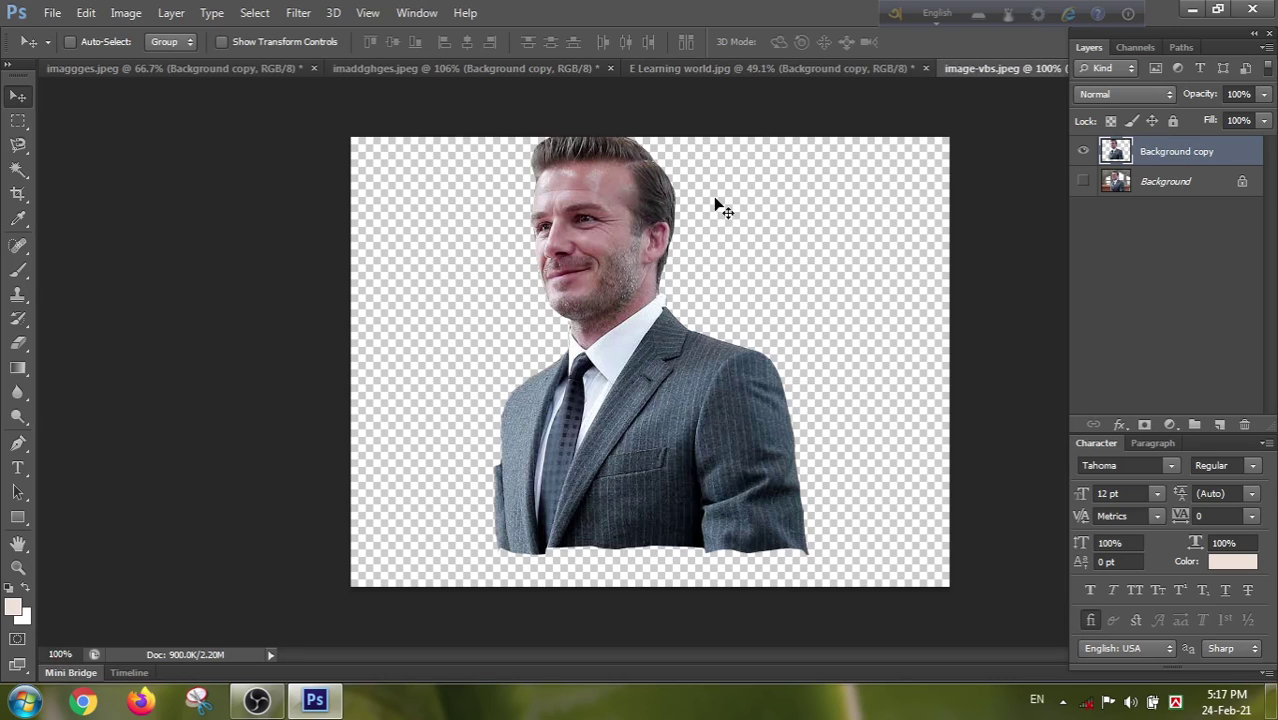
- Show the original Background layer, hide the Background copy cutout, and activate the Pen Tool
left_click(1084, 182)
left_click(1083, 152)
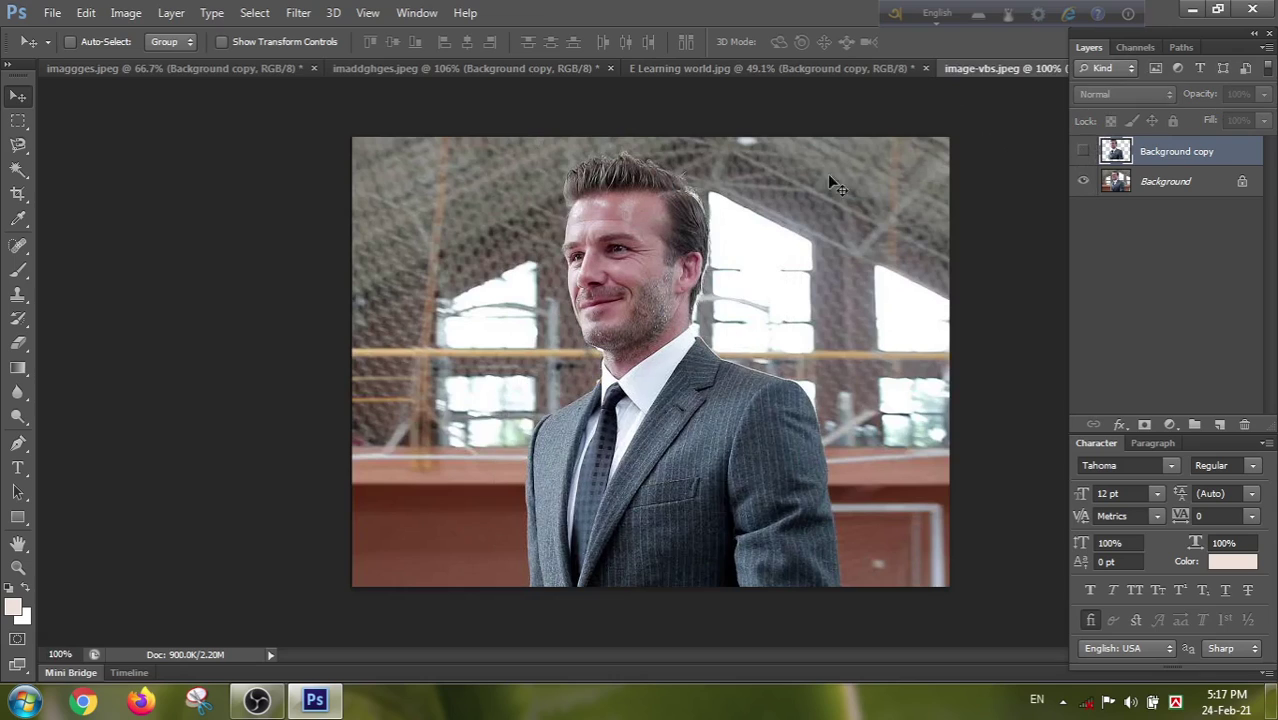
left_click(17, 446)
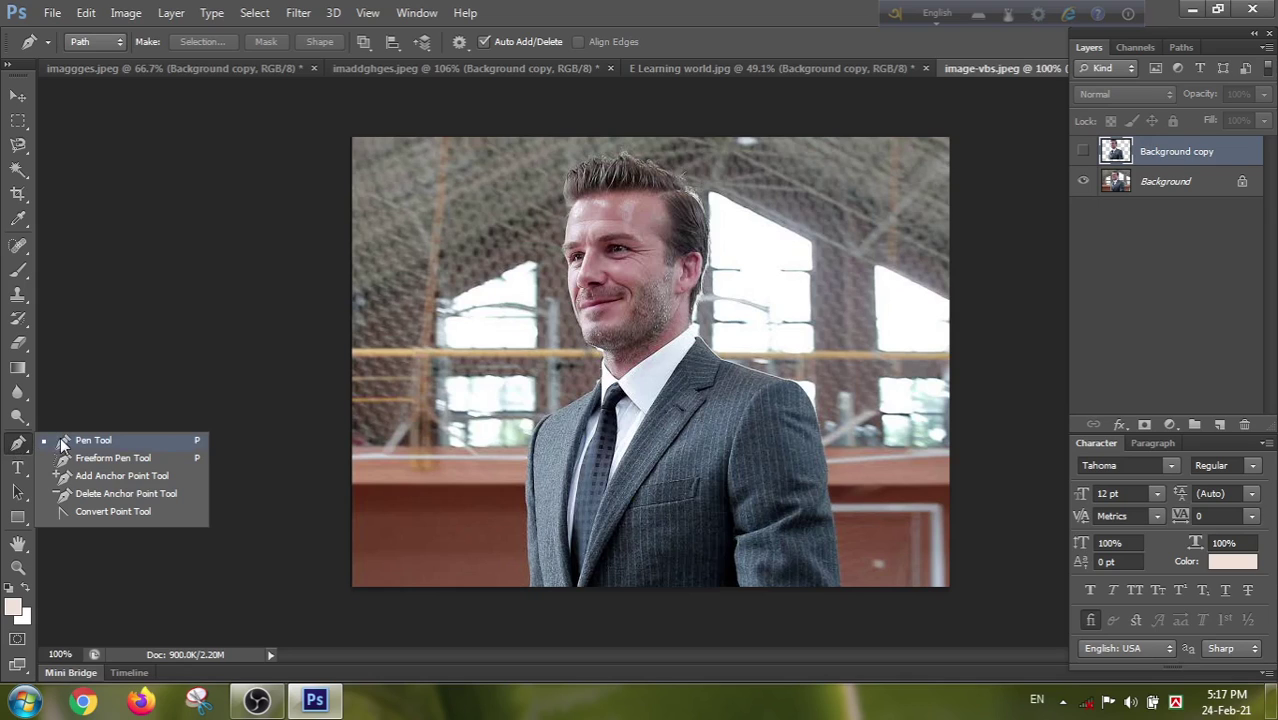
left_click(60, 440)
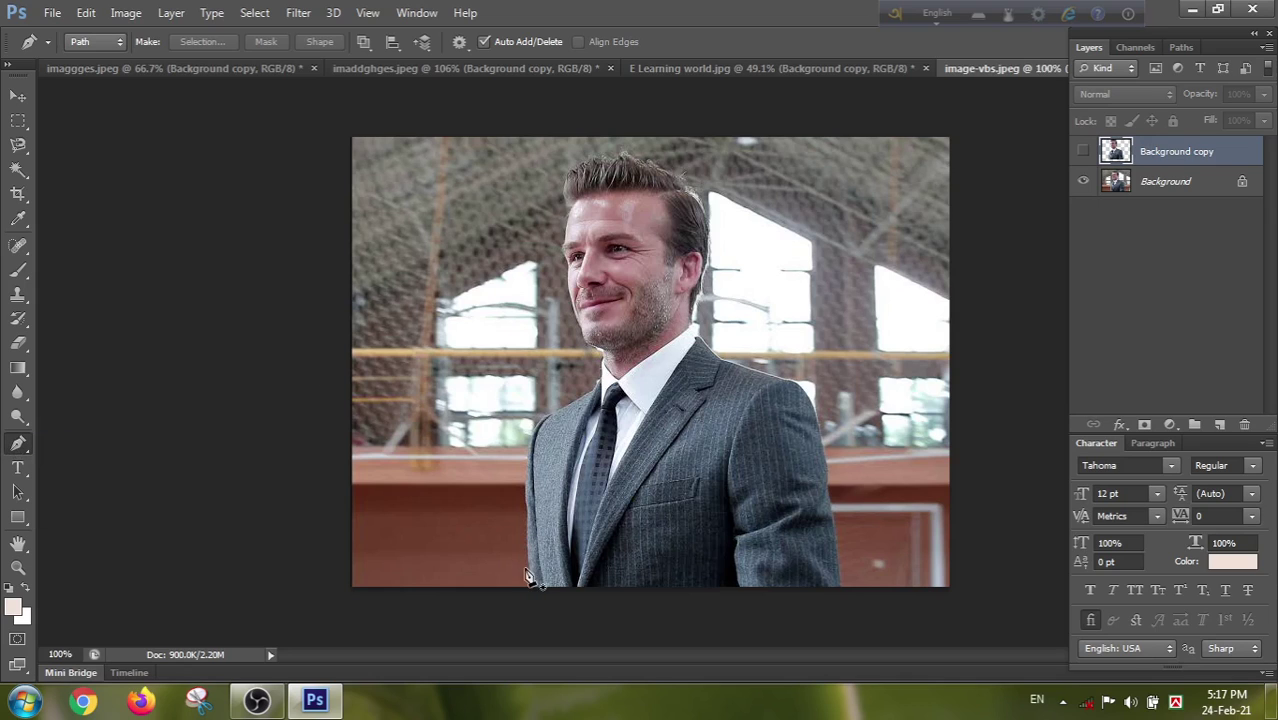
- Start a Pen path at the jacket's lower-left edge in the photo and trace up over the shoulder and along the man's face
key("ctrl+space")
left_click_drag(529, 541, 556, 500)
scroll(556, 500, "down", 2)
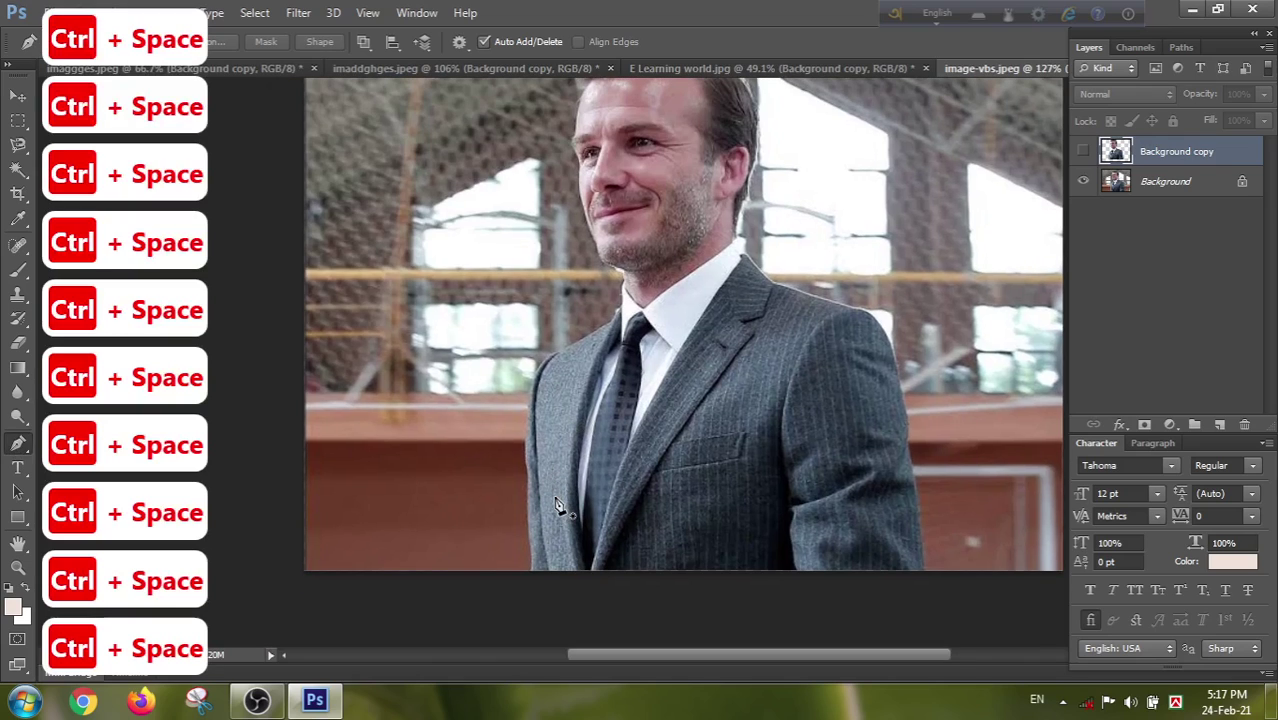
left_click(533, 568)
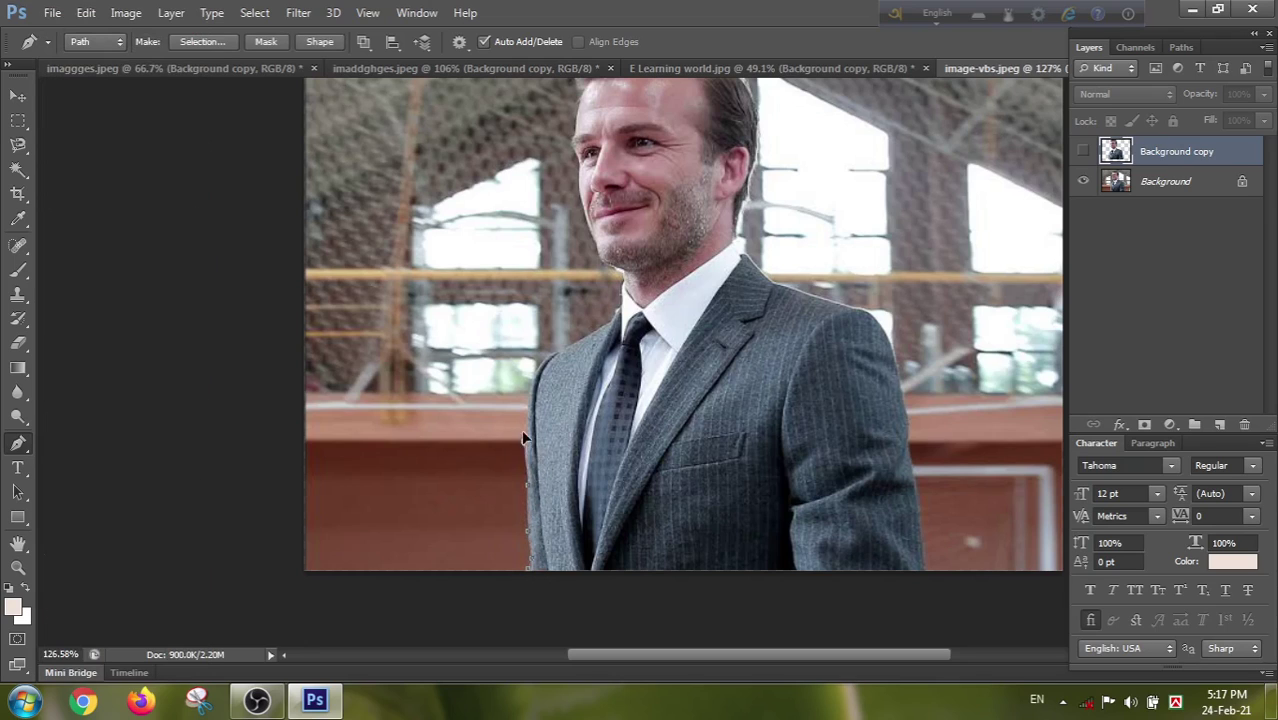
left_click(557, 345)
left_click(596, 326)
scroll(583, 192, "up", 3)
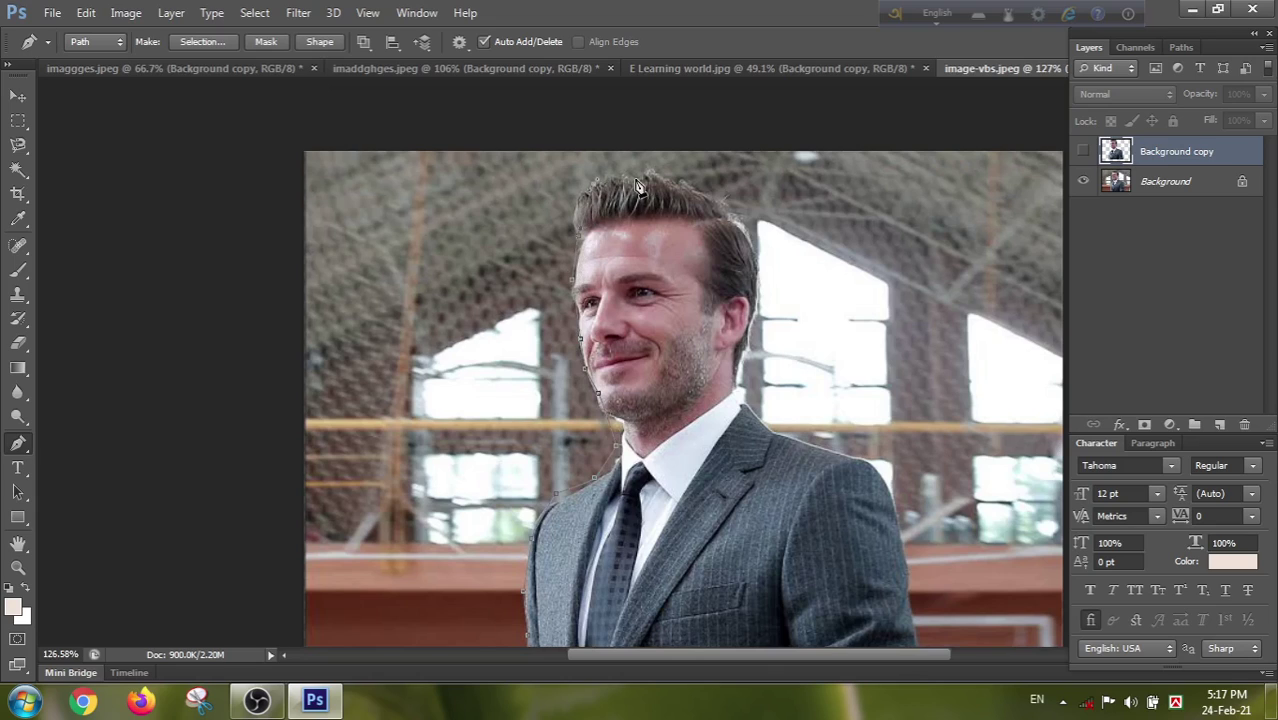
- Continue the path around the back of the head and down the other shoulder and sleeve, closing it below the photo's lower edge
left_click(738, 227)
left_click(755, 263)
left_click(755, 354)
left_click(765, 410)
left_click(819, 450)
left_click(880, 463)
scroll(906, 528, "down", 3)
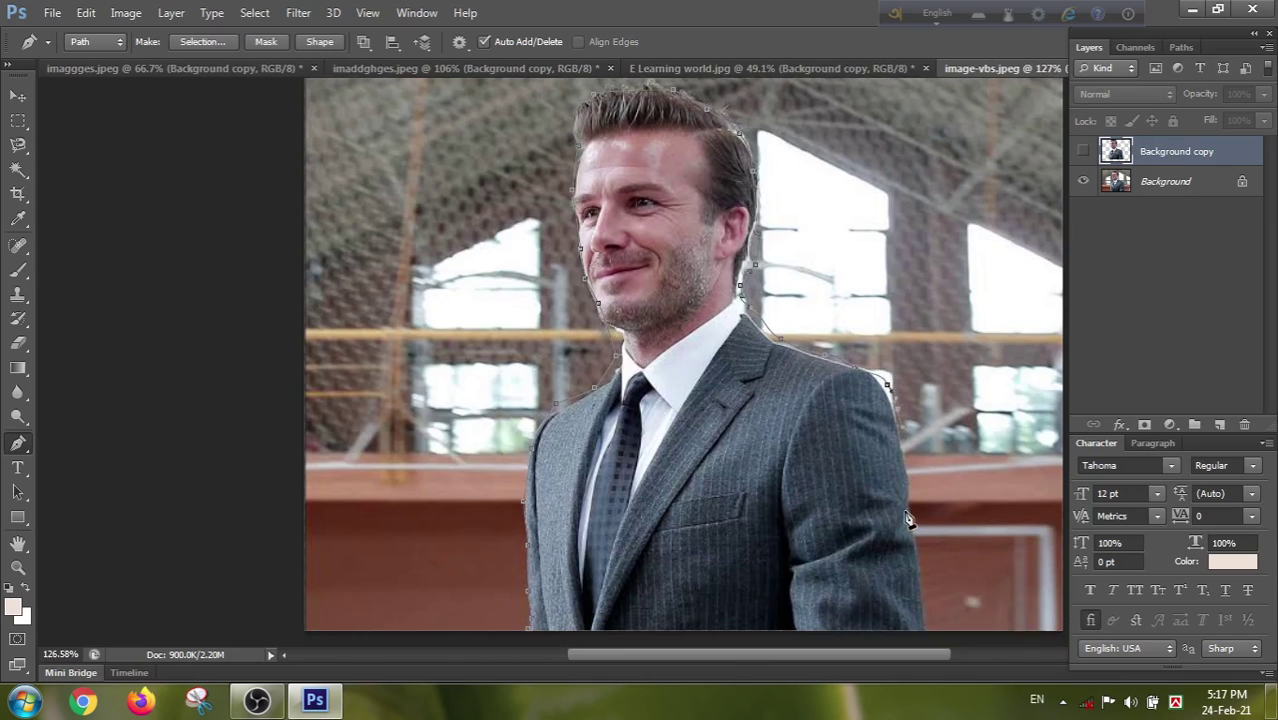
left_click(935, 562)
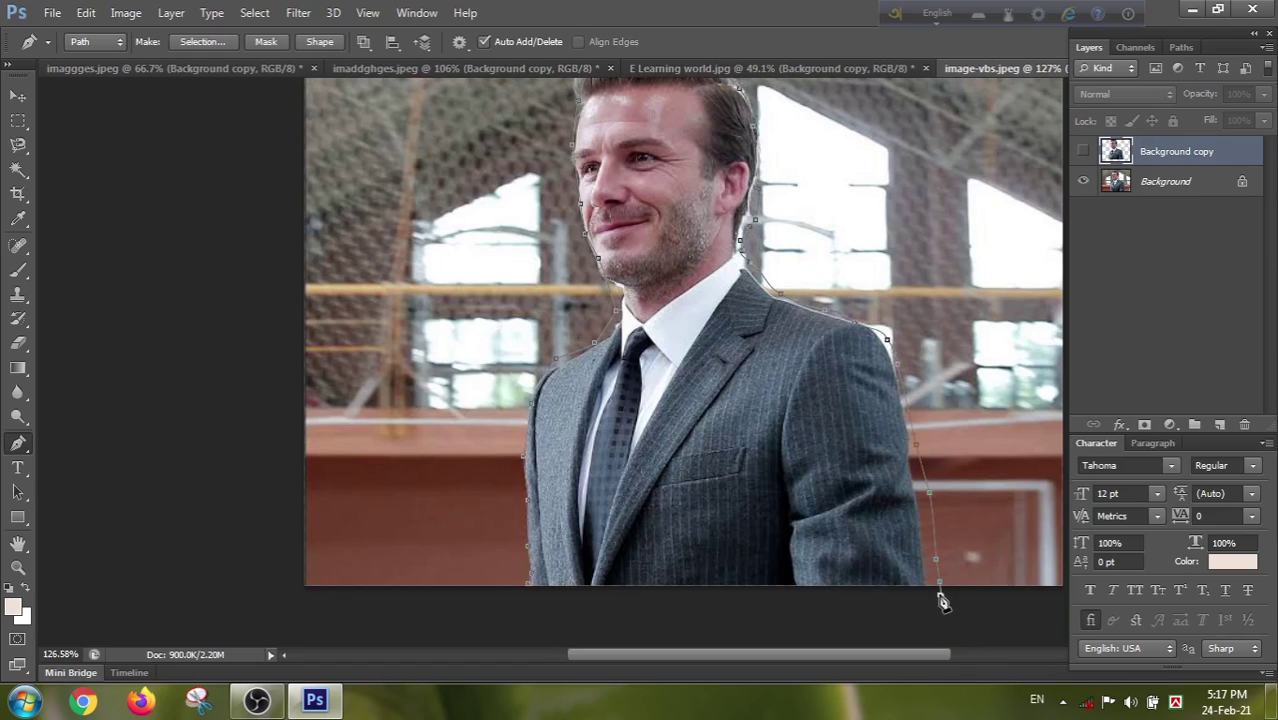
left_click_drag(916, 594, 898, 594)
left_click(557, 607)
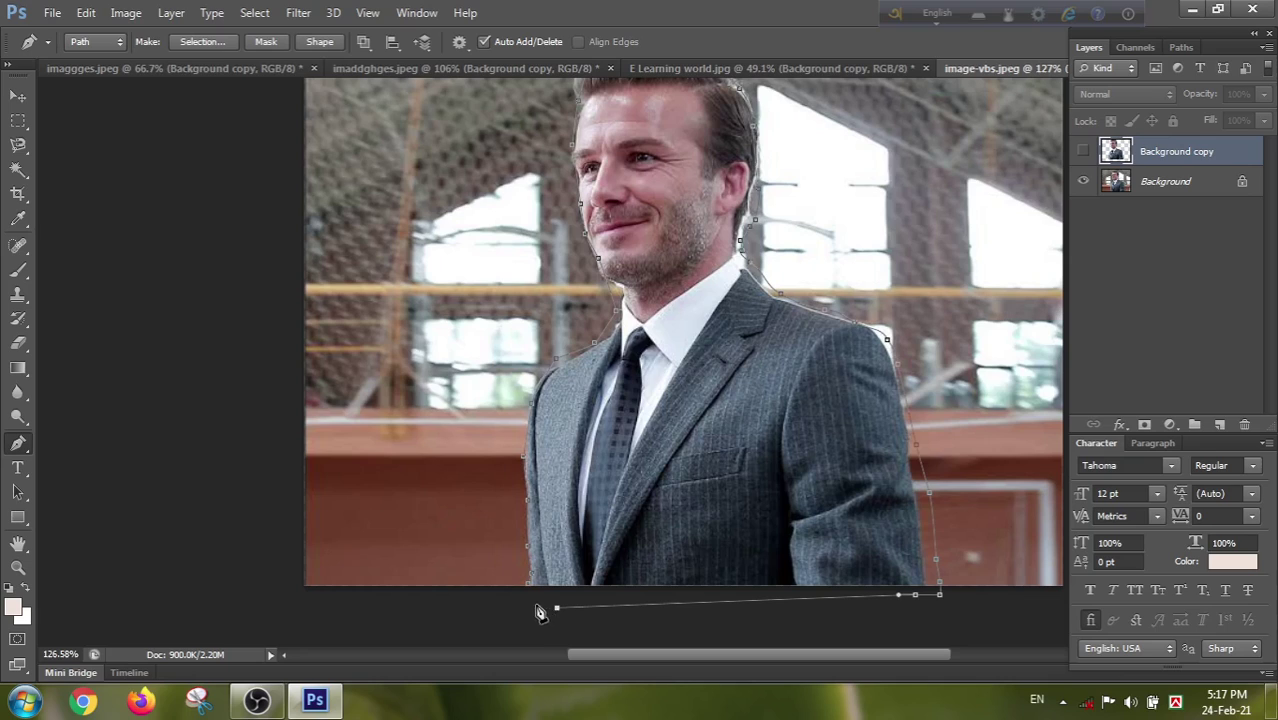
left_click(530, 590)
- Convert the closed path into a new anti-aliased selection with a feather radius of 10 pixels
right_click(685, 250)
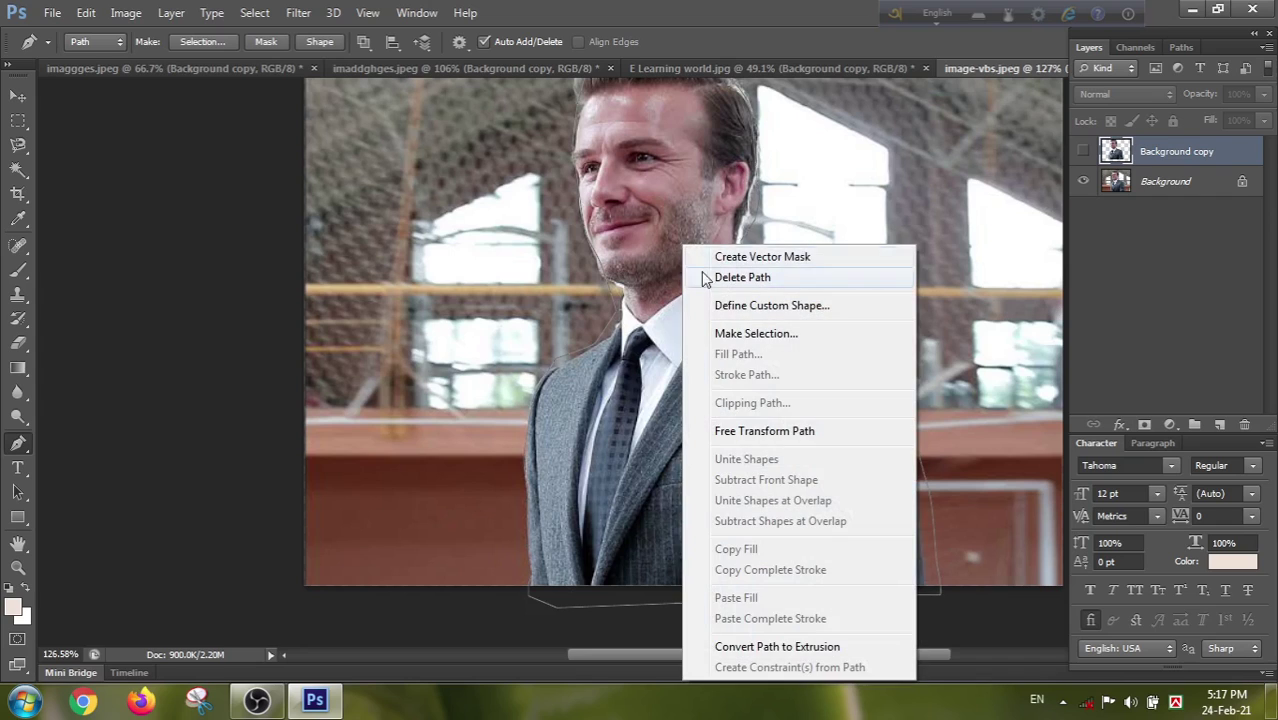
left_click(729, 334)
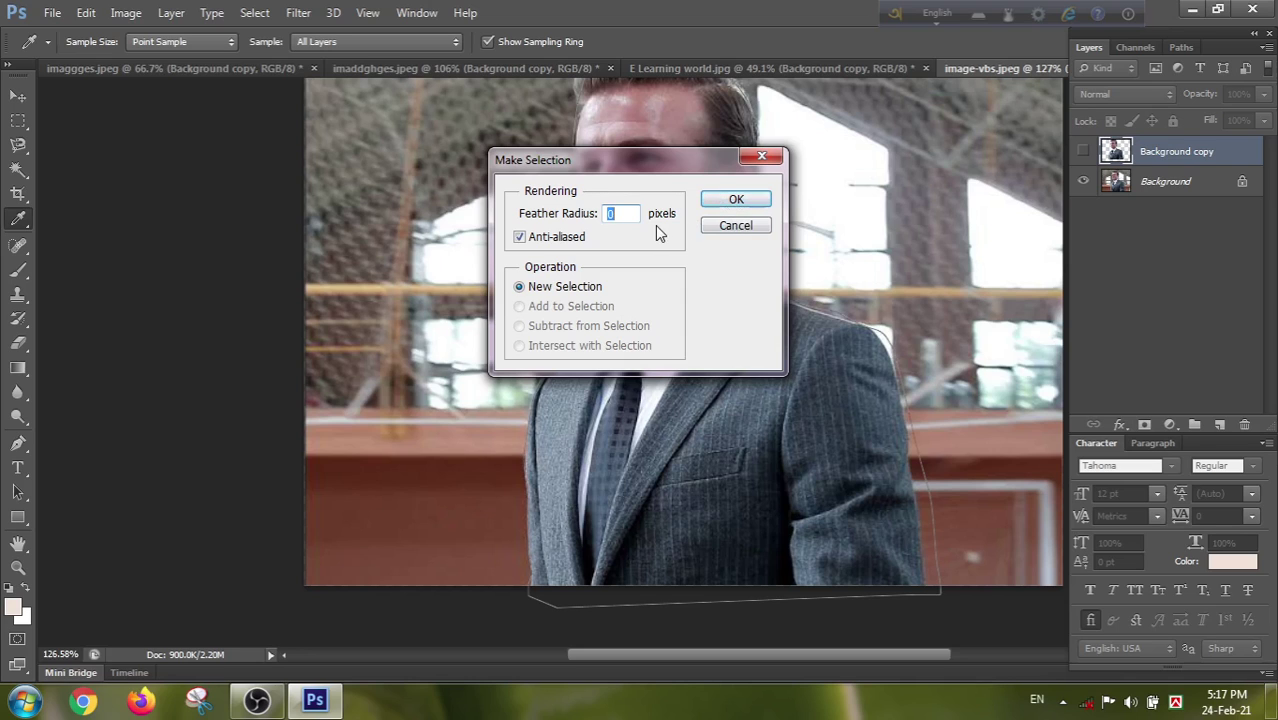
type("10")
left_click(713, 203)
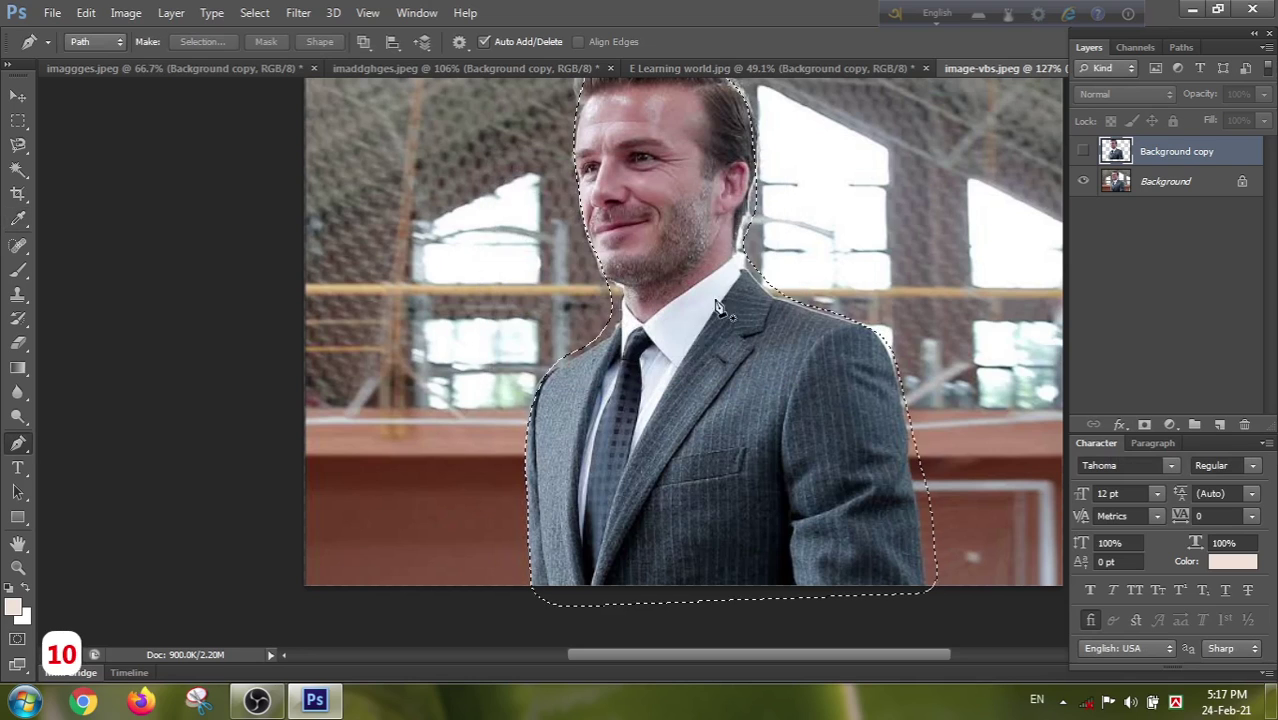
- Output the feathered selection to a new layer through Refine Edge, and hide both the Background layer and the new cutout
left_click(254, 13)
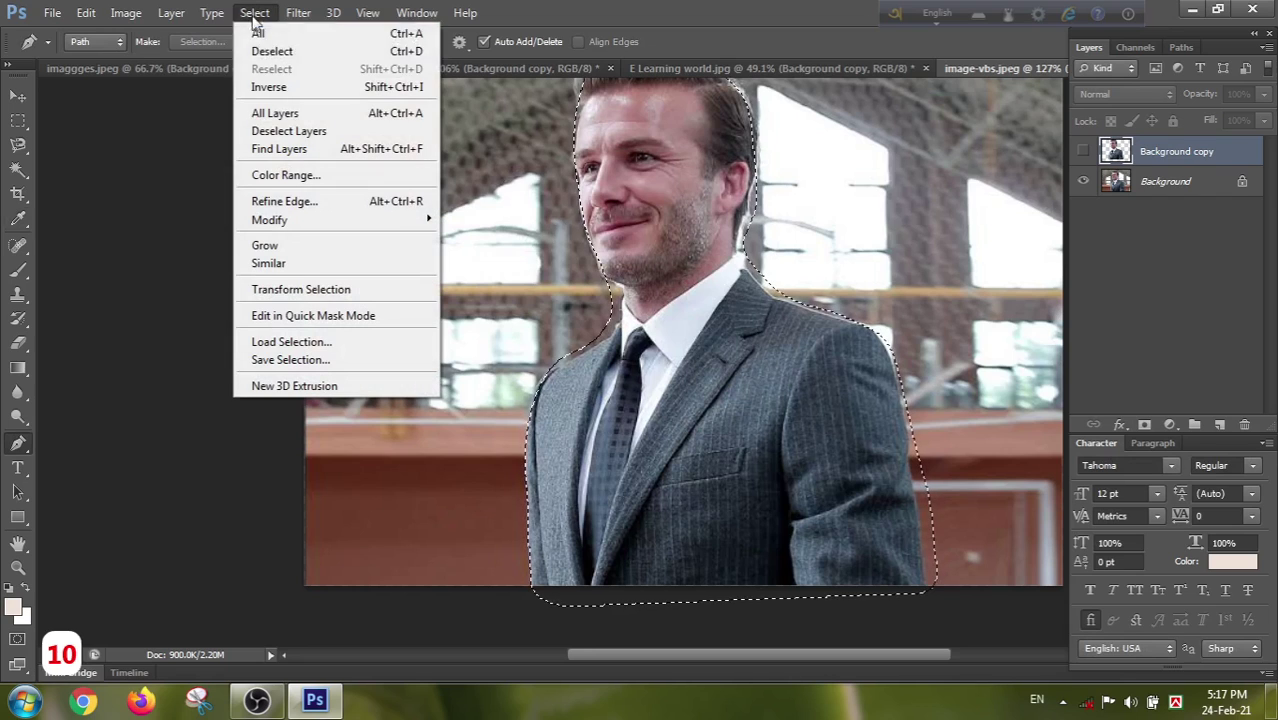
left_click(276, 199)
left_click(368, 417)
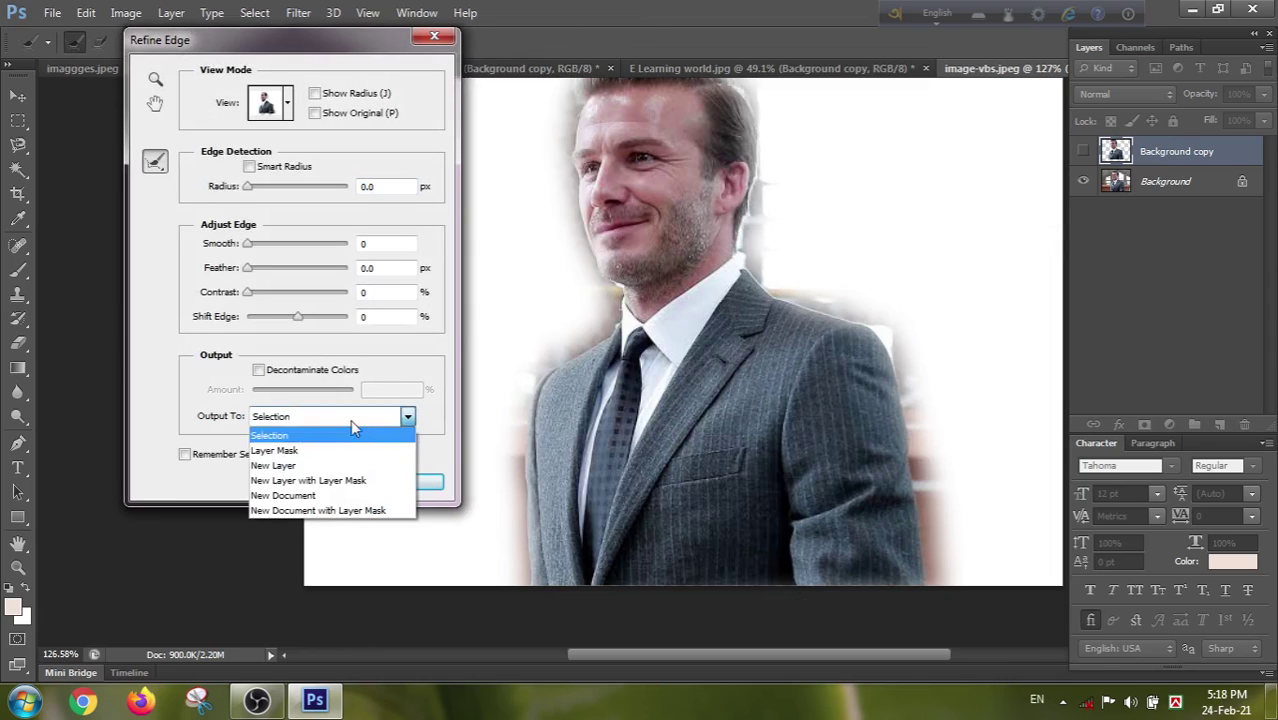
left_click(312, 463)
left_click(409, 483)
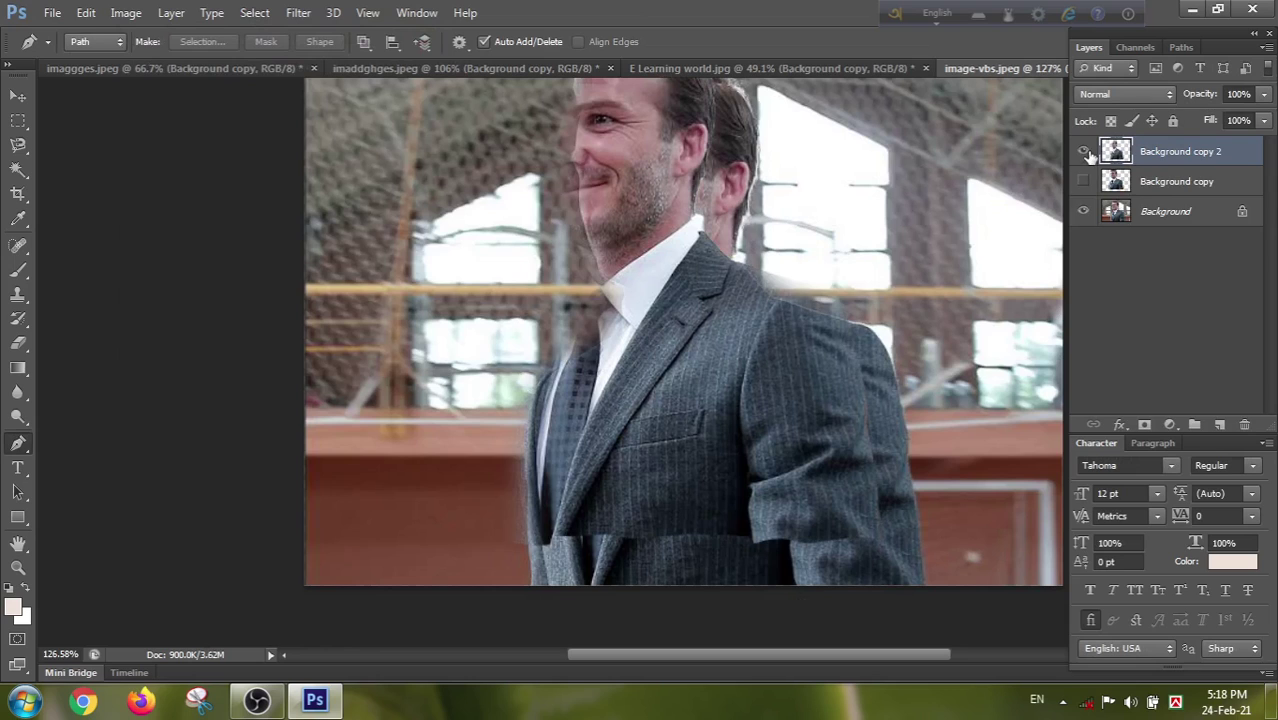
left_click(1084, 211)
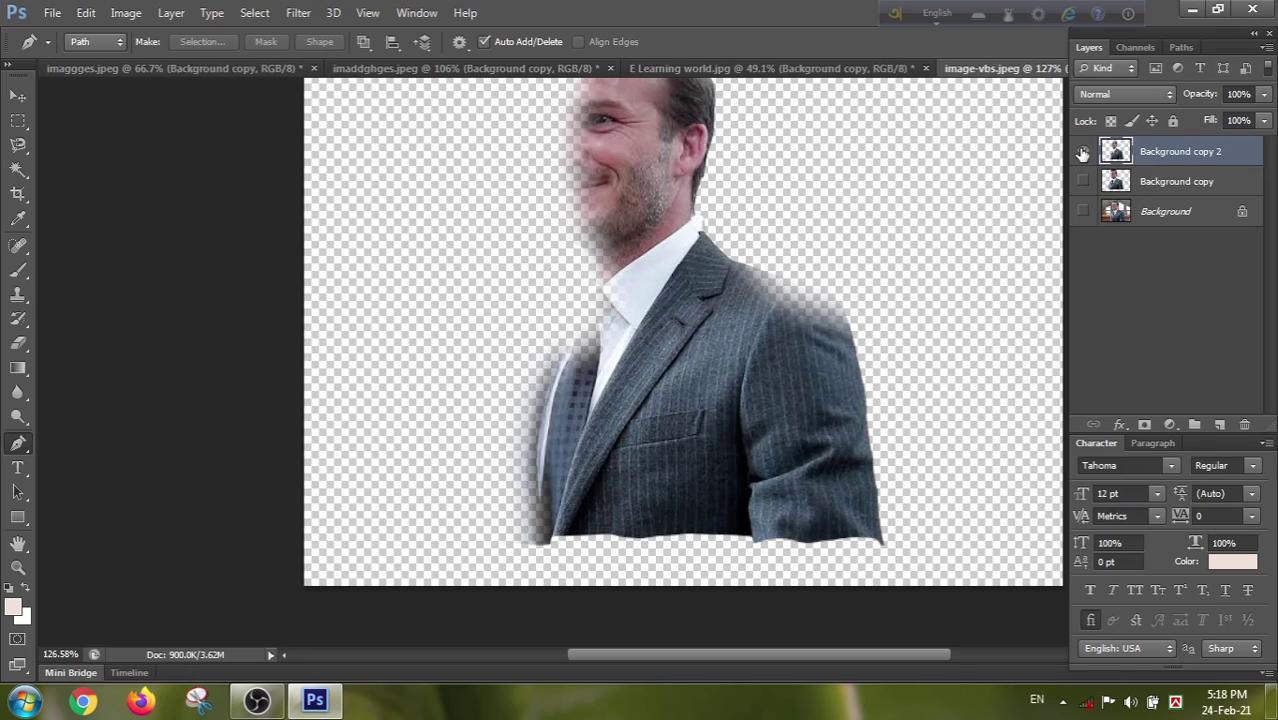
left_click(1082, 151)
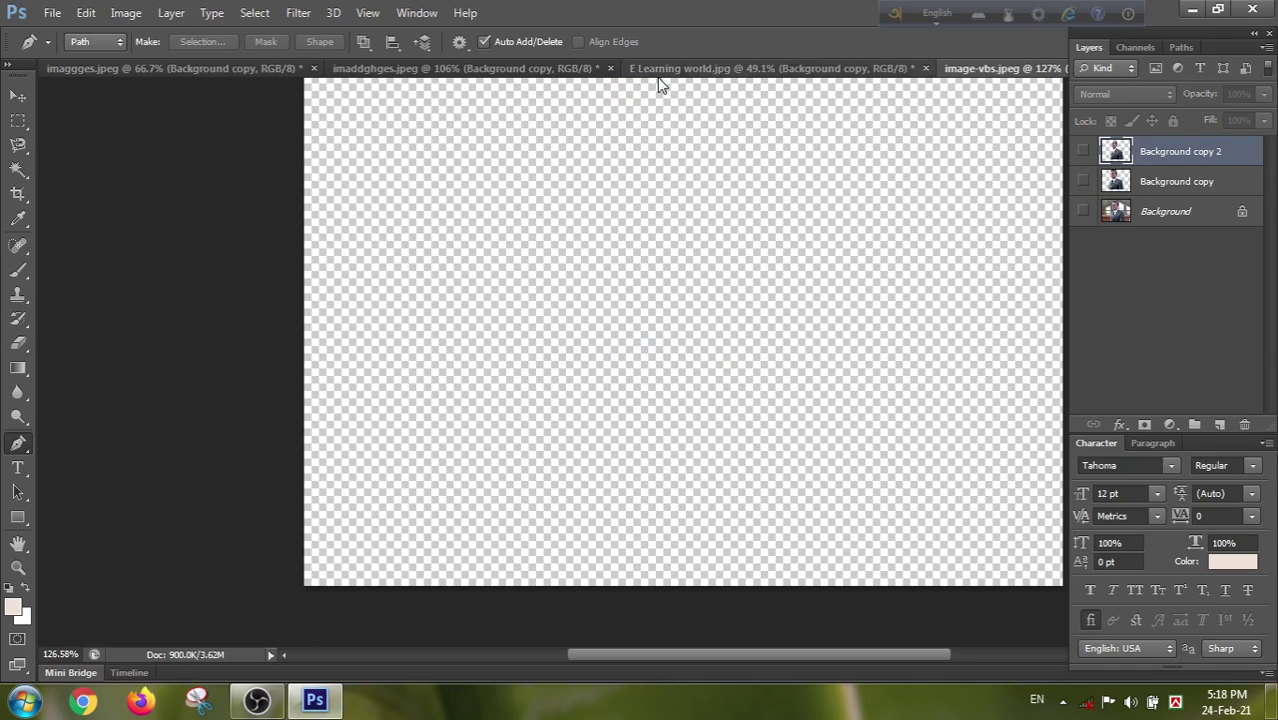
- Switch to the imaggges.jpeg document and move the WiFi lettering cutout slightly left and down
left_click(129, 68)
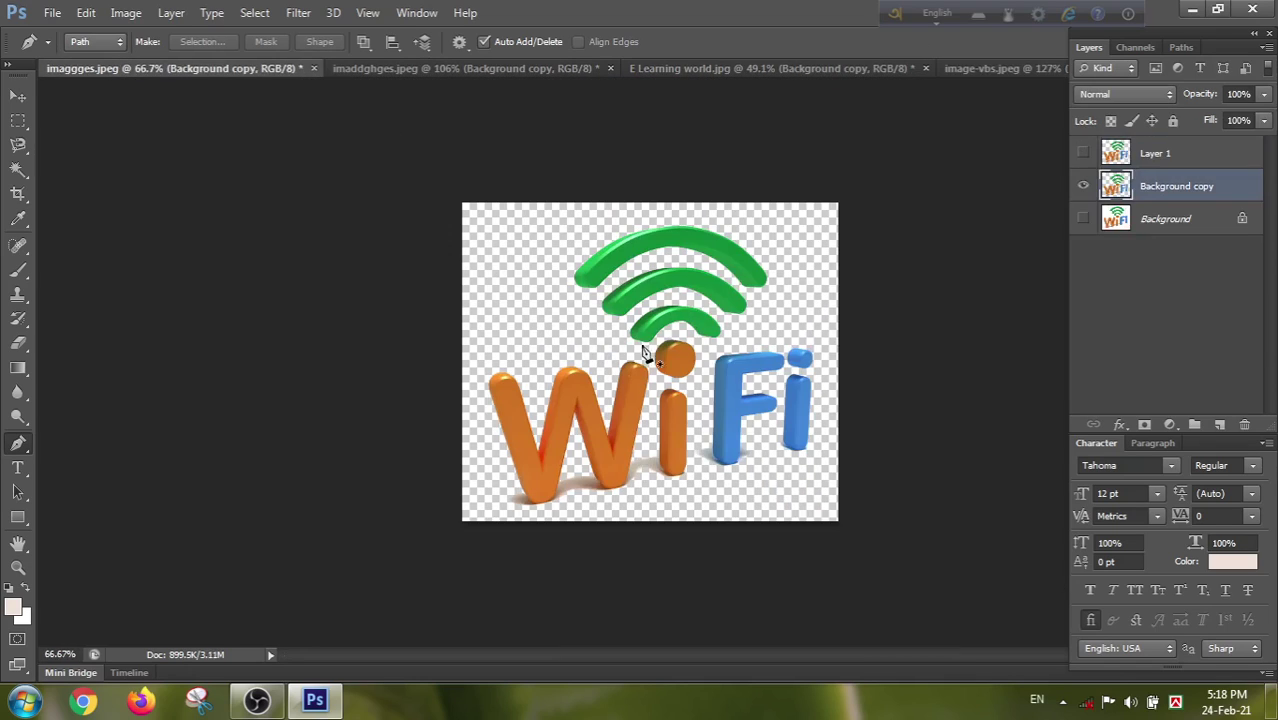
key("v")
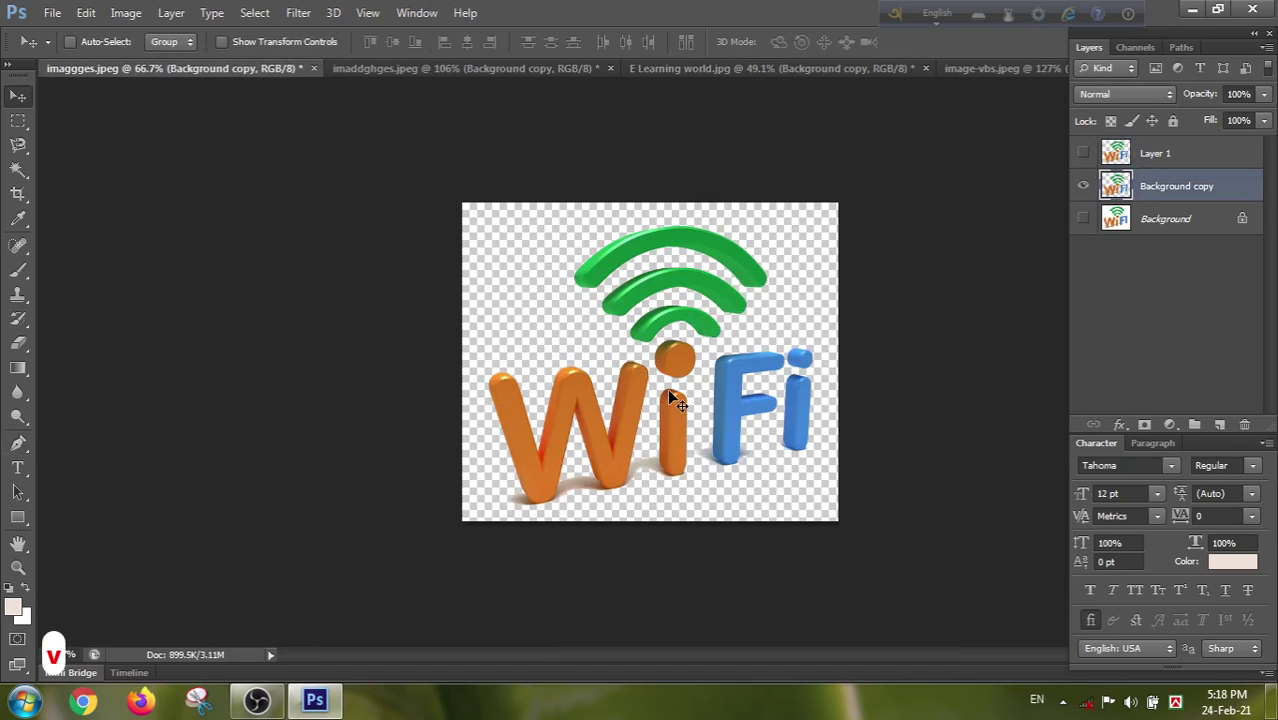
mouse_move(665, 400)
left_mouse_down()
mouse_move(658, 355)
mouse_move(625, 424)
mouse_move(645, 390)
mouse_move(657, 398)
left_mouse_up()
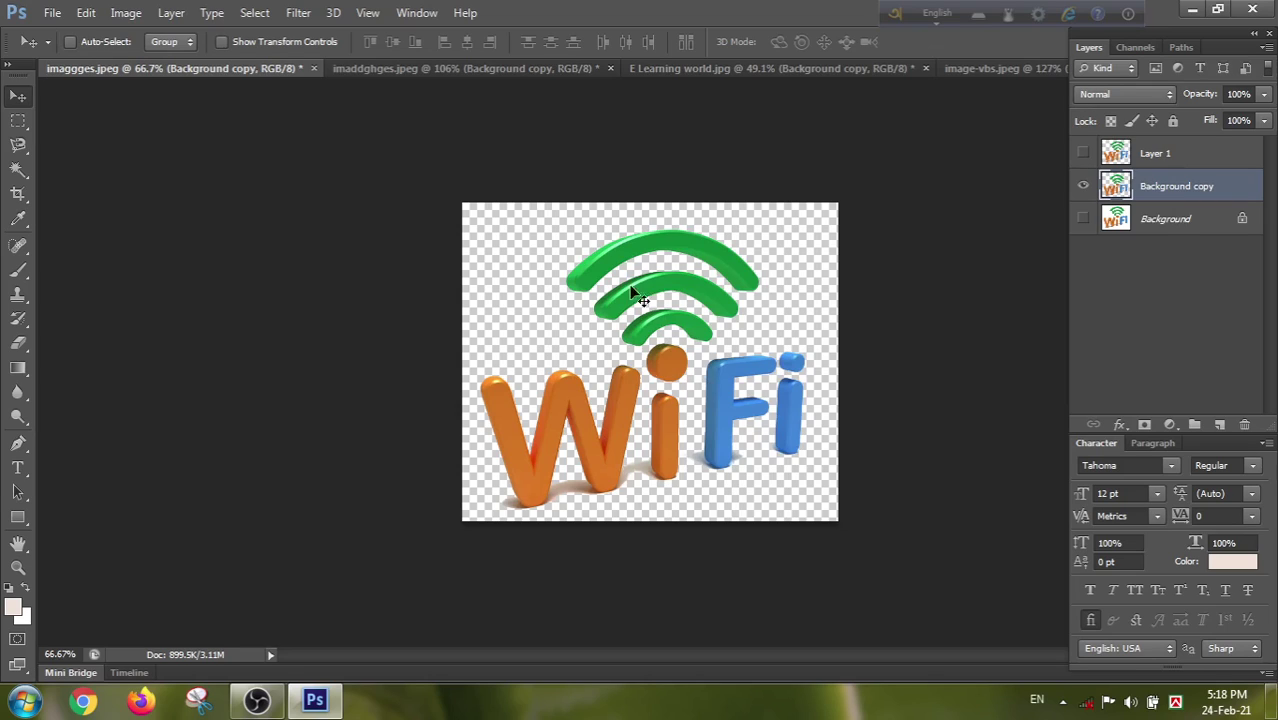
- Save the WiFi cutout as wifi.png in the Downloads folder in PNG format, with Smallest / Slow compression and no interlacing
left_click(50, 14)
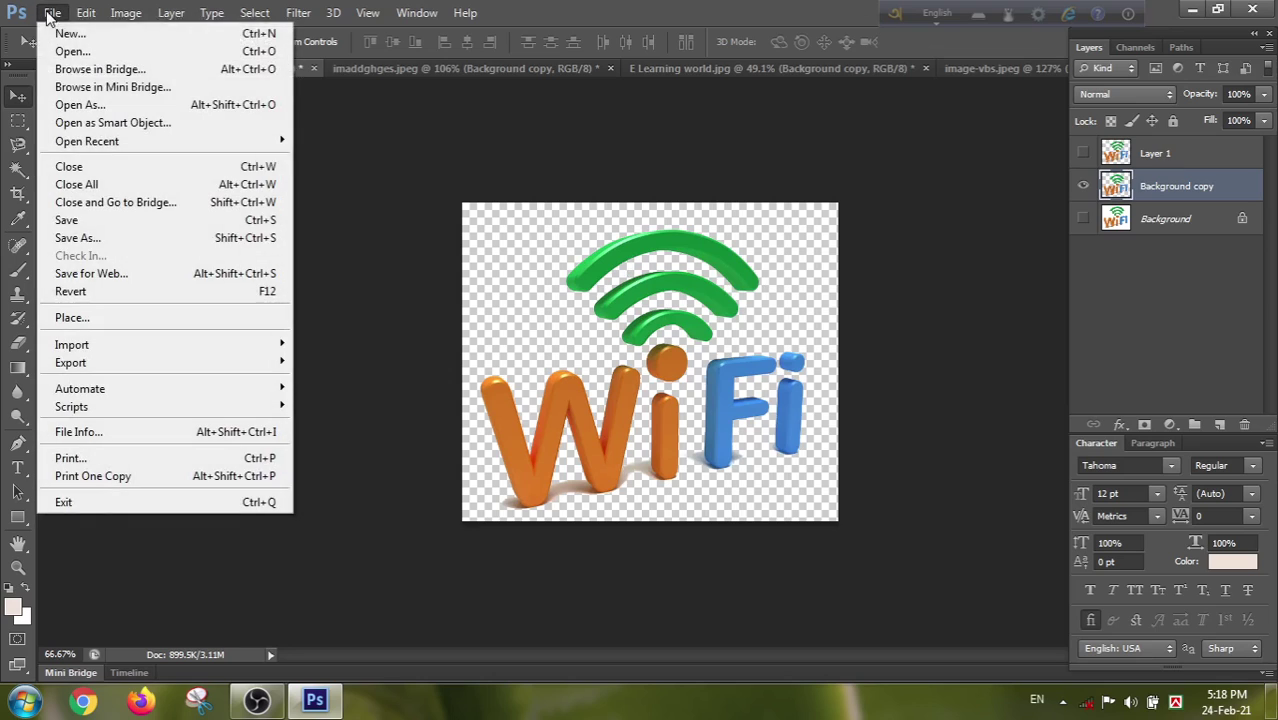
left_click(55, 240)
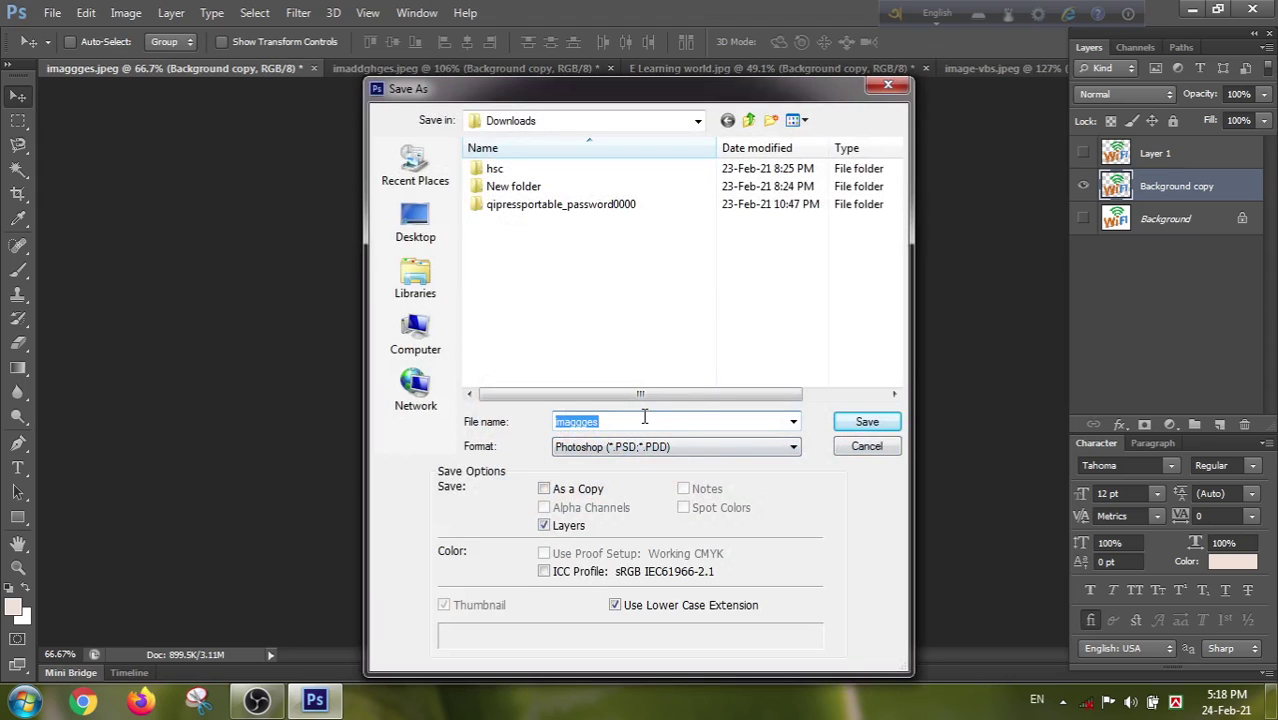
left_click(644, 421)
key("BackSpace")
key("BackSpace")
key("BackSpace")
key("BackSpace")
key("BackSpace")
key("BackSpace")
key("BackSpace")
key("BackSpace")
key("BackSpace")
key("BackSpace")
key("BackSpace")
key("BackSpace")
key("BackSpace")
key("BackSpace")
key("BackSpace")
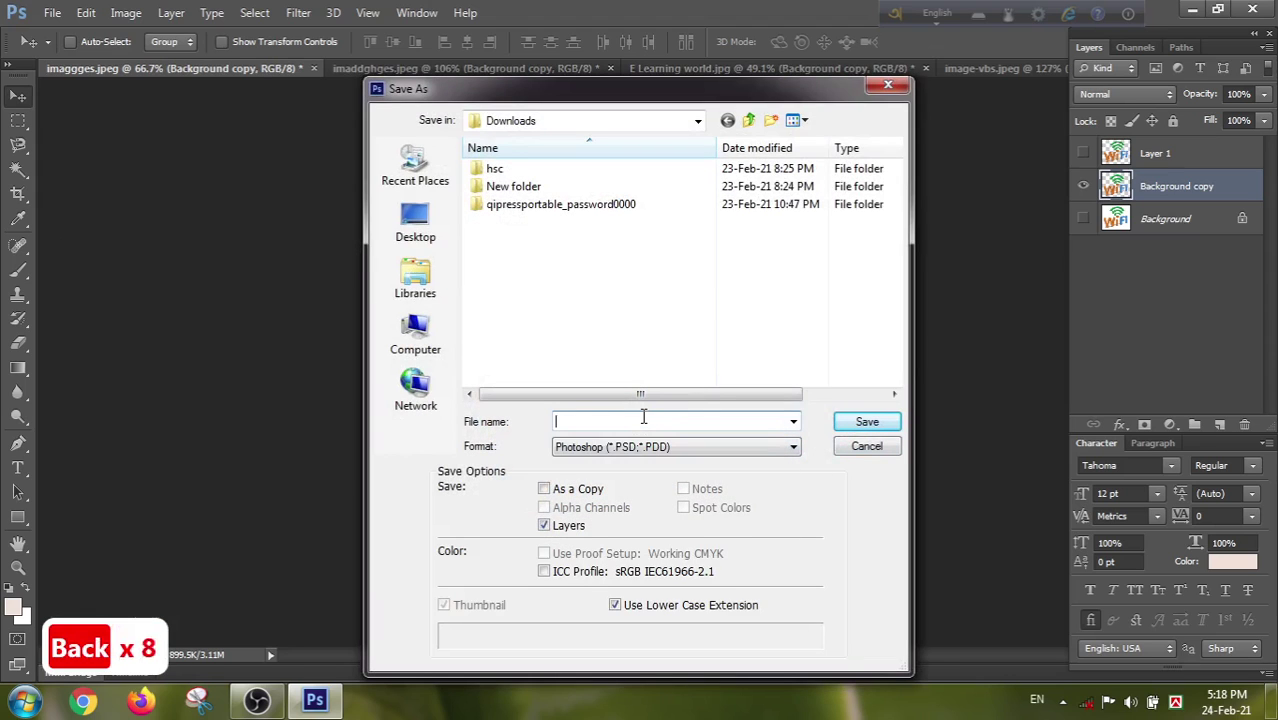
type("wifi")
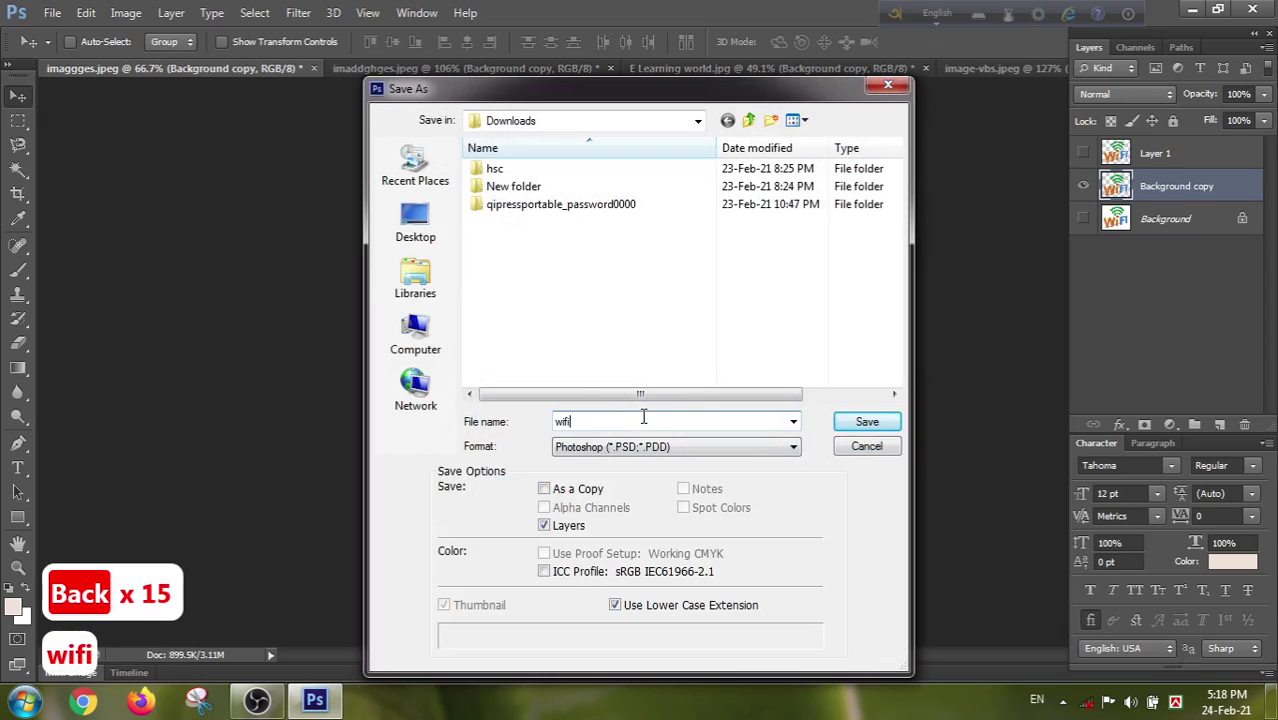
left_click(690, 450)
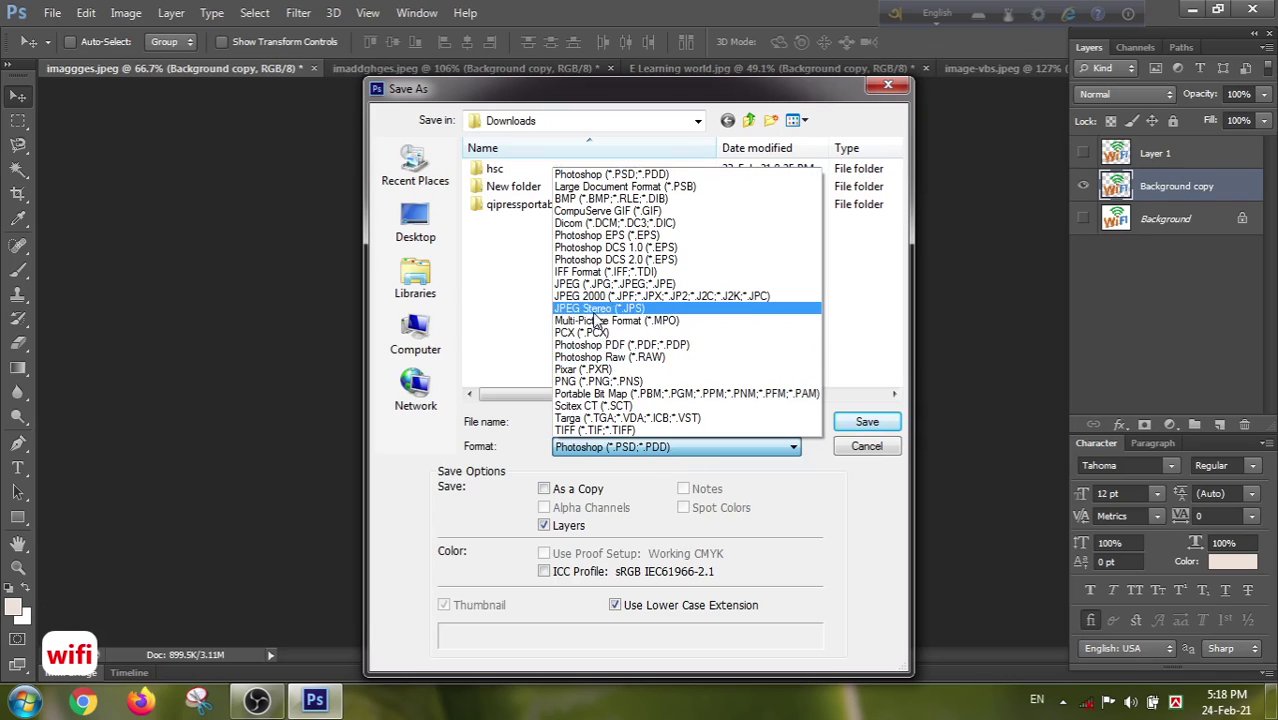
left_click(595, 382)
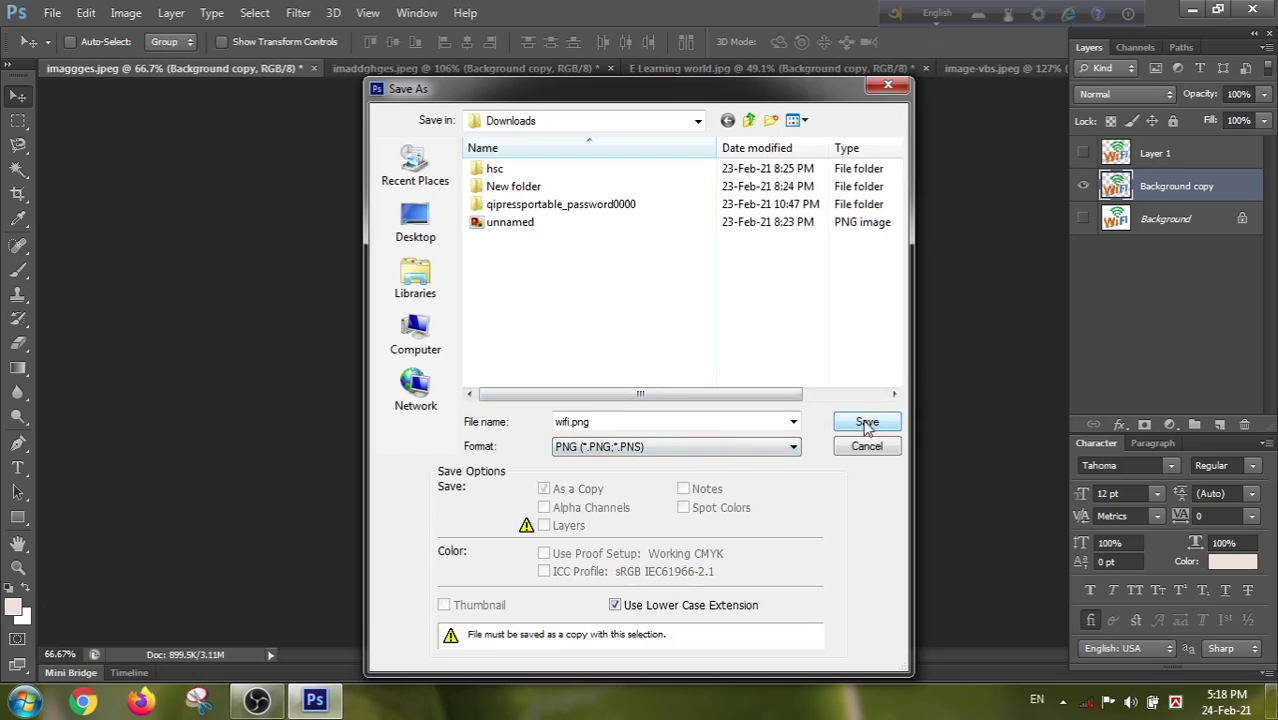
left_click(867, 424)
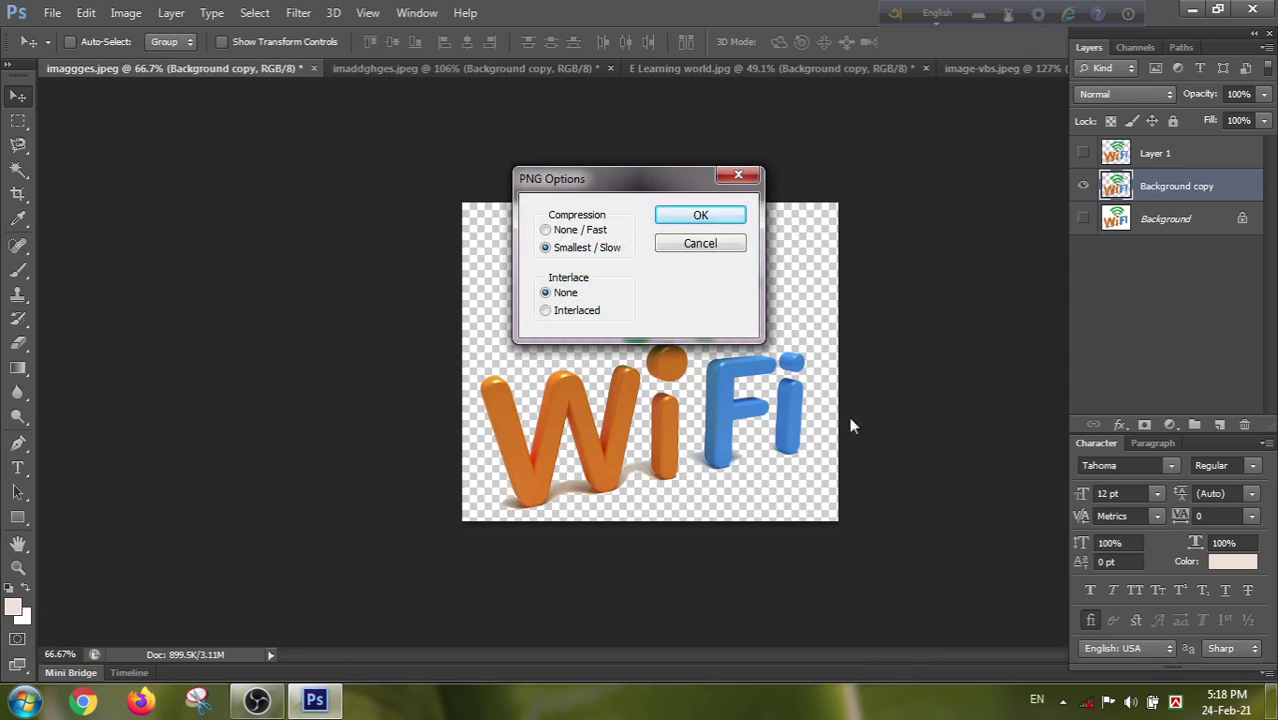
left_click(701, 216)
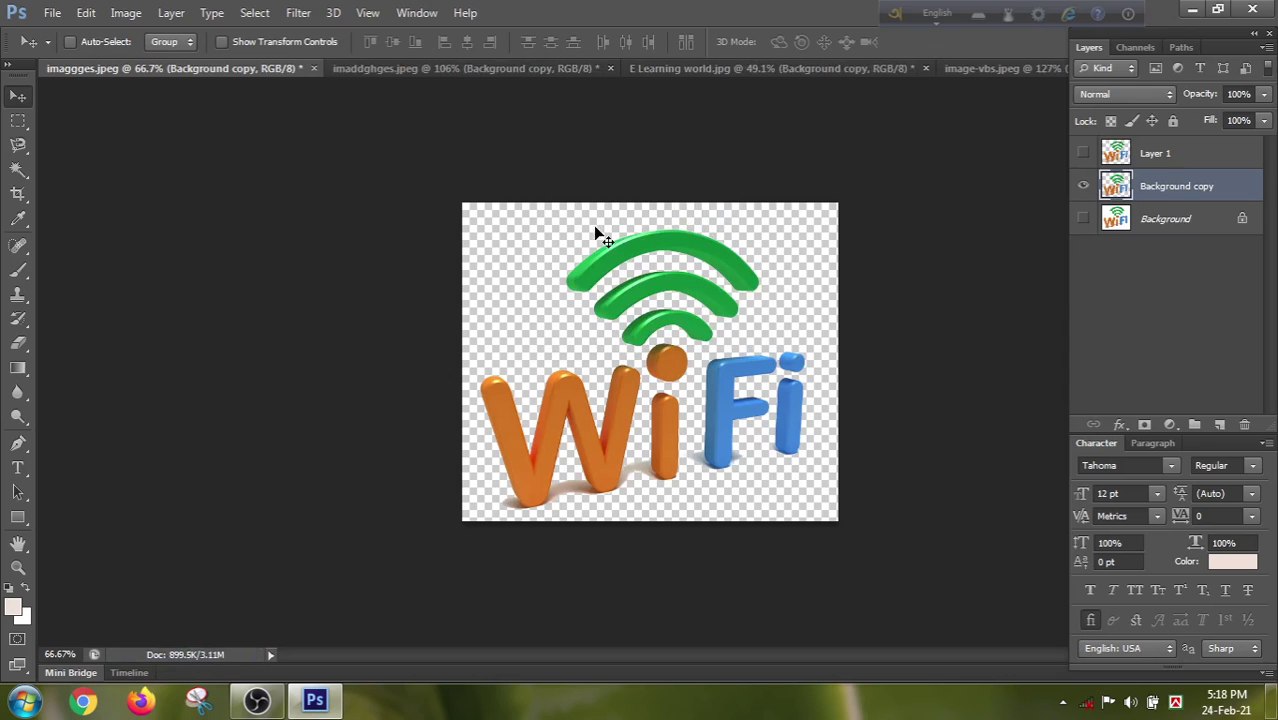
- Save another PNG copy as imaggges.png on the Desktop with Smallest / Slow compression and no interlacing, and minimize the program window
left_click(50, 14)
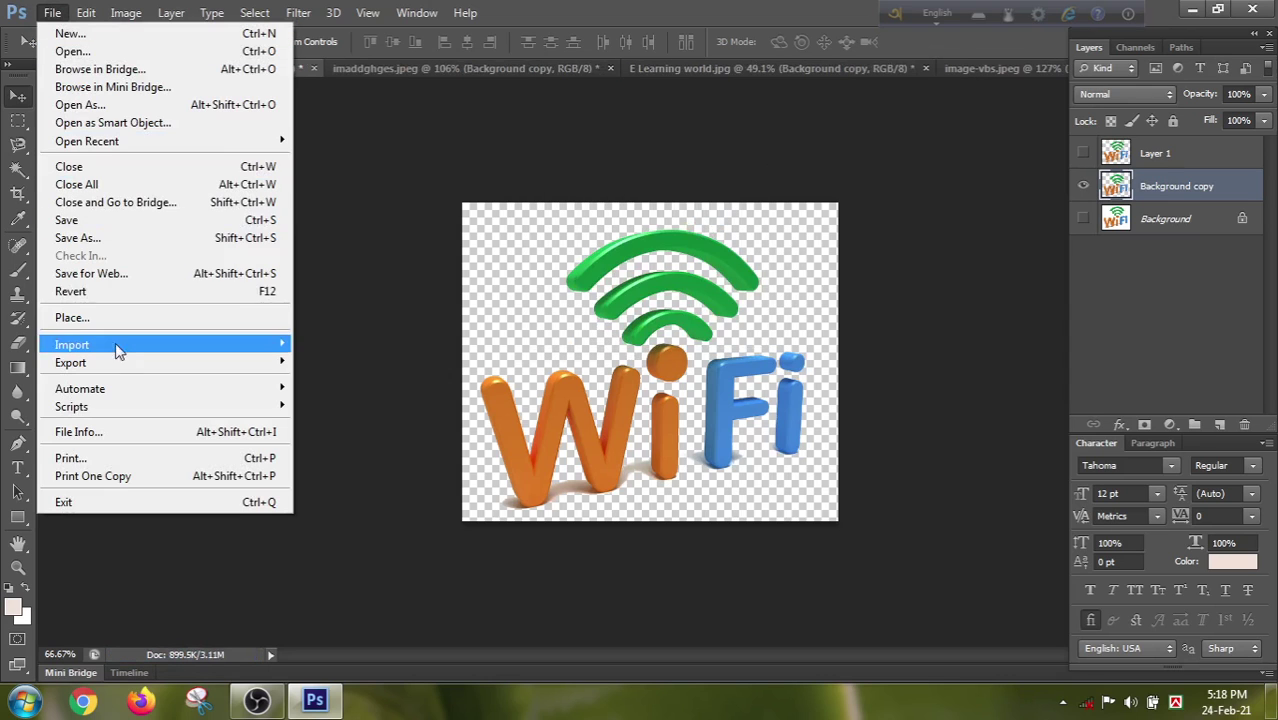
left_click(84, 238)
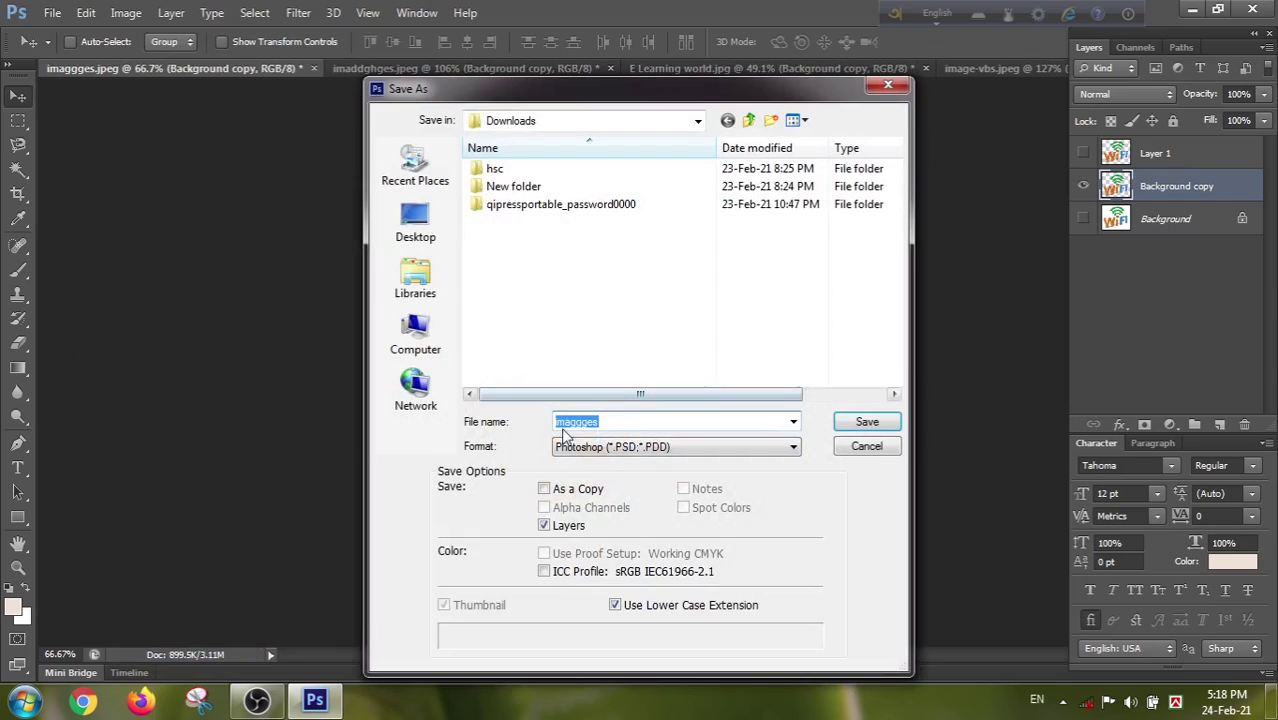
left_click(620, 447)
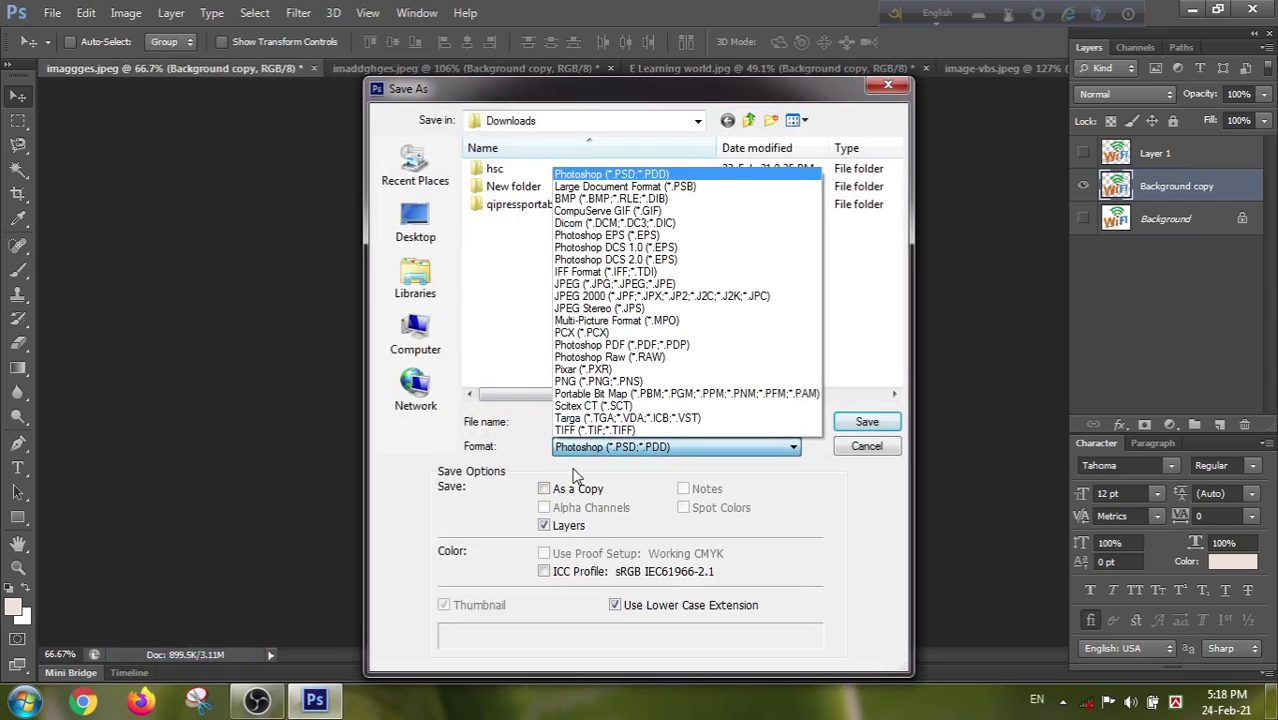
left_click(584, 381)
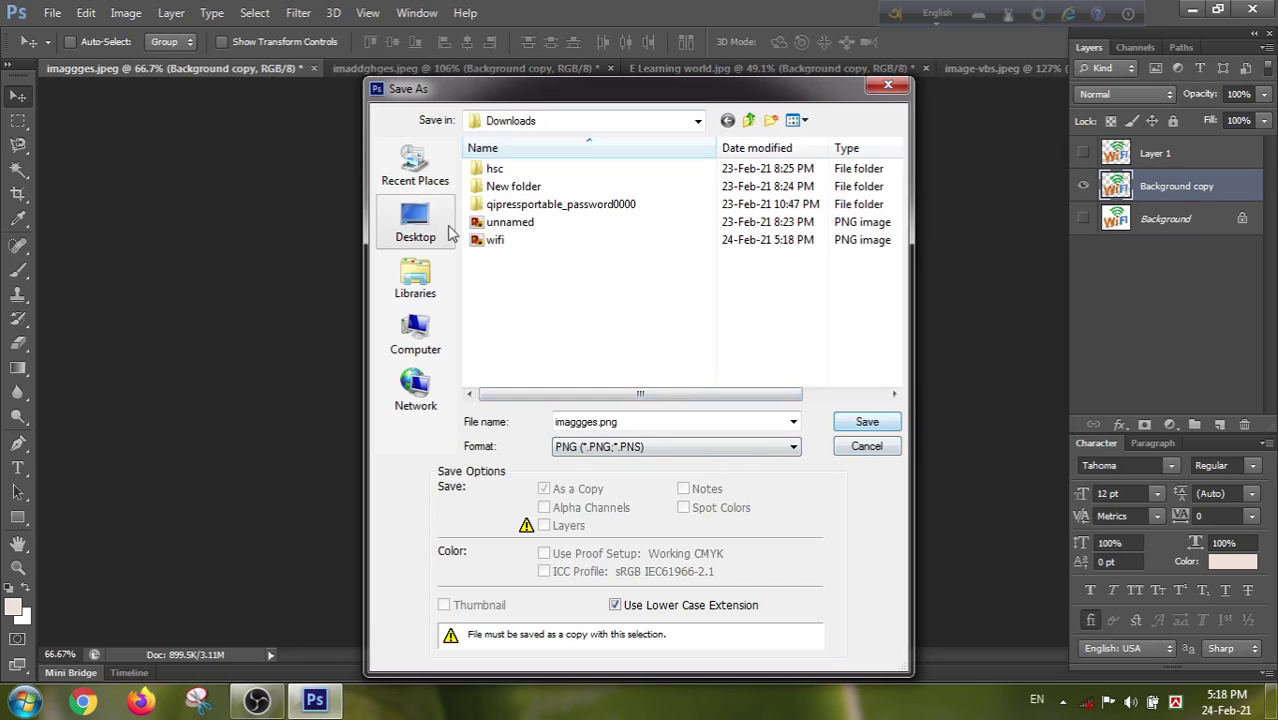
left_click(418, 217)
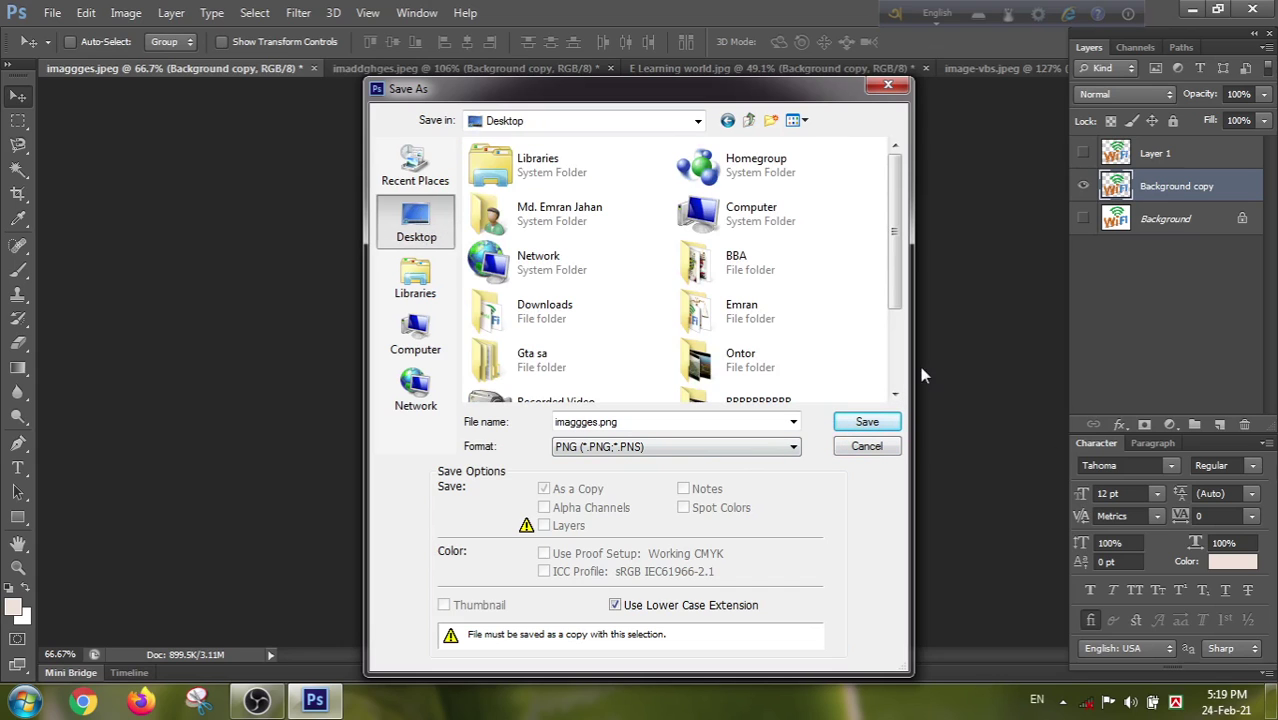
left_click(896, 423)
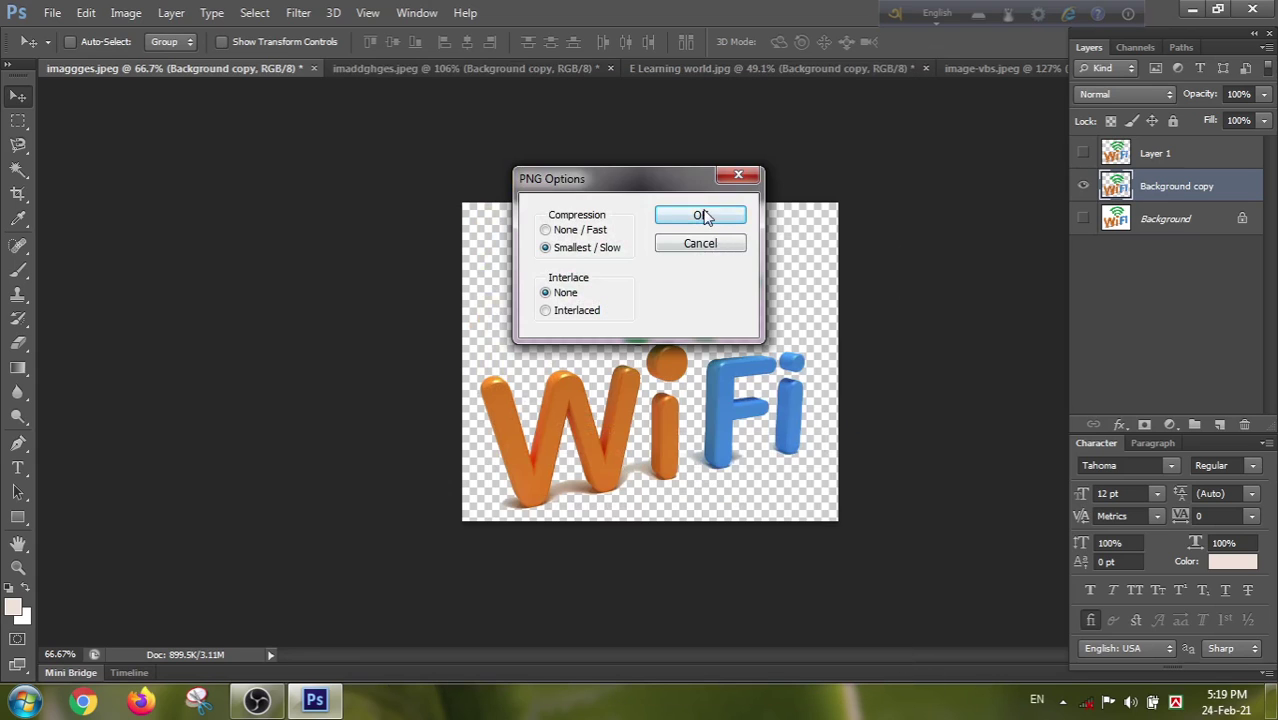
left_click(703, 217)
left_click(1192, 9)
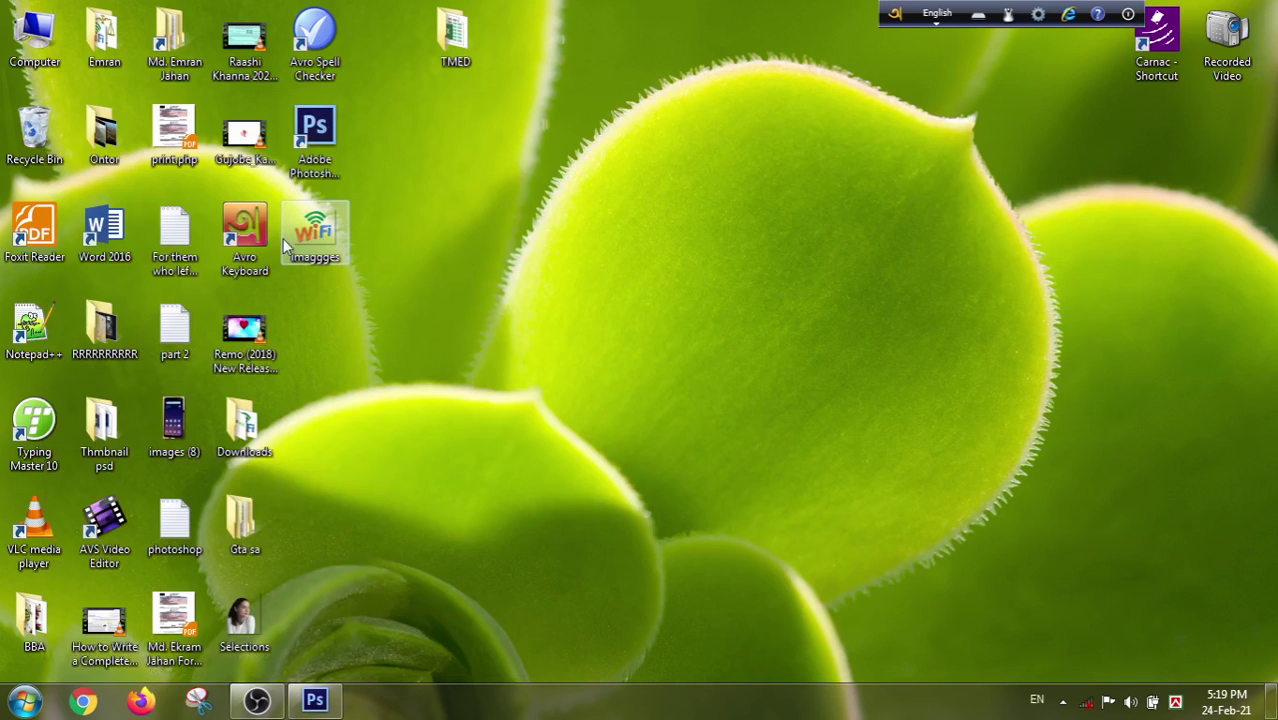
- View the saved imaggges PNG from the desktop in Windows Photo Viewer, close it and switch back to Photoshop
double_click(320, 246)
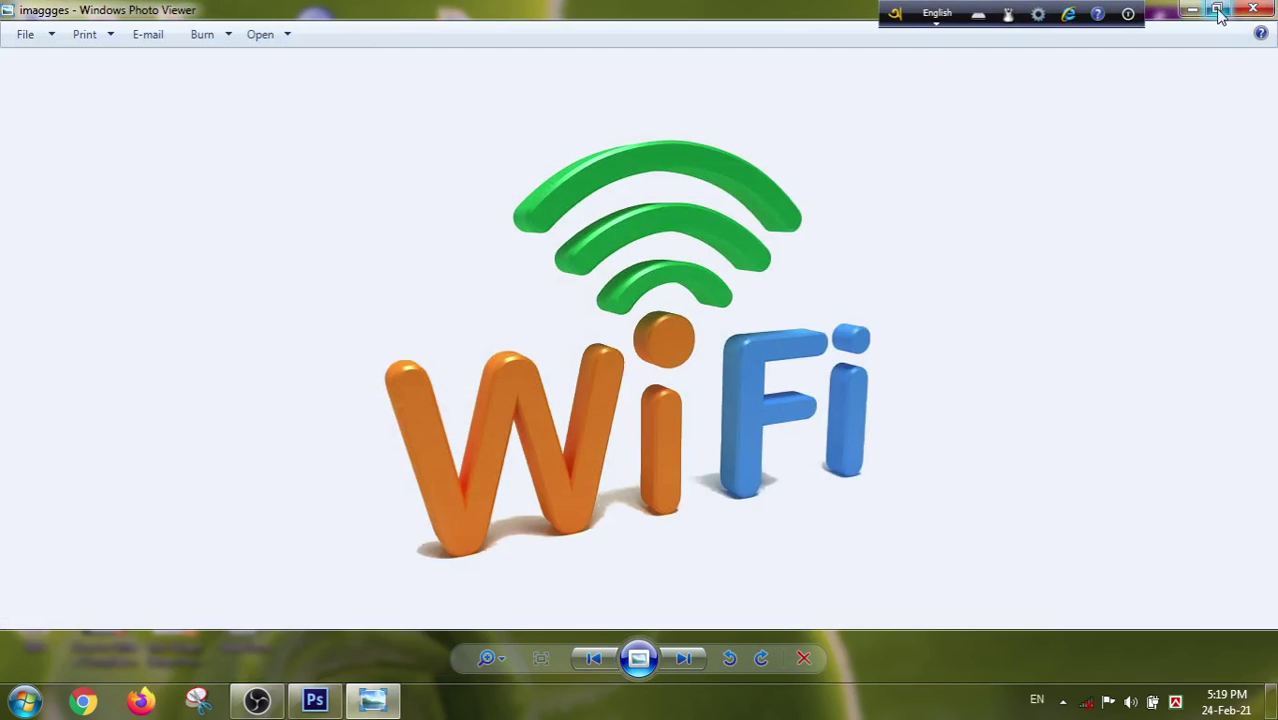
left_click(1253, 9)
mouse_move(320, 240)
left_mouse_down()
mouse_move(390, 257)
mouse_move(495, 255)
mouse_move(330, 236)
left_mouse_up()
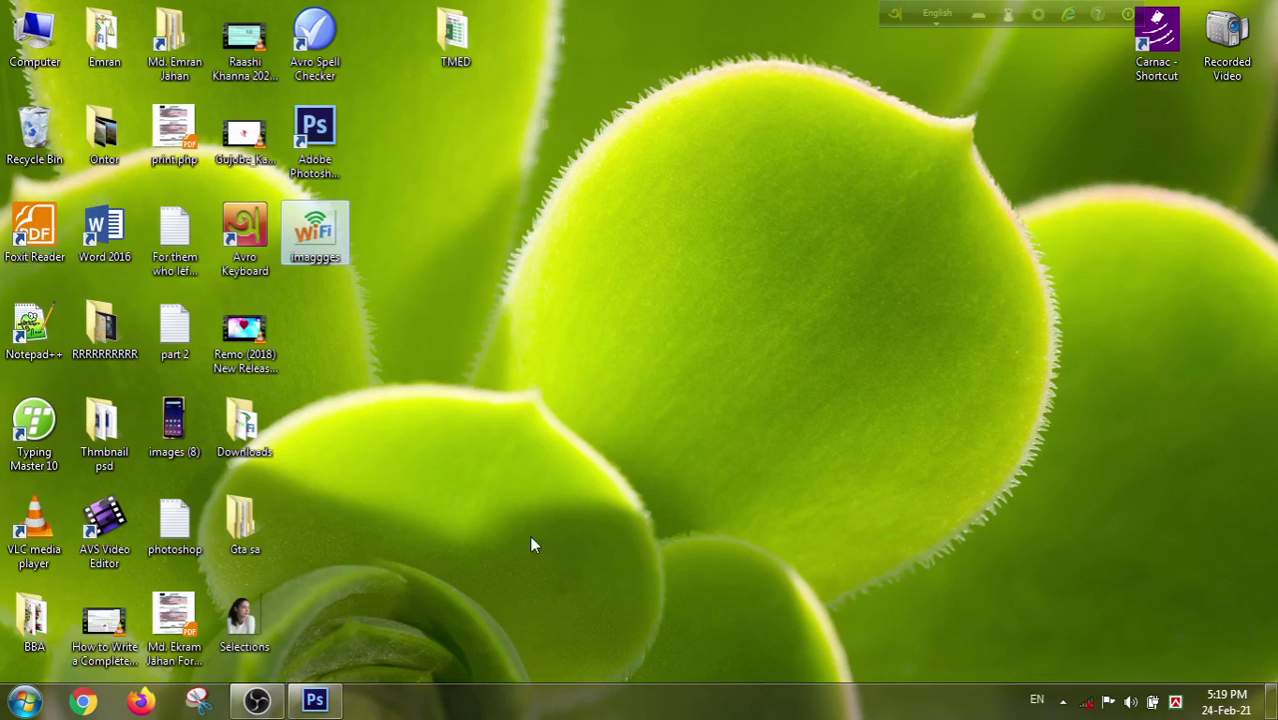
left_click(315, 700)
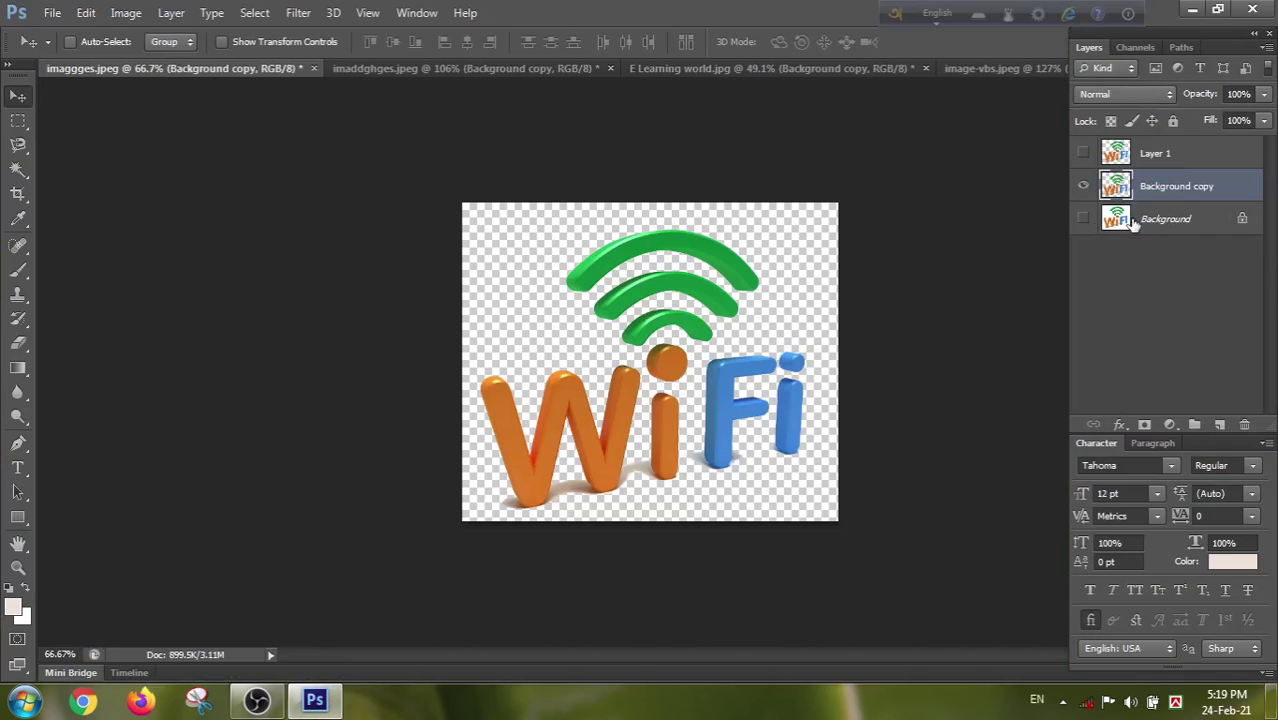
- Add a new empty layer to the WiFi document and place it directly below the Background copy cutout
left_click(1220, 425)
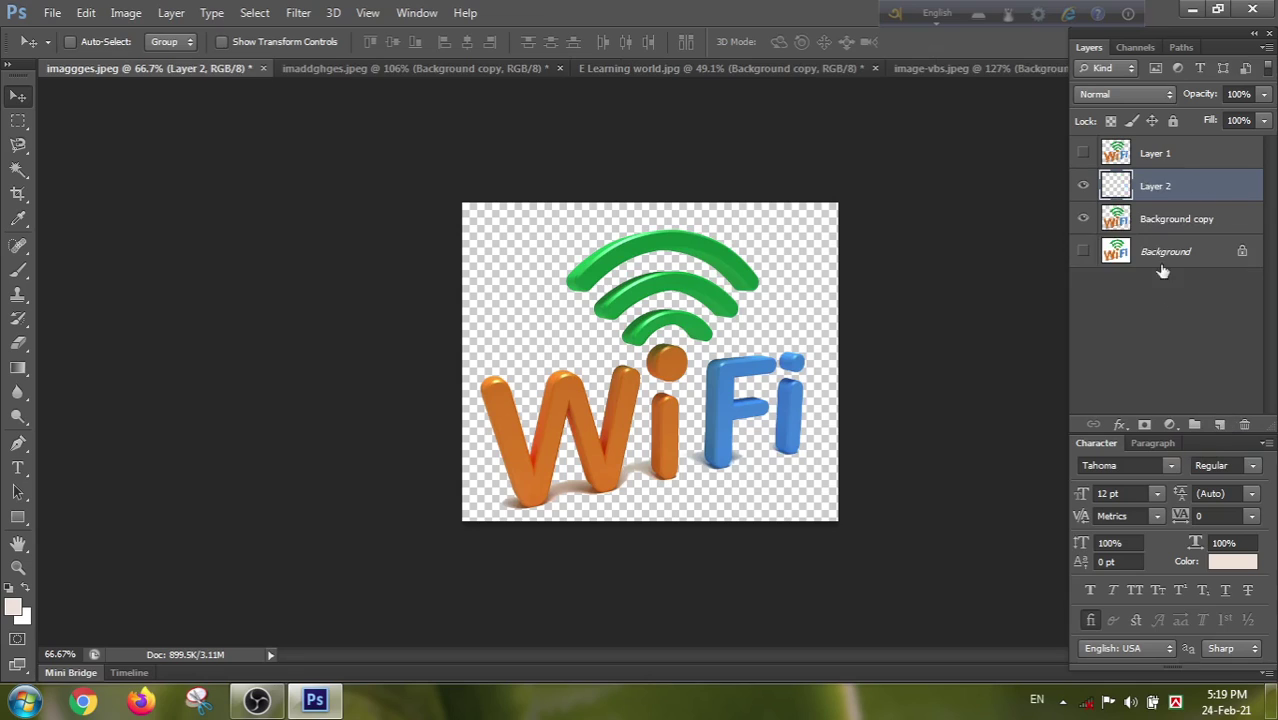
double_click(1155, 188)
left_click_drag(1157, 190, 1158, 234)
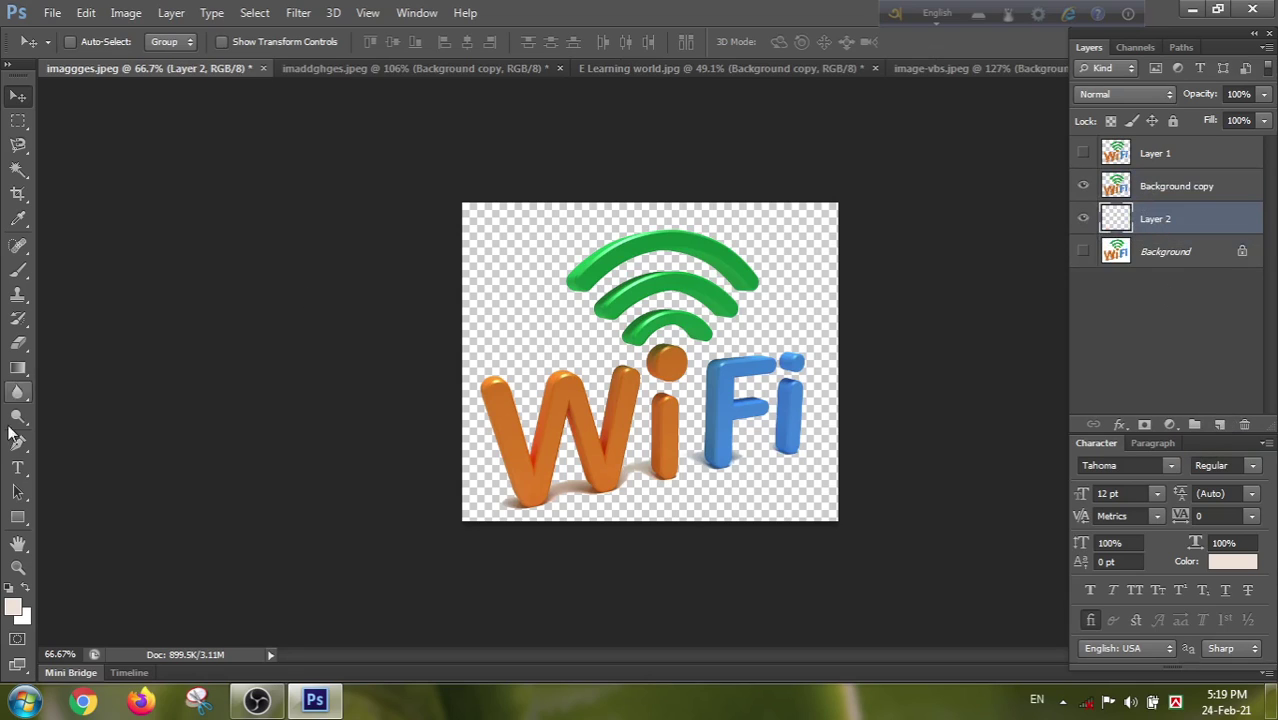
- Set the foreground color to bright green and fill the new layer with it as a backdrop for the WiFi cutout
left_click(12, 606)
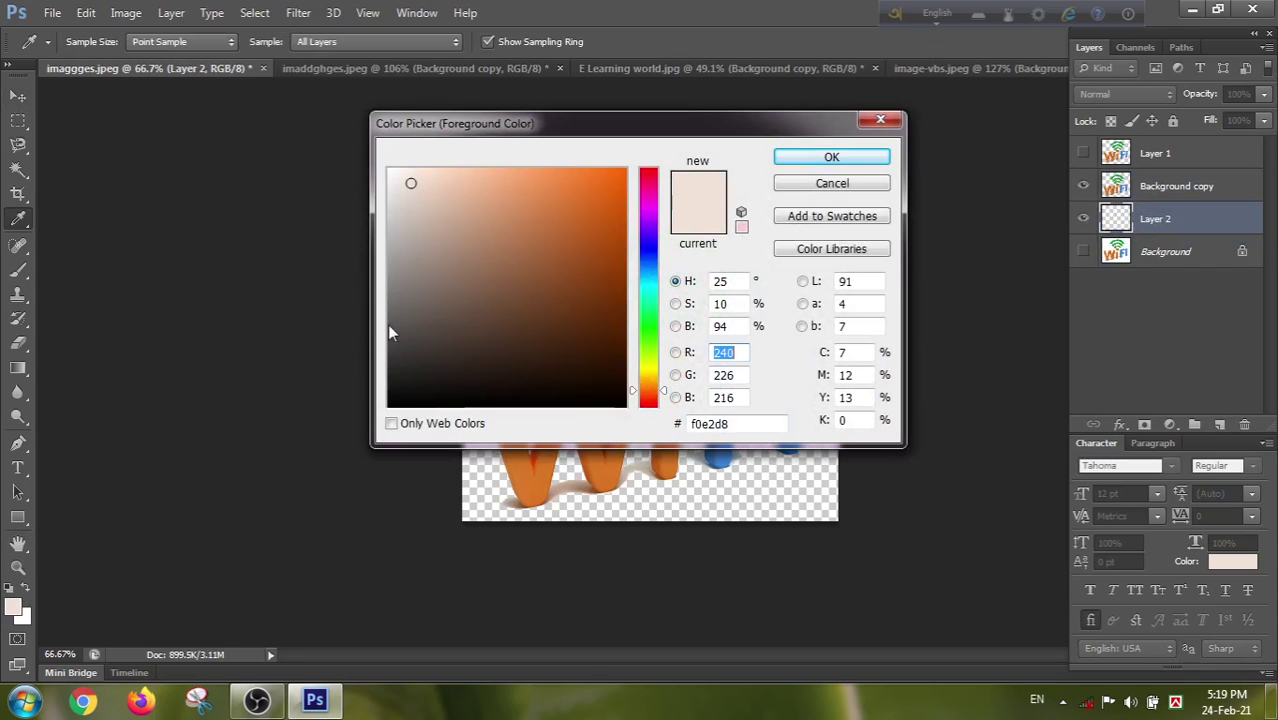
left_click(603, 180)
left_click(650, 275)
left_click(643, 256)
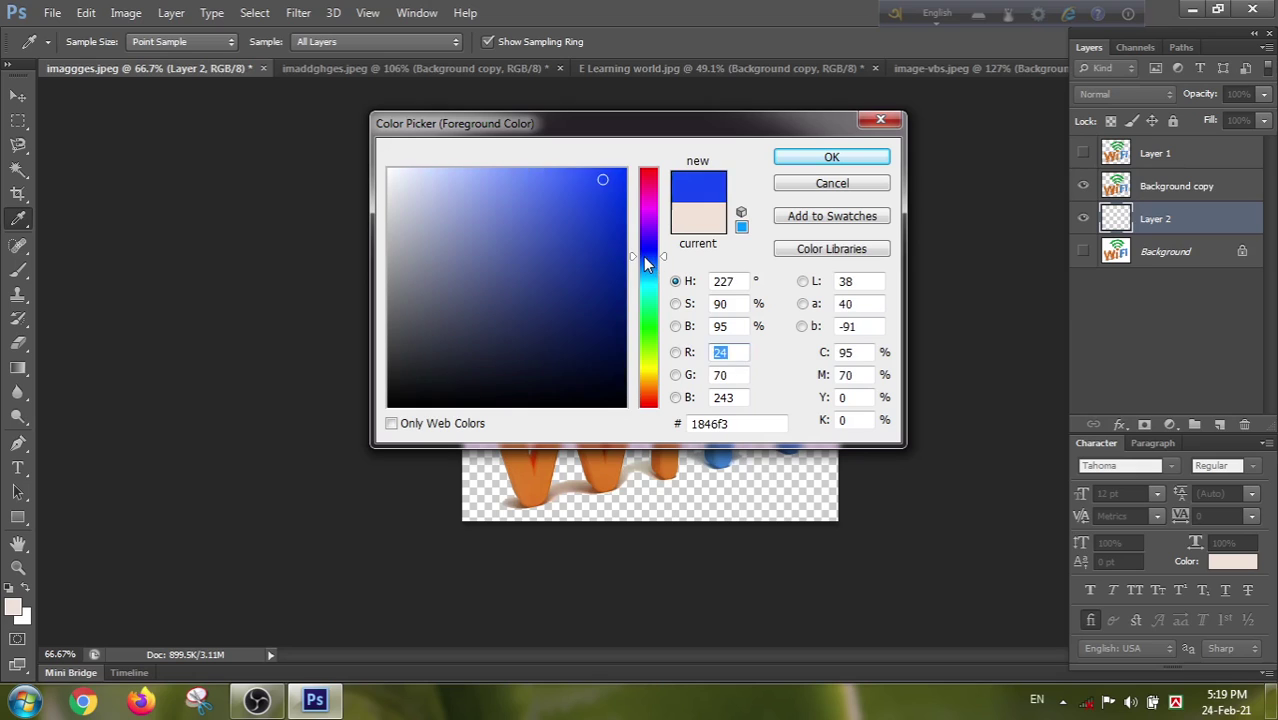
left_click(640, 309)
left_click(643, 331)
left_click_drag(610, 195, 630, 139)
left_click(822, 158)
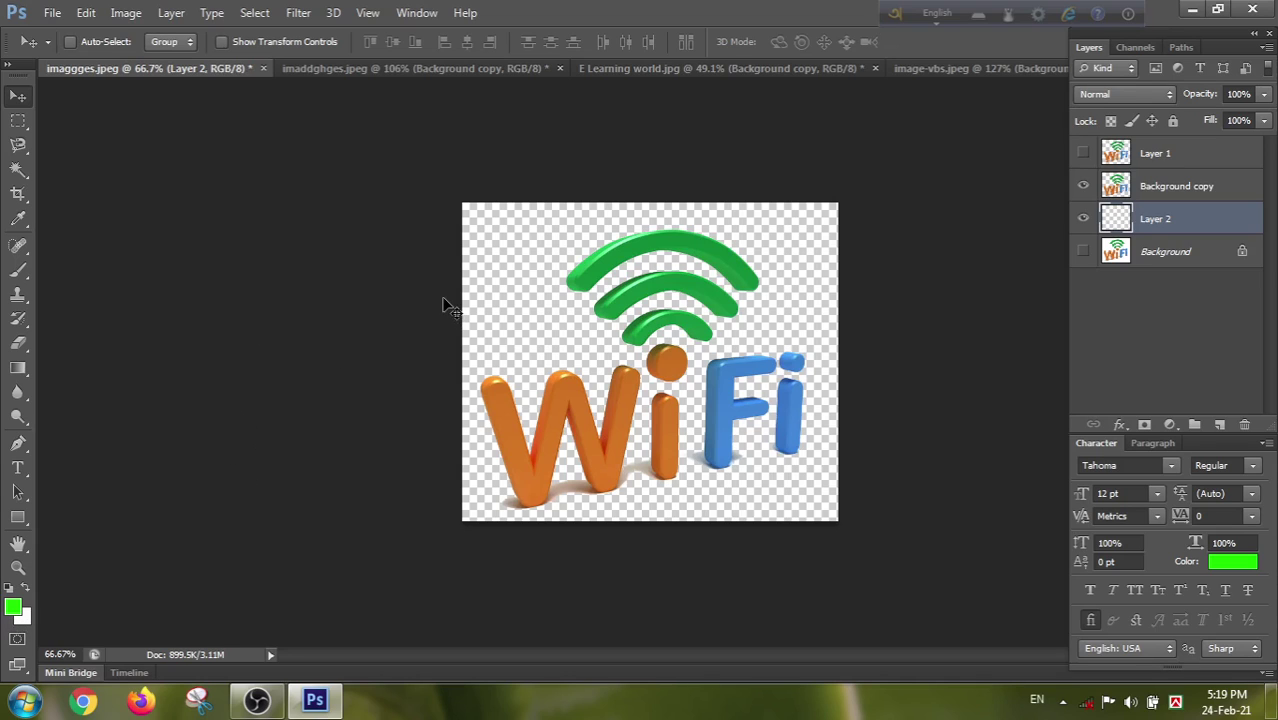
key("alt+Delete")
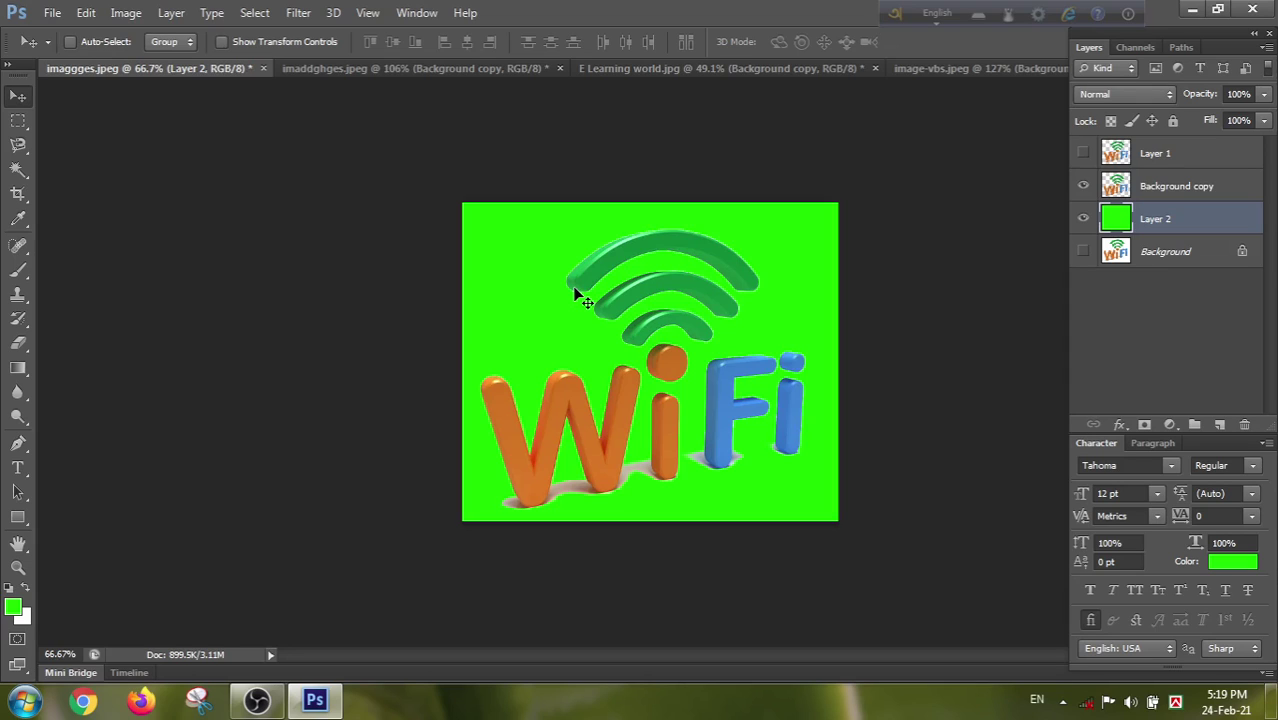
- Fill Layer 2 with the white background color, change the background color to dark red and refill the layer with it
key("Delete")
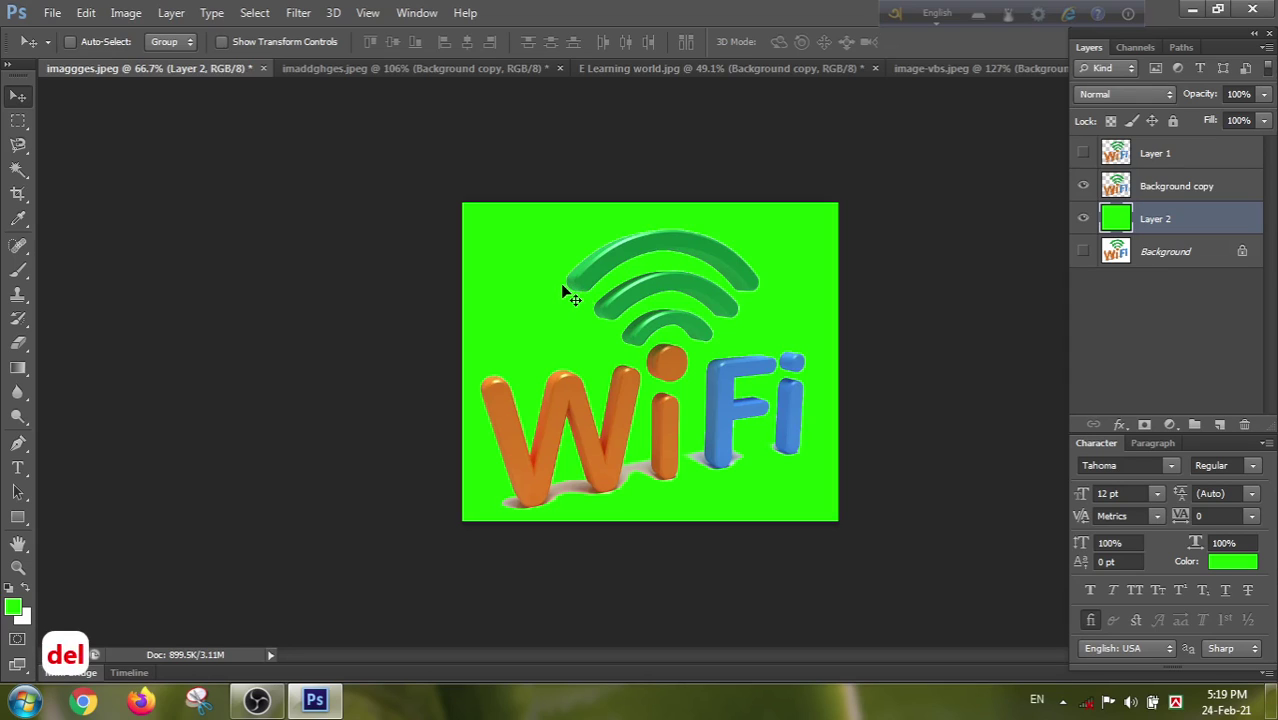
key("ctrl+Delete")
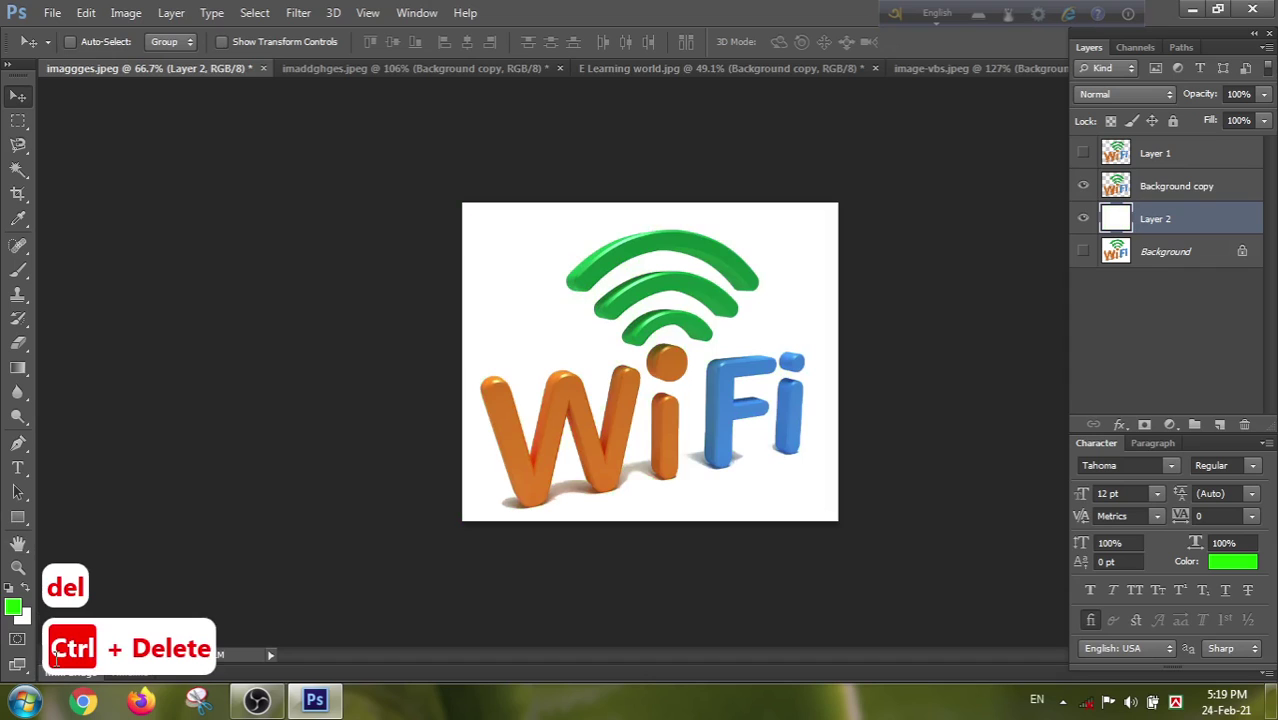
left_click(24, 620)
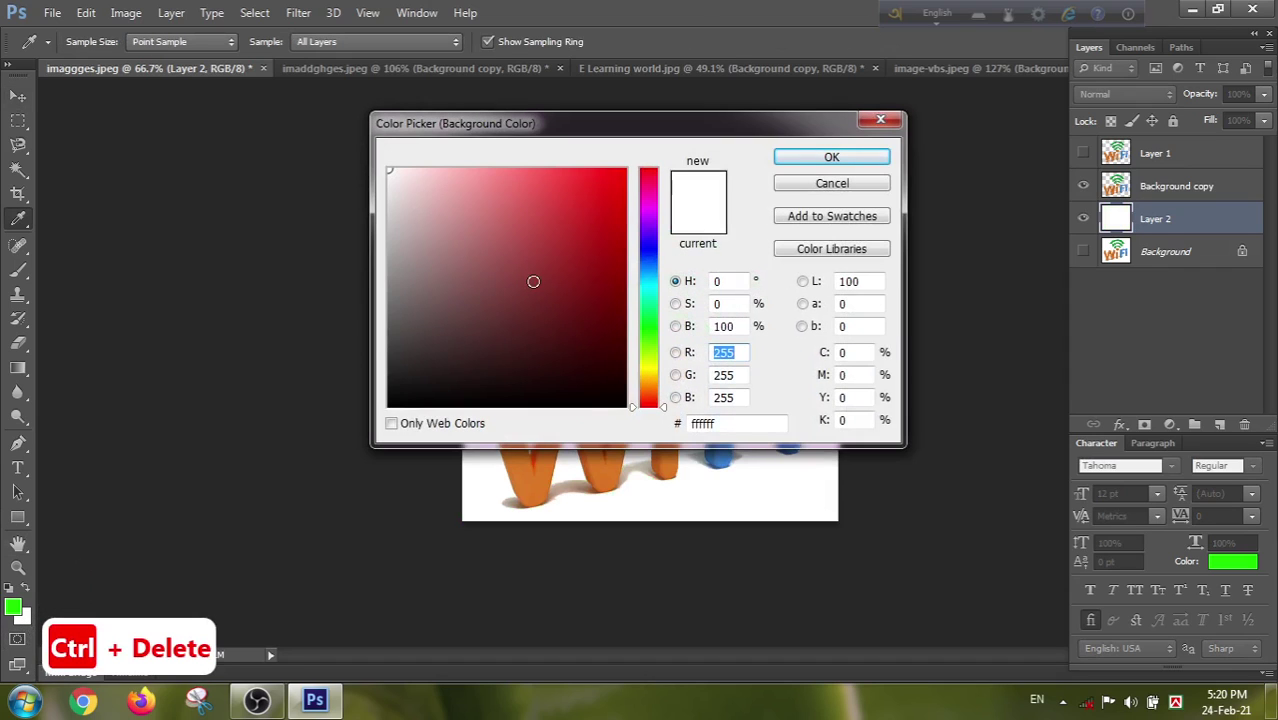
left_click(617, 225)
left_click(822, 157)
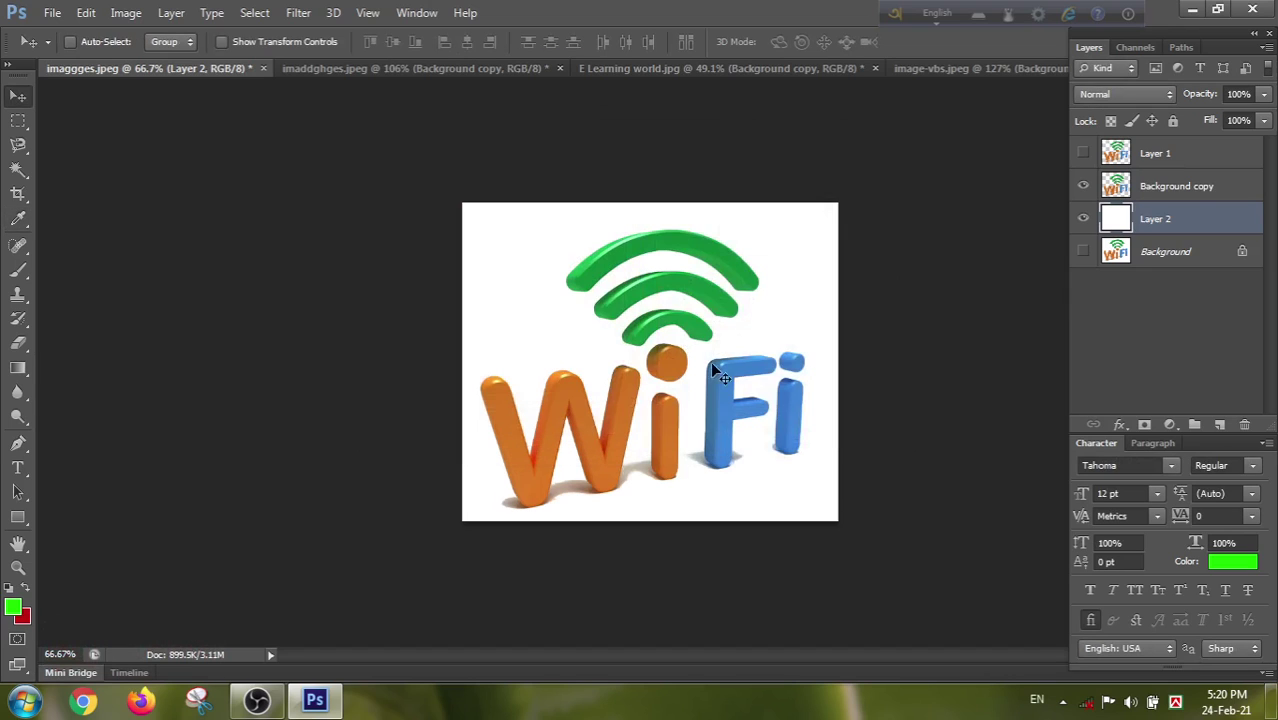
key("ctrl+Delete")
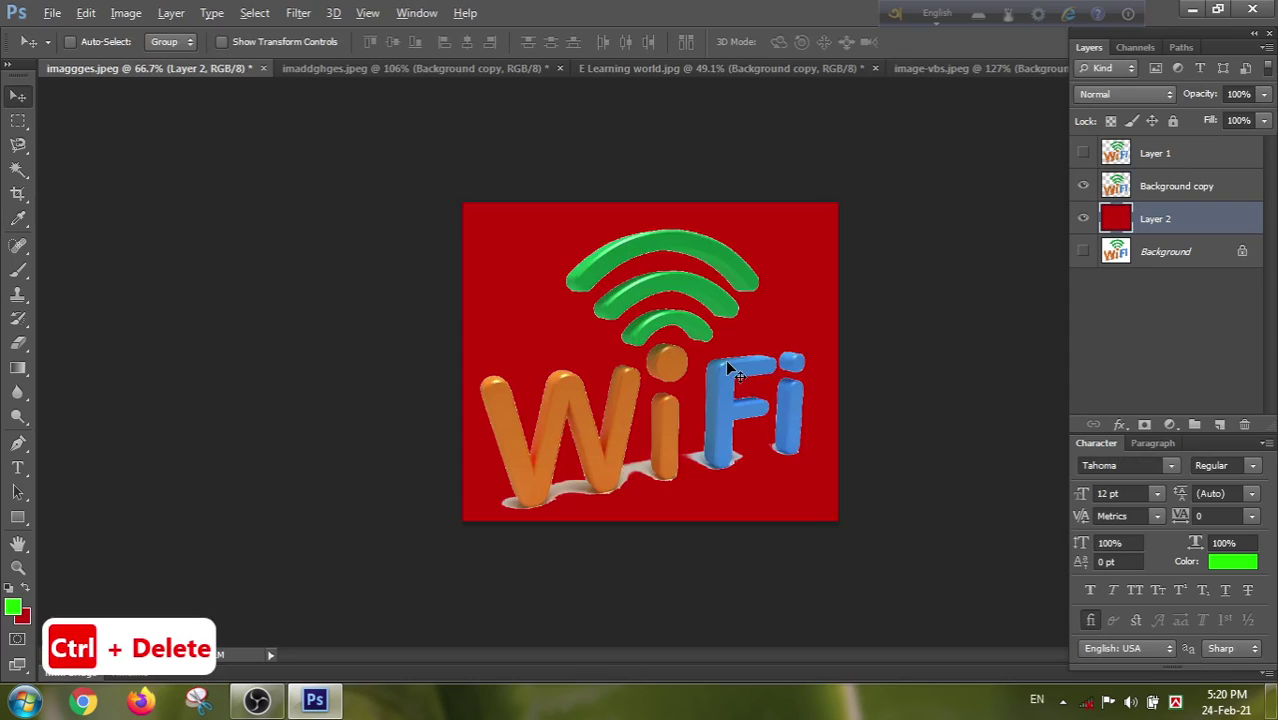
- Refill Layer 2 with the bright green foreground color and hide the layer
key("alt+Delete")
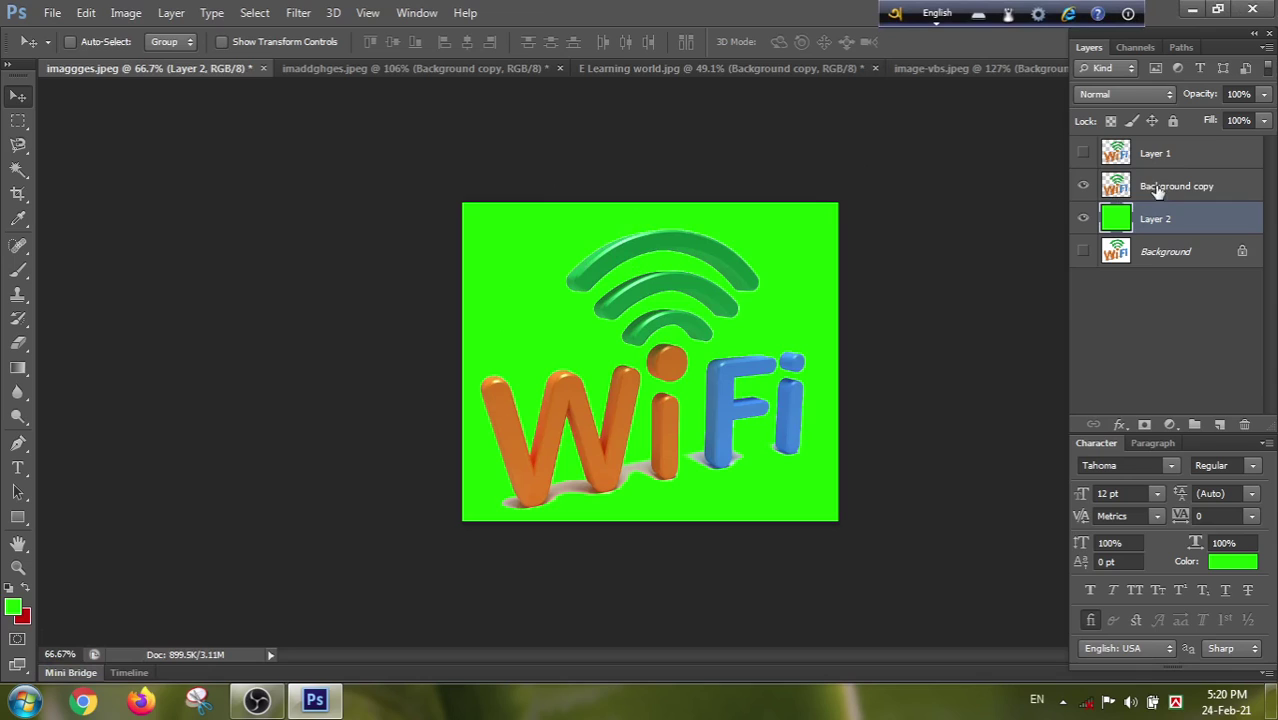
left_click(1082, 219)
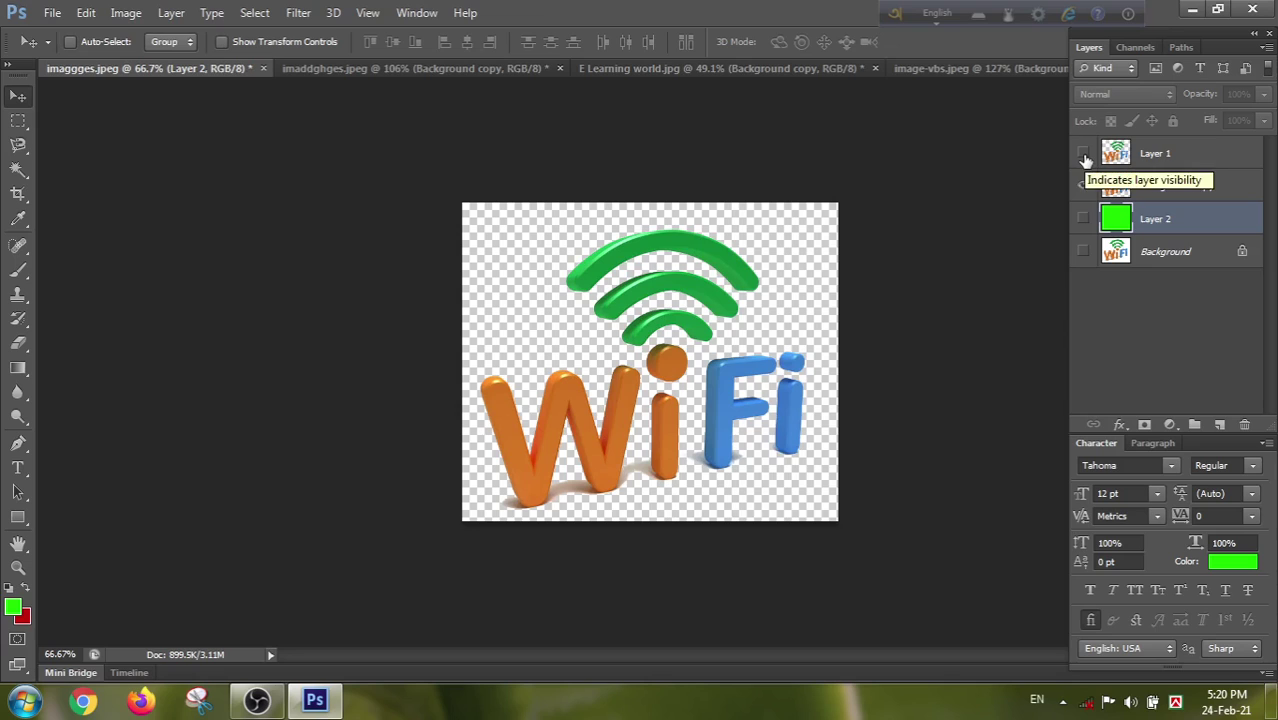
- Show Layer 1 briefly over the WiFi cutout, hide it again and minimize the program window
left_click(1084, 156)
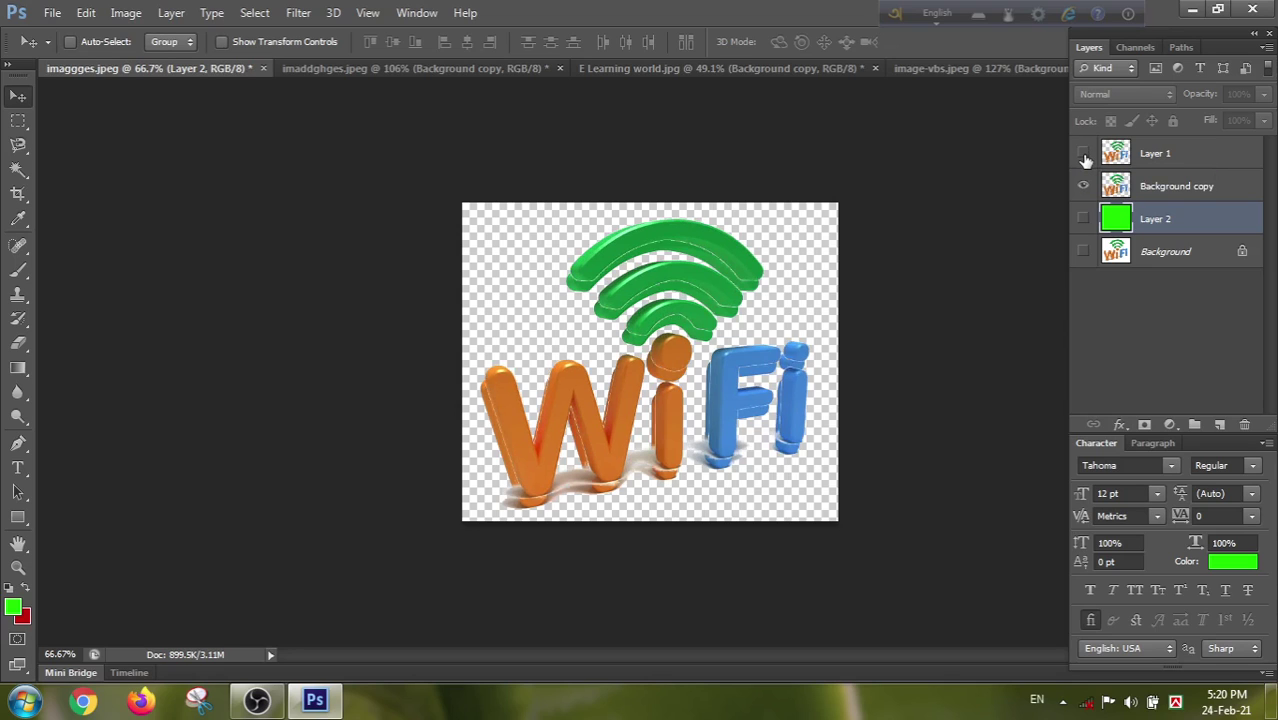
left_click(1084, 156)
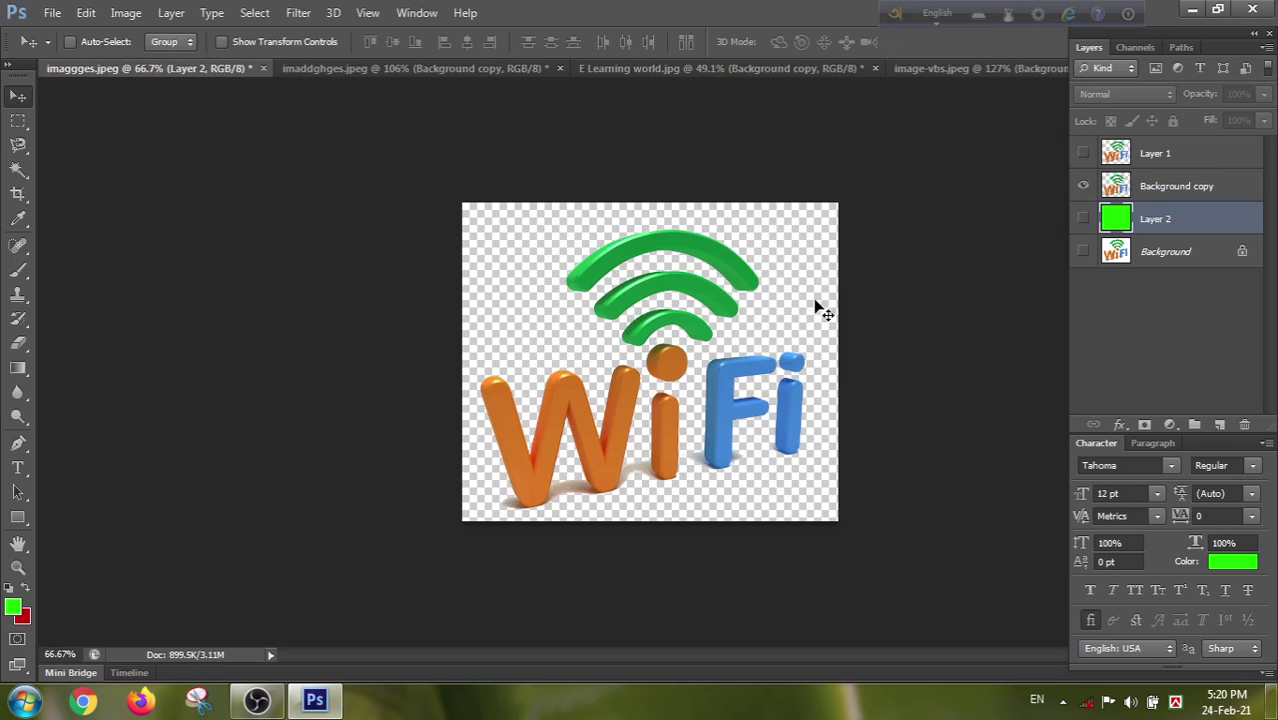
left_click(1192, 10)
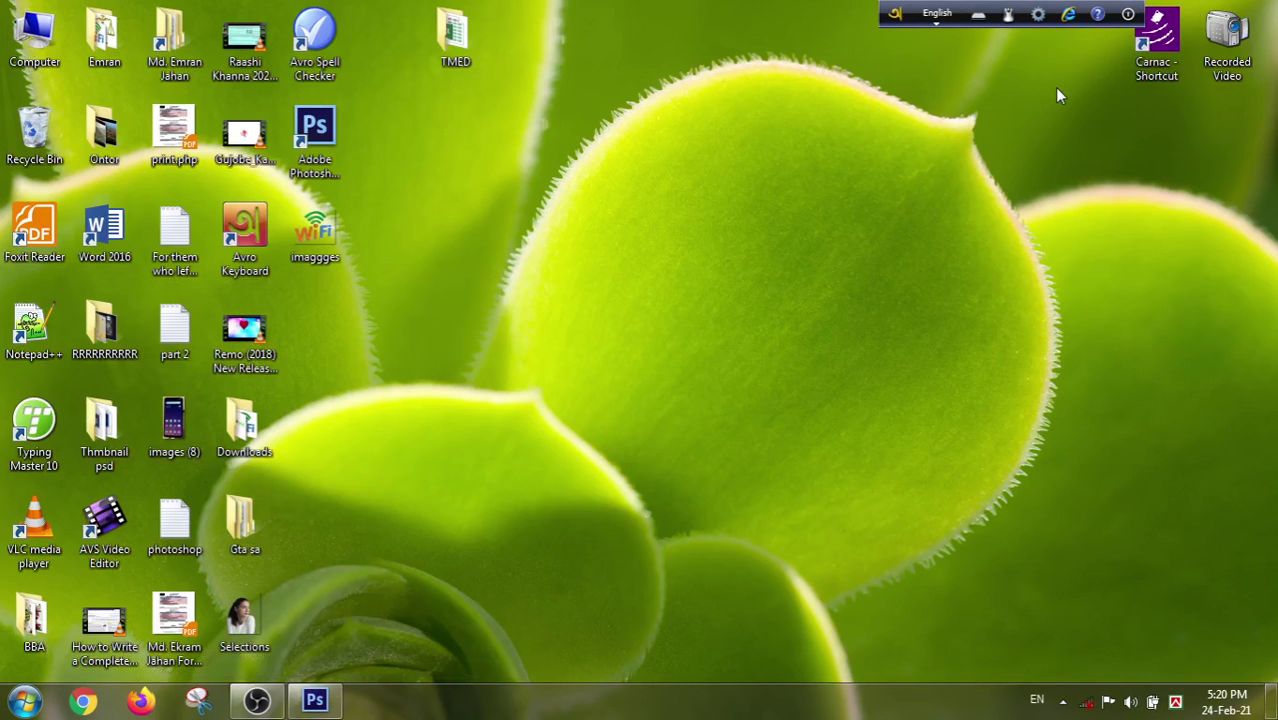